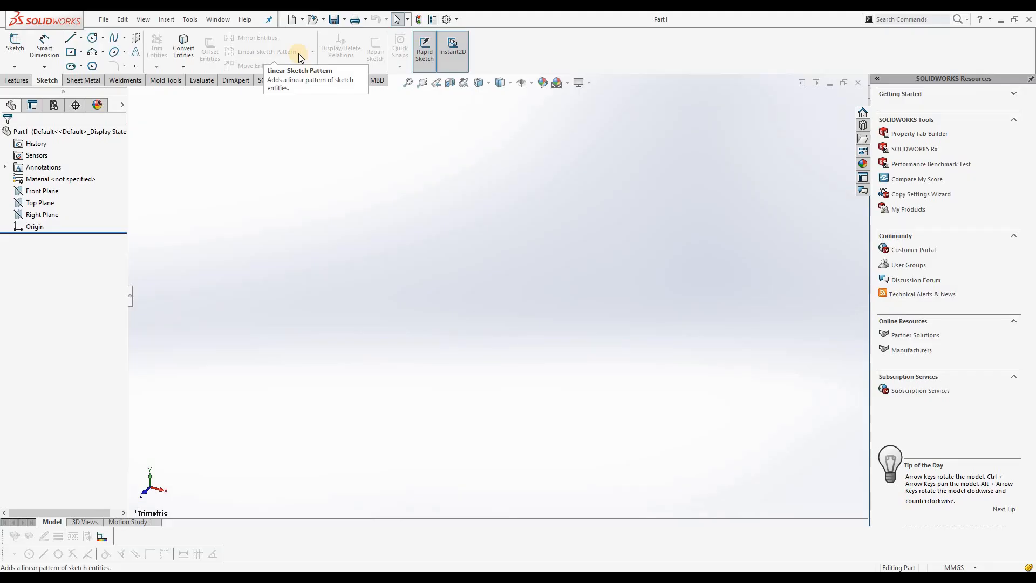
# Sketch a center rectangle 550 mm wide and 400 mm high about the origin on the Front Plane
pyautogui.click(27, 81)
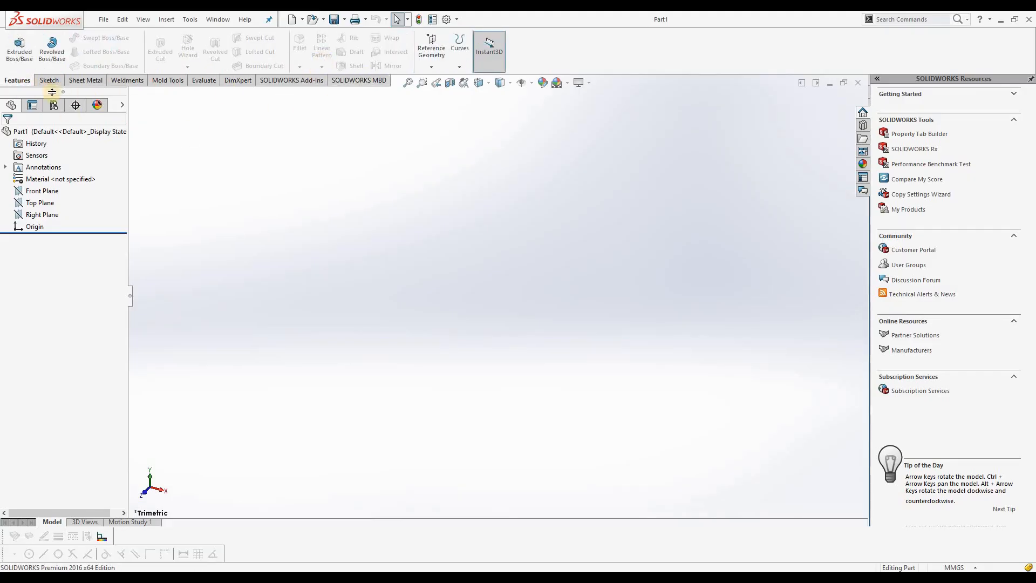
pyautogui.click(47, 192)
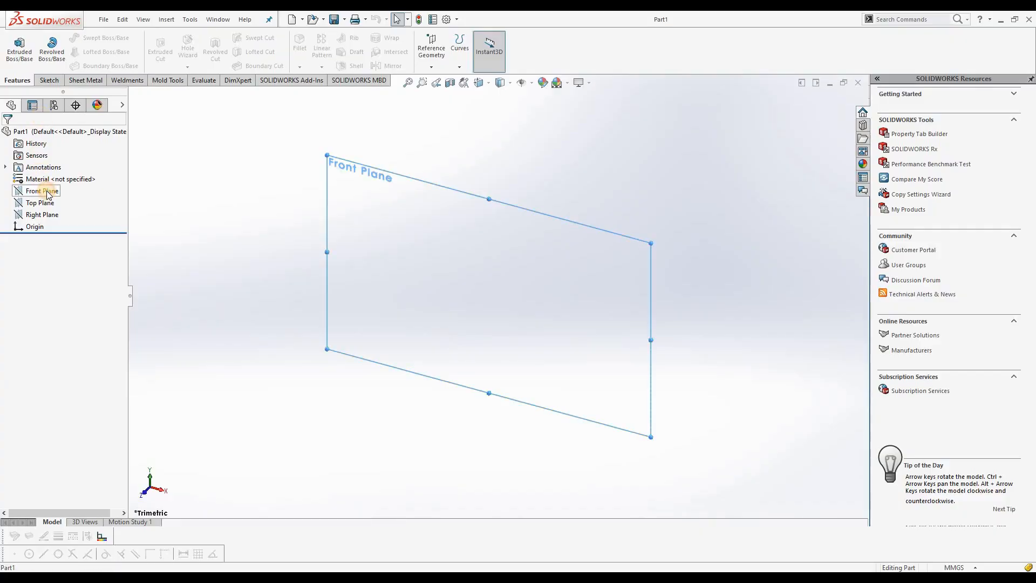
pyautogui.click(56, 178)
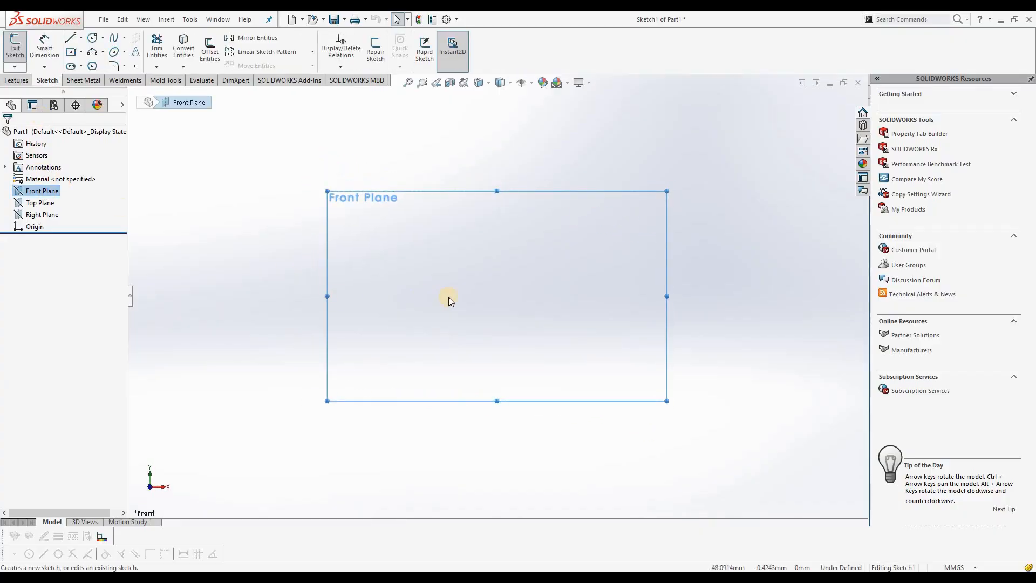
pyautogui.click(75, 54)
pyautogui.click(498, 295)
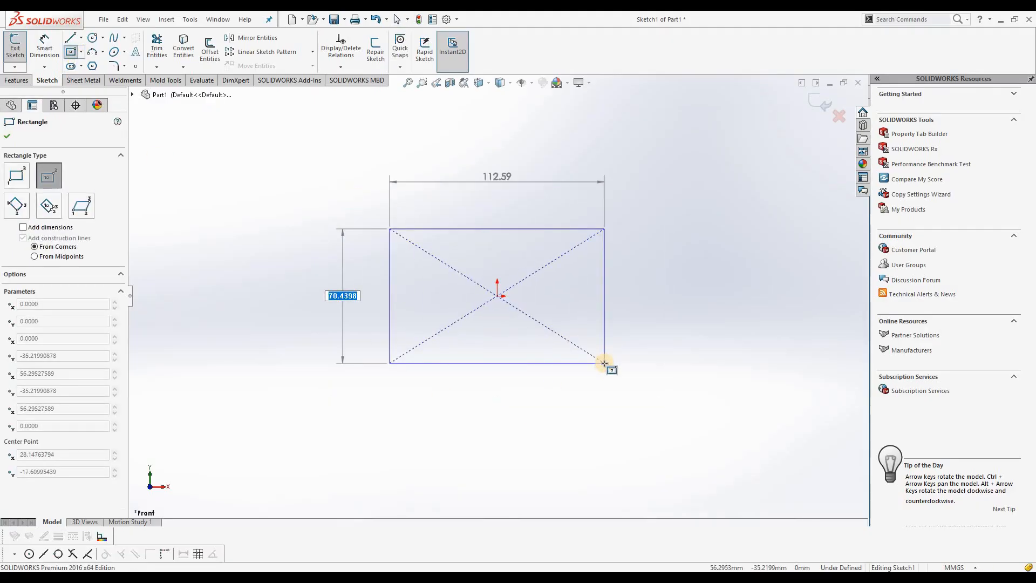
pyautogui.write('400')
pyautogui.press('Return')
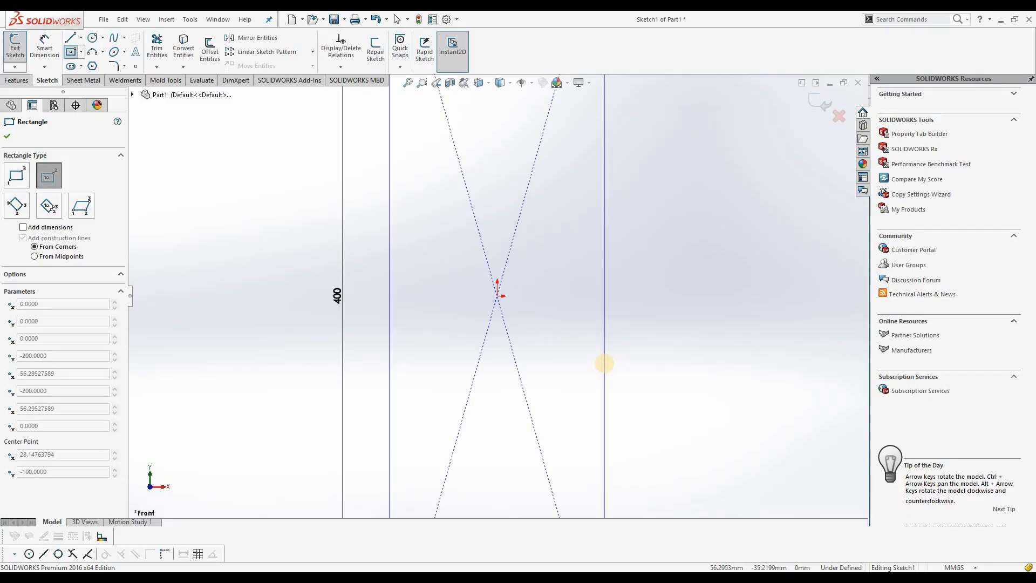
pyautogui.click(604, 363)
pyautogui.press('f')
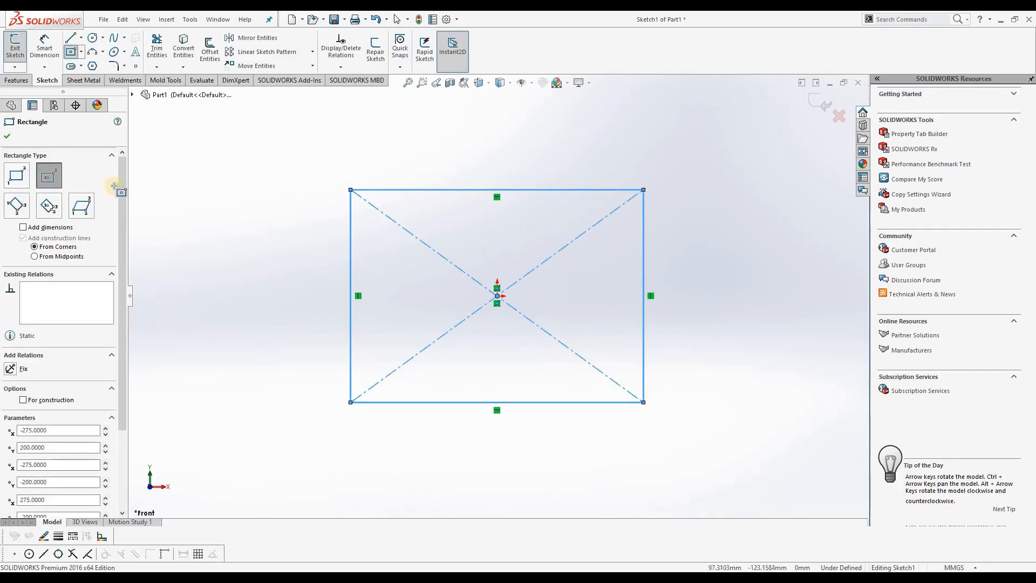
pyautogui.click(7, 135)
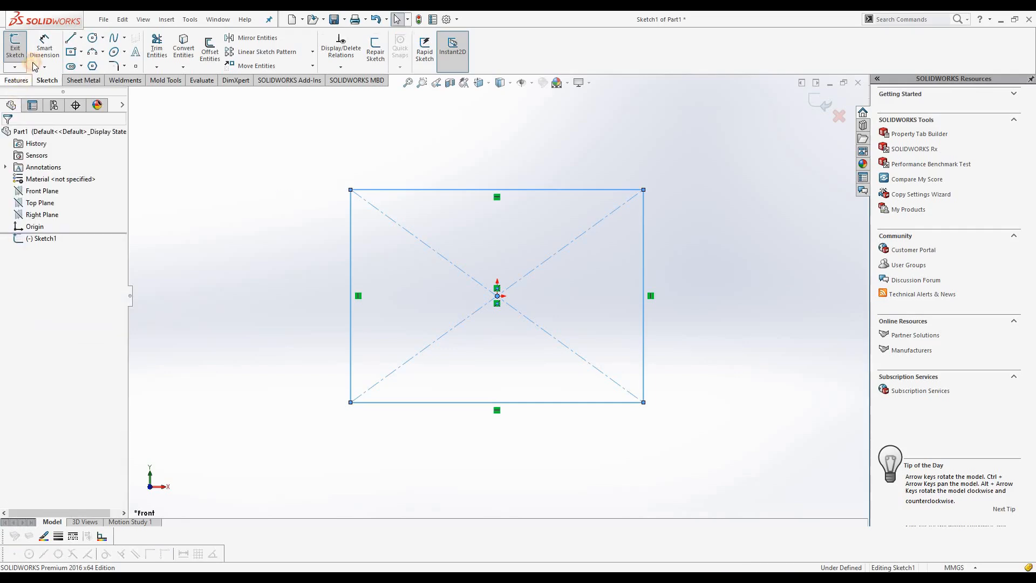
# Extrude the rectangle 10 mm as a blind boss to form the base plate
pyautogui.click(16, 79)
pyautogui.click(20, 47)
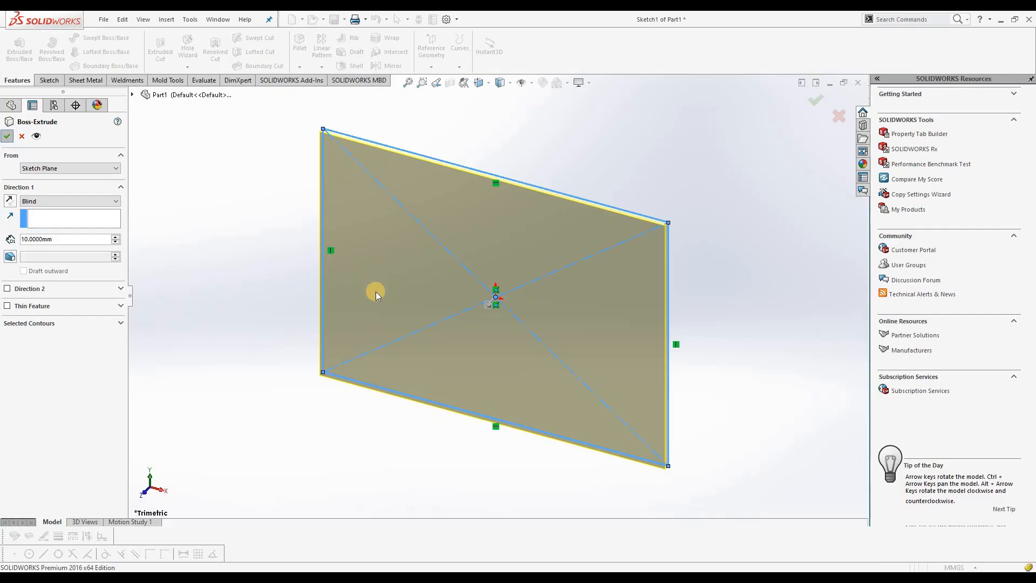
pyautogui.press('Return')
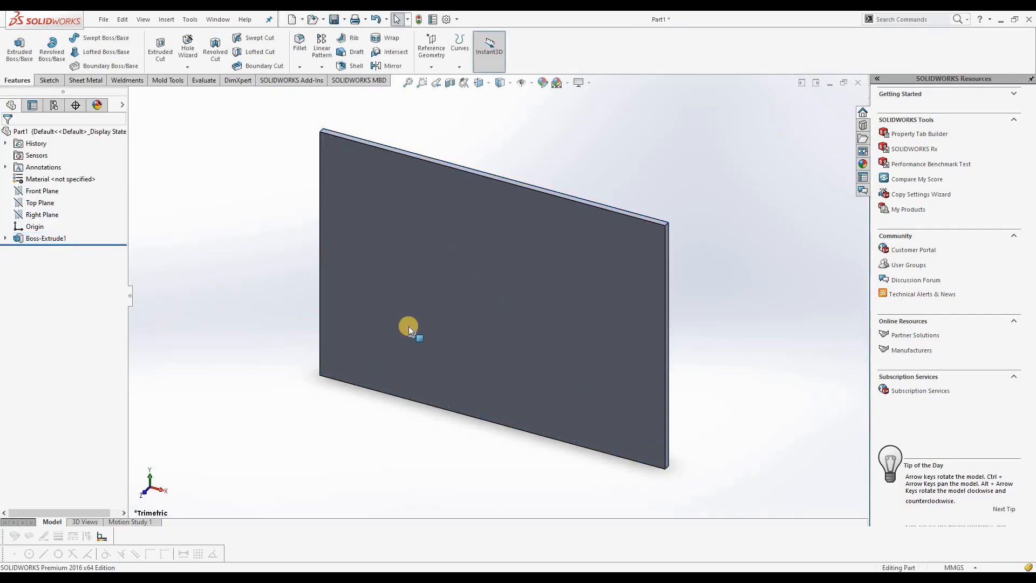
# Sketch a 30 mm diameter circle near the upper-left corner of the plate's front face
pyautogui.click(425, 315)
pyautogui.click(468, 286)
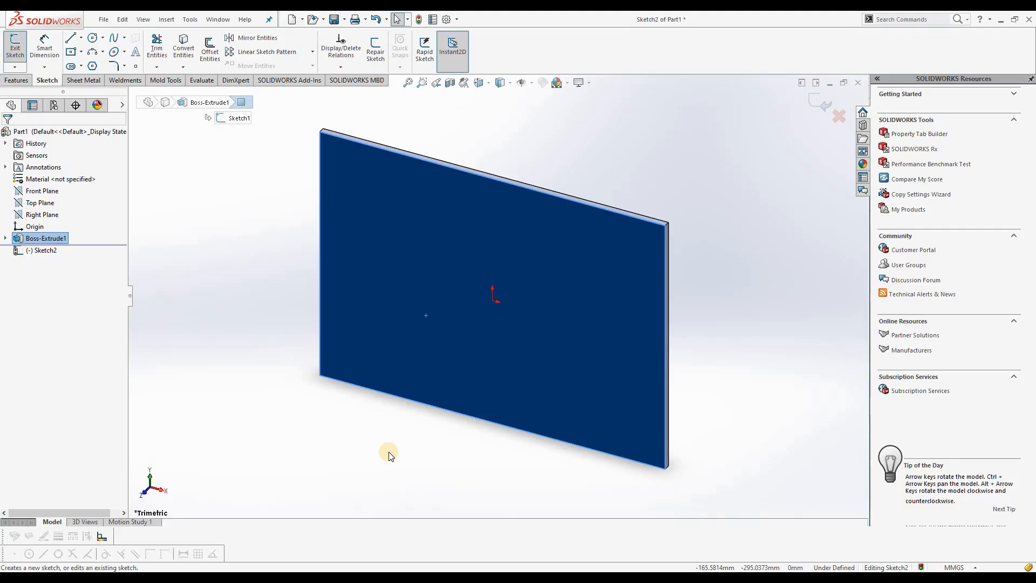
pyautogui.hotkey('ctrl', '8')
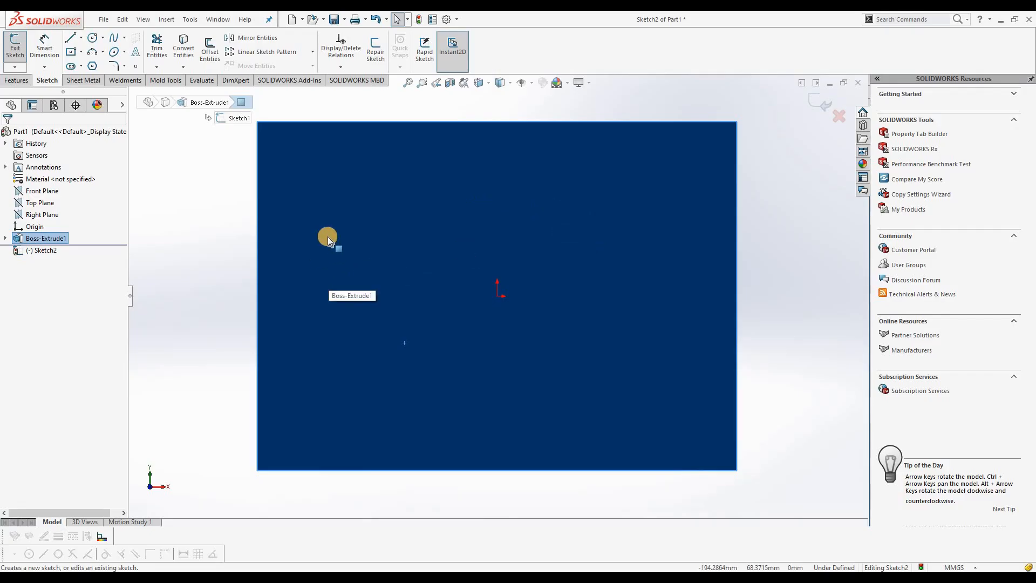
pyautogui.click(233, 241)
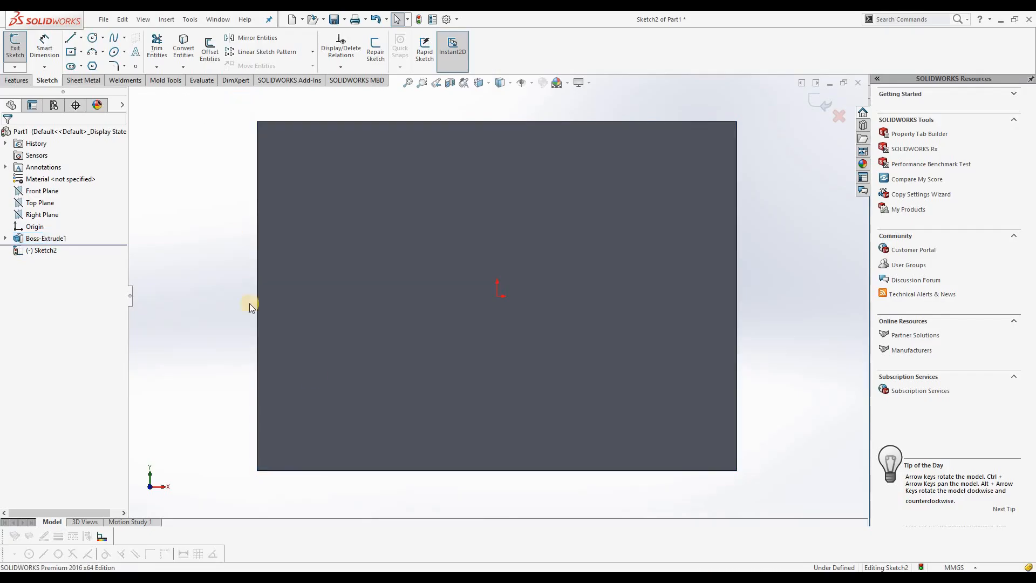
pyautogui.click(93, 38)
pyautogui.moveTo(294, 160); pyautogui.dragTo(299, 169)
pyautogui.write('30')
pyautogui.press('Return')
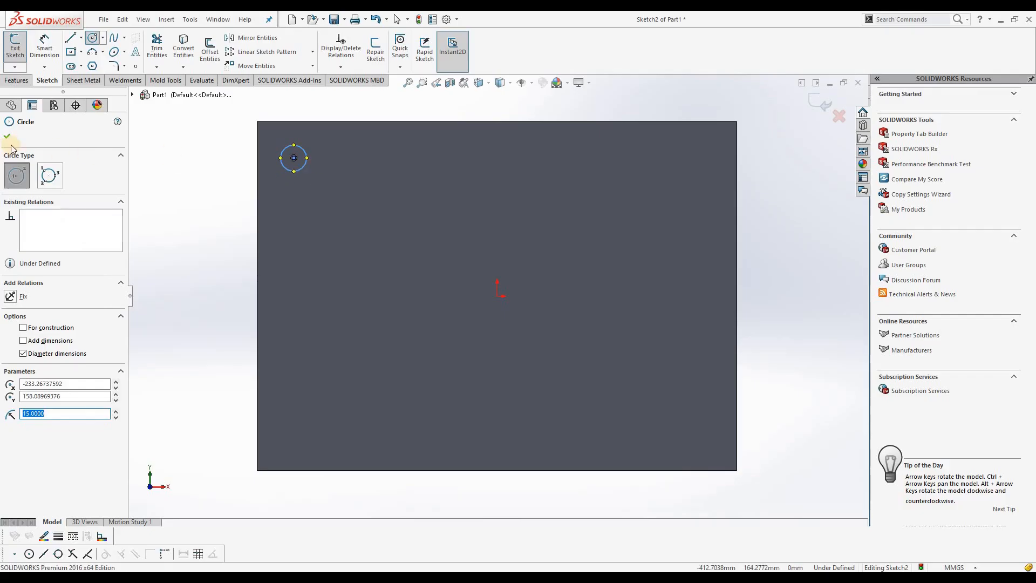
pyautogui.click(7, 136)
# Extrude the circle 100 mm as a blind boss merged with the plate to form a cylinder
pyautogui.click(21, 83)
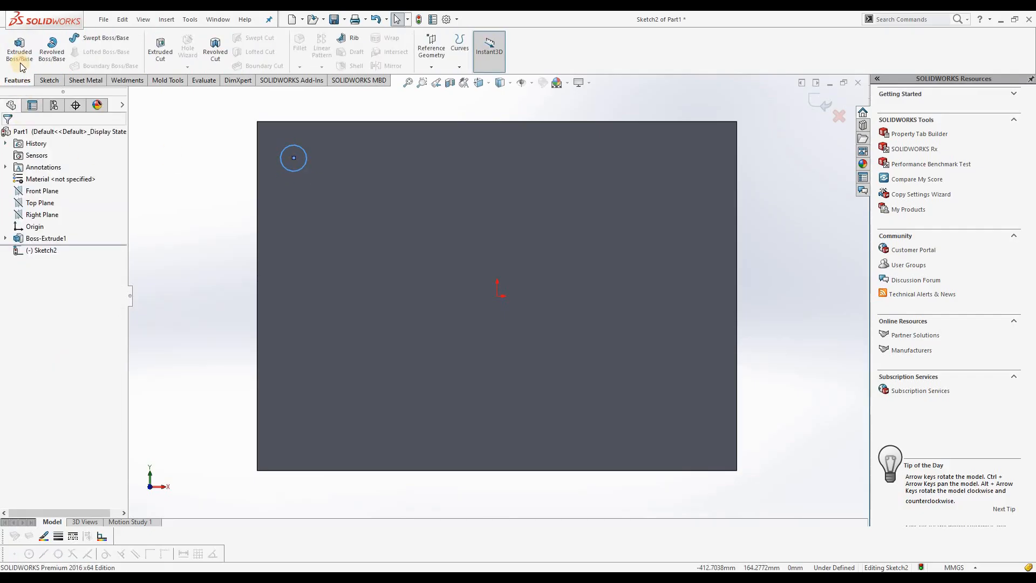
pyautogui.click(18, 60)
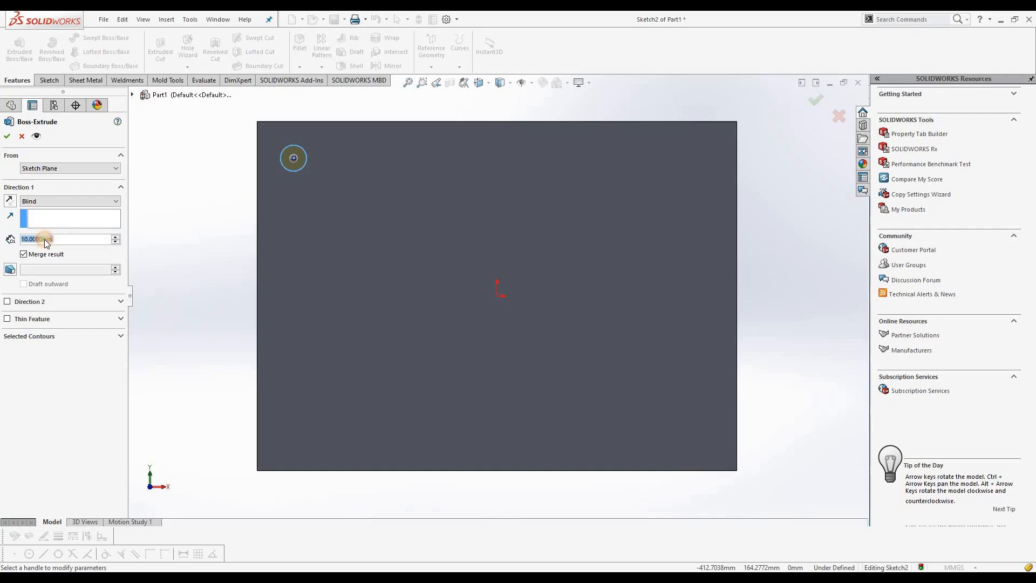
pyautogui.write('100')
pyautogui.press('Return')
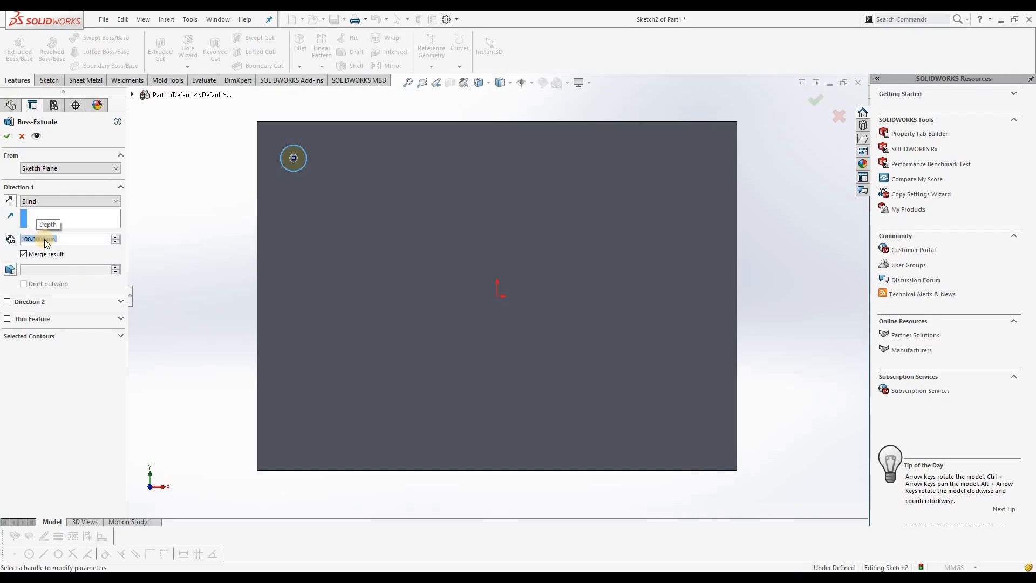
pyautogui.click(7, 136)
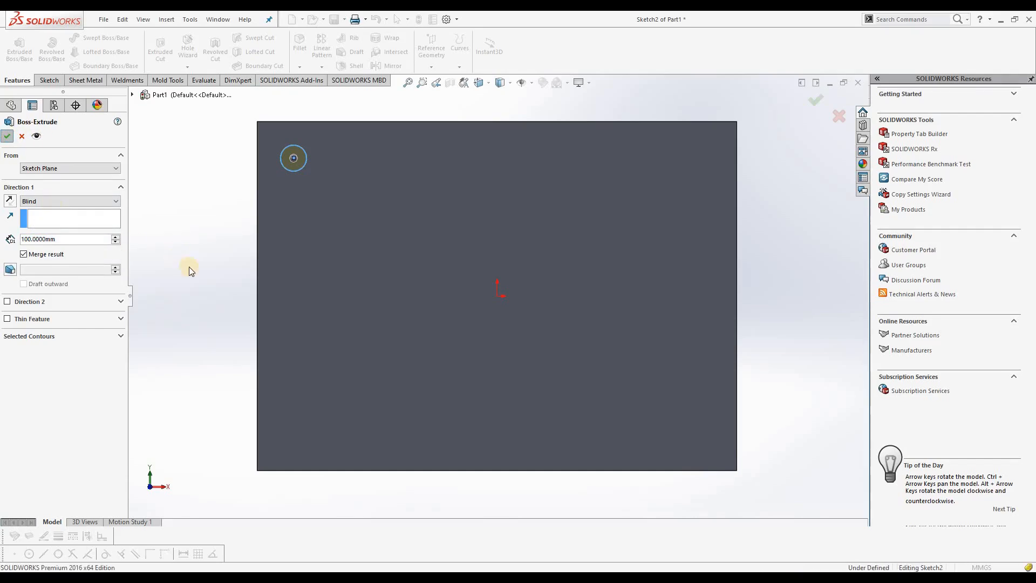
pyautogui.moveTo(266, 302); pyautogui.dragTo(292, 200, button='middle')
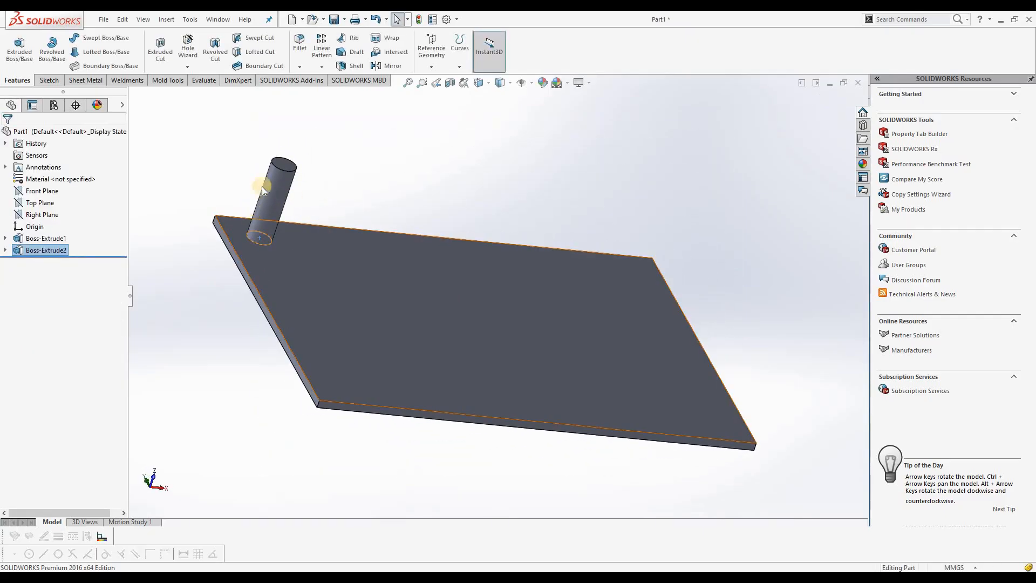
pyautogui.moveTo(381, 201); pyautogui.dragTo(365, 161, button='middle')
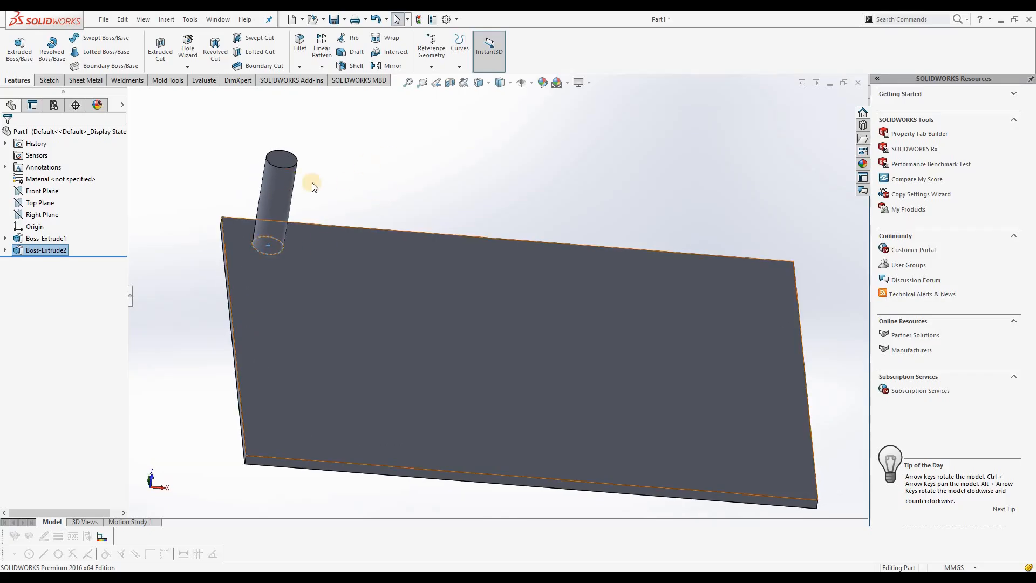
pyautogui.click(376, 165)
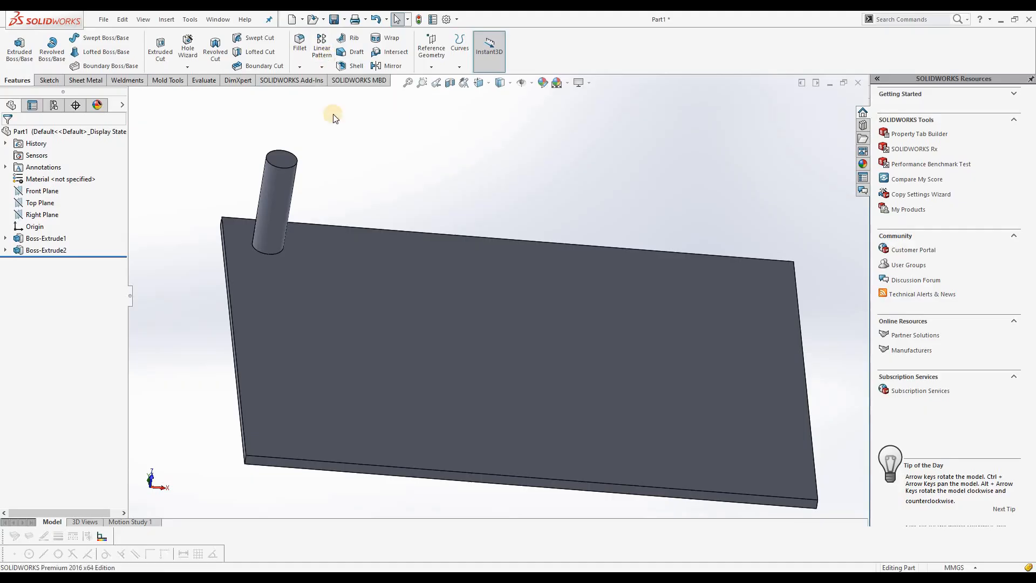
# Start a linear feature pattern and set it to show the full preview
pyautogui.click(323, 67)
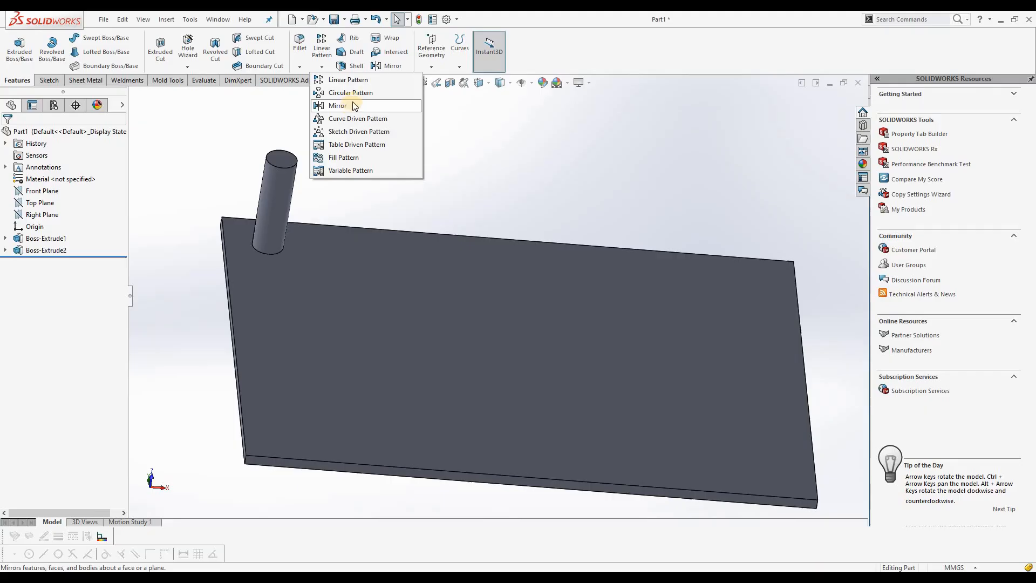
pyautogui.click(328, 67)
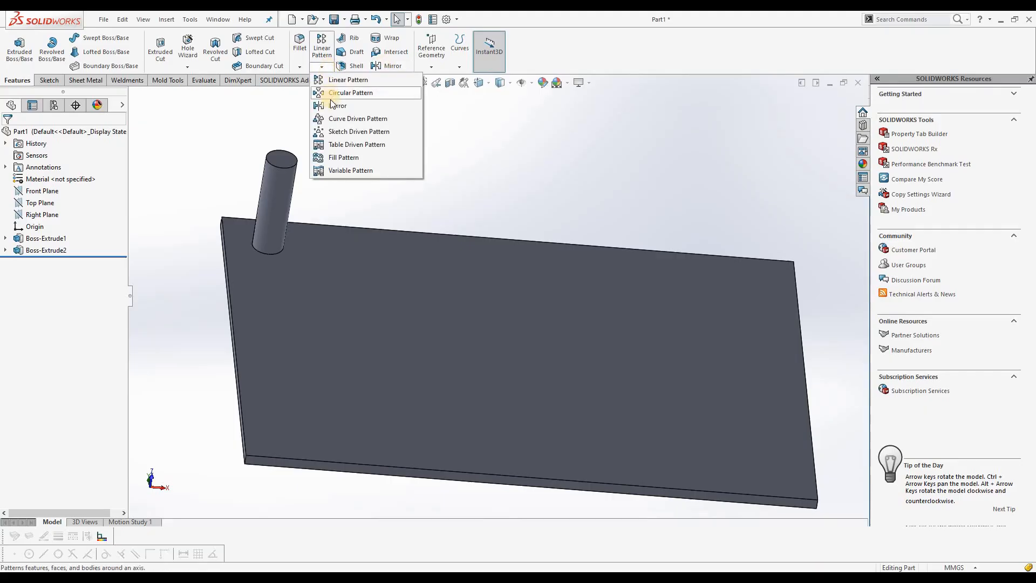
pyautogui.click(339, 82)
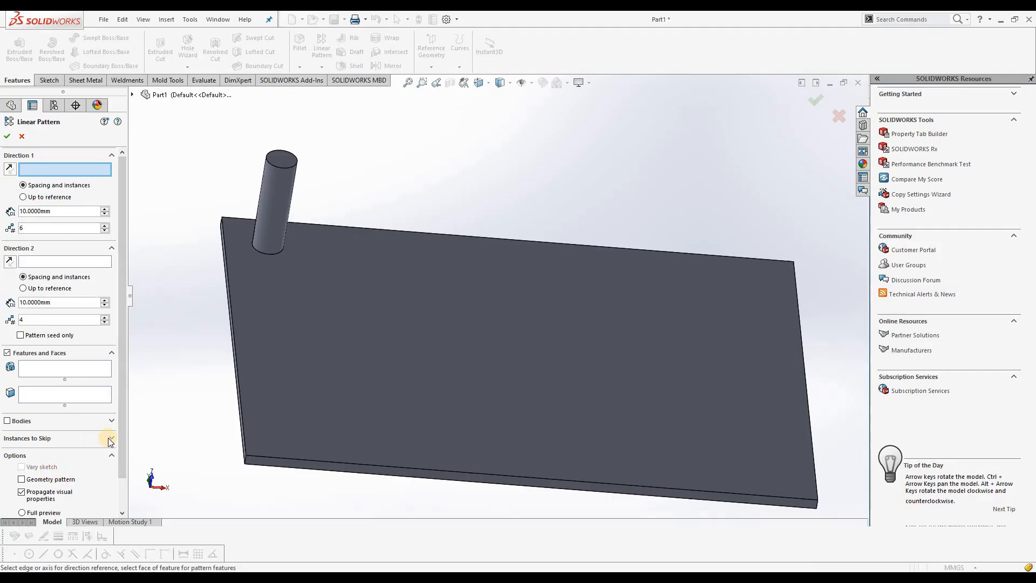
pyautogui.scroll(-1, 82, 459)
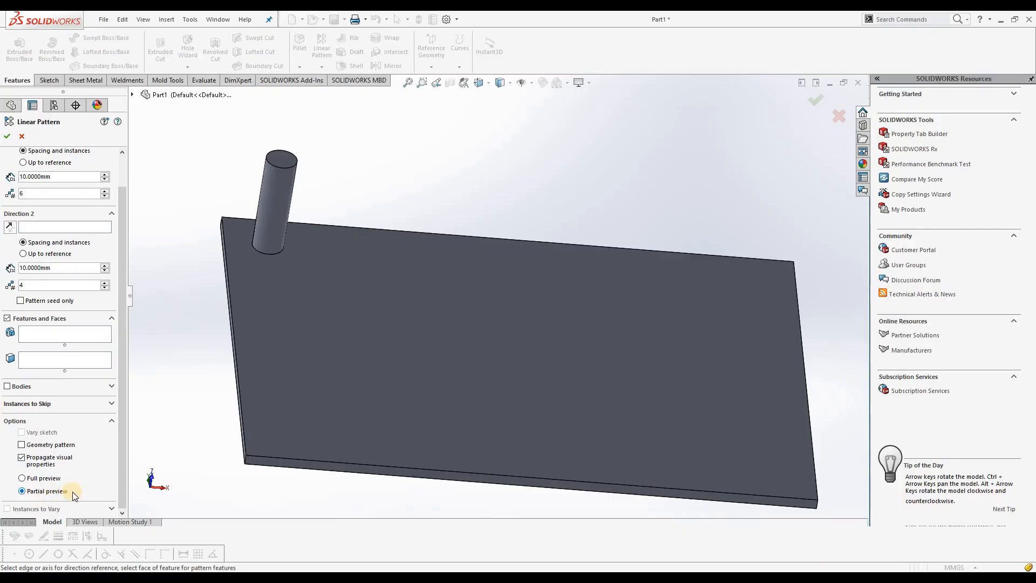
pyautogui.click(23, 478)
pyautogui.scroll(5, 59, 306)
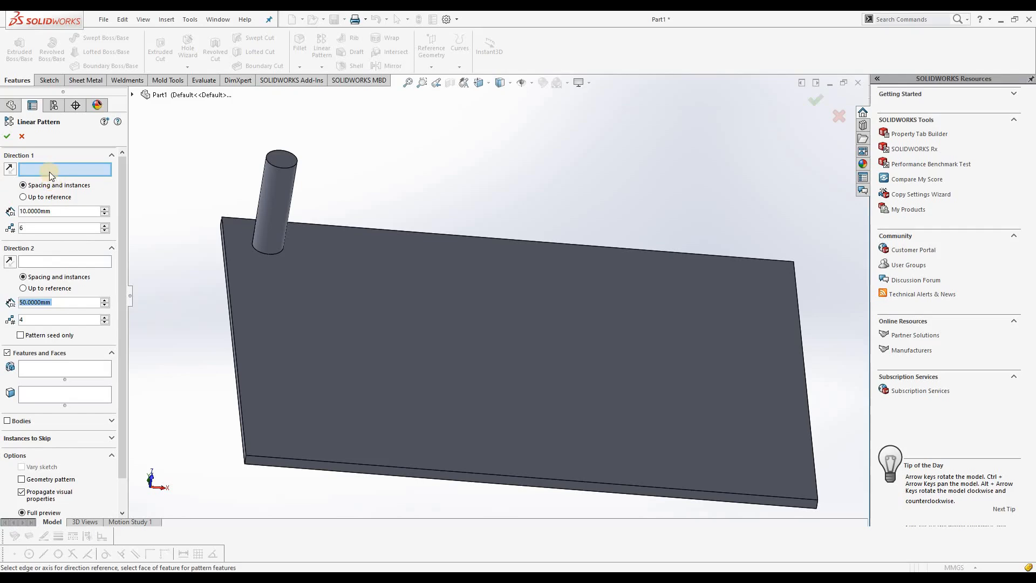
# Set the pattern's first direction along the plate's upper long edge with 100 mm spacing
pyautogui.click(331, 228)
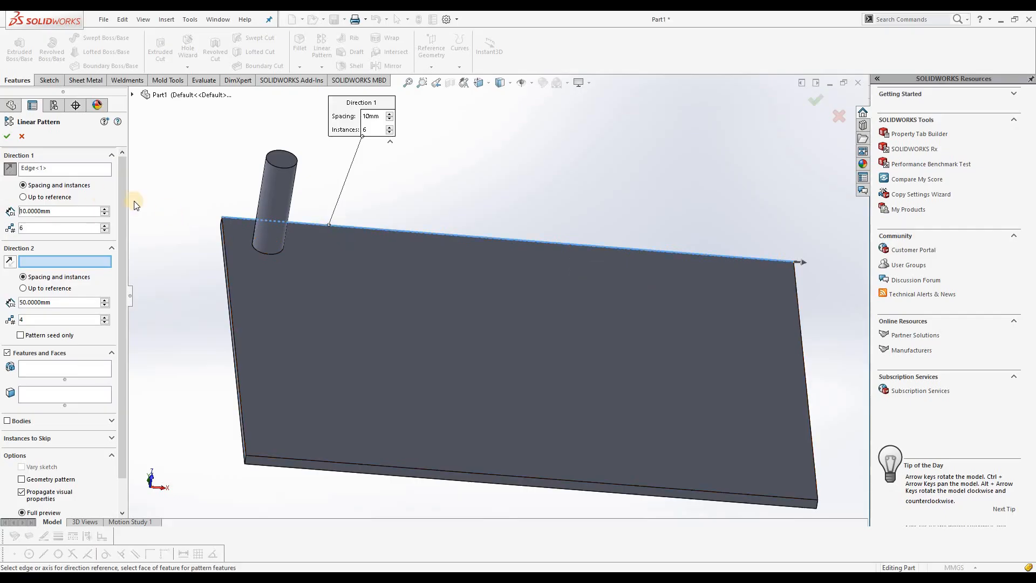
pyautogui.doubleClick(31, 215)
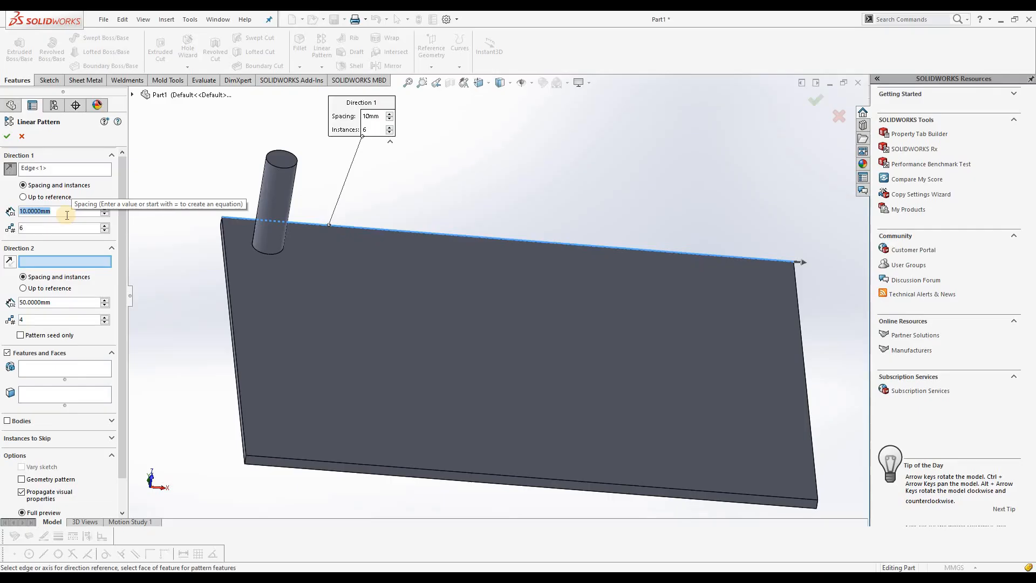
pyautogui.write('100')
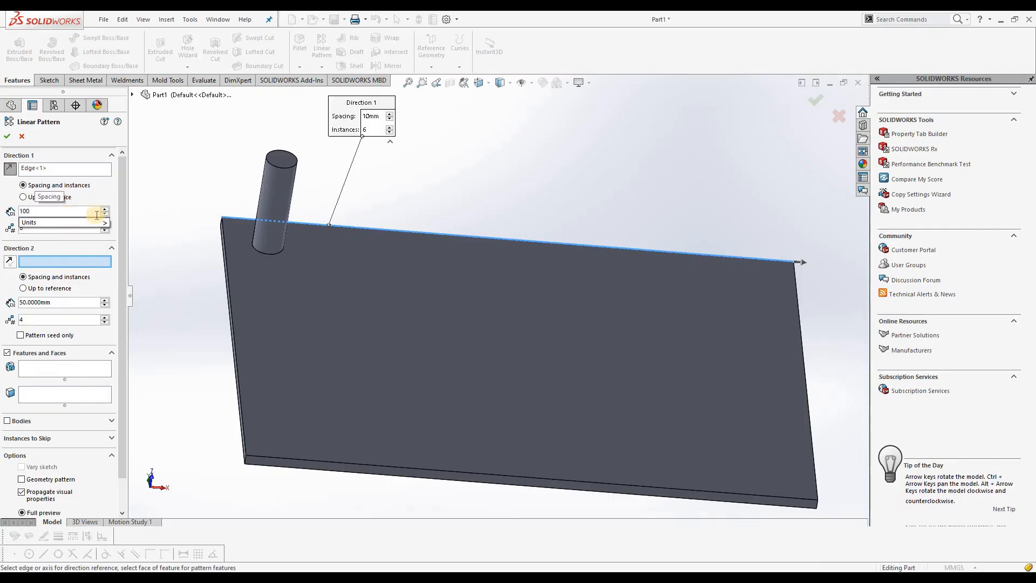
pyautogui.click(176, 214)
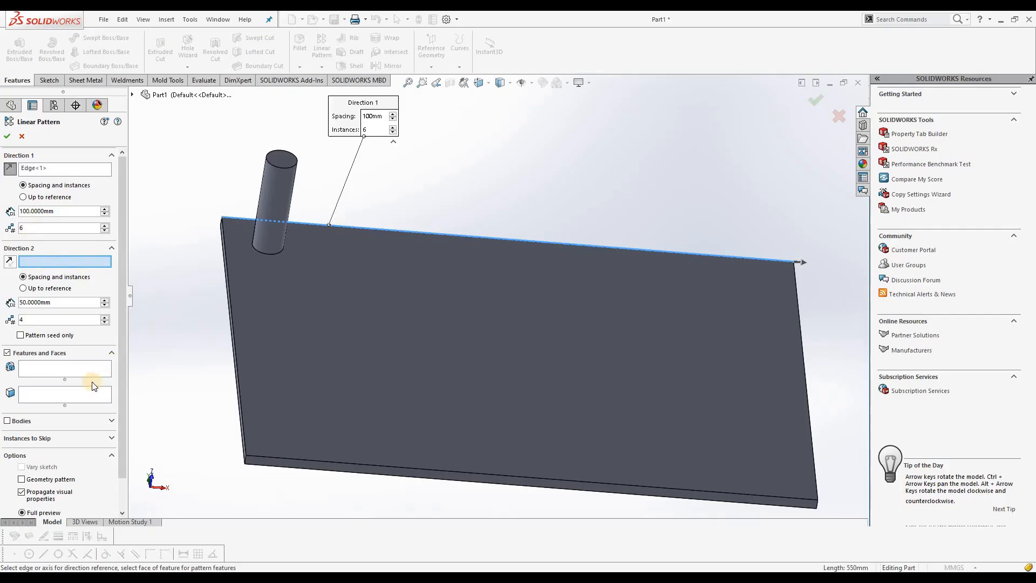
pyautogui.click(77, 369)
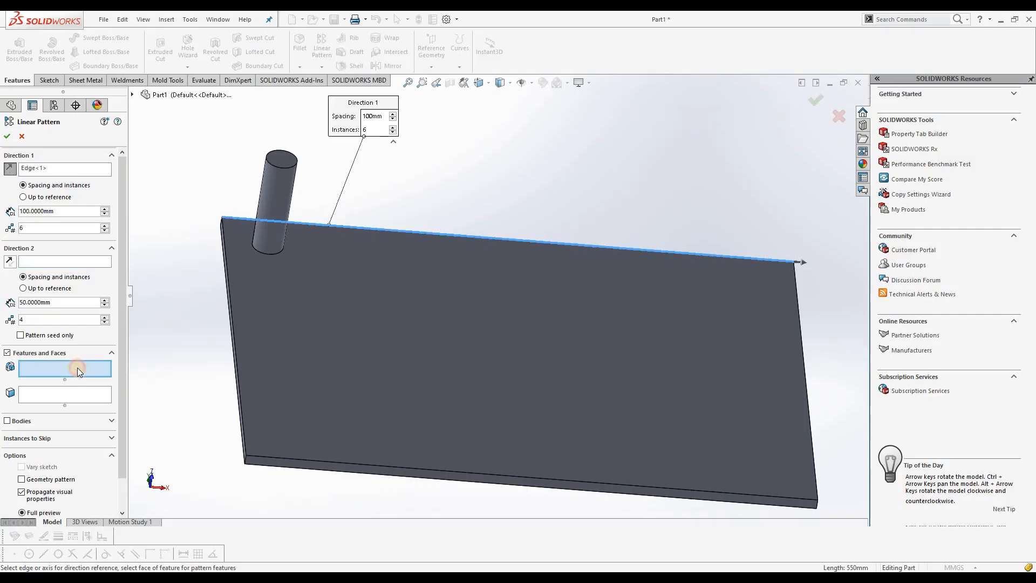
pyautogui.click(131, 96)
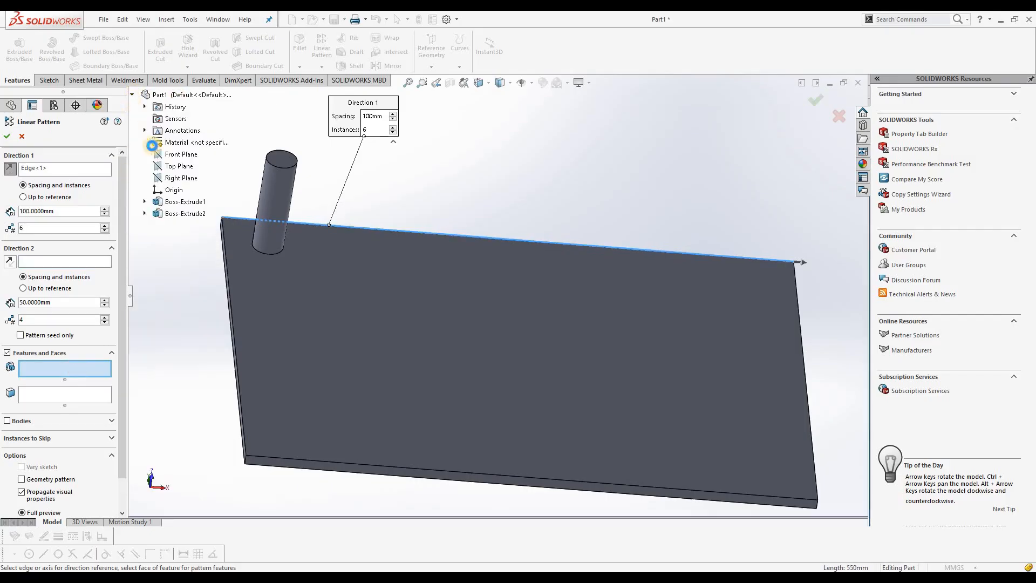
pyautogui.click(181, 214)
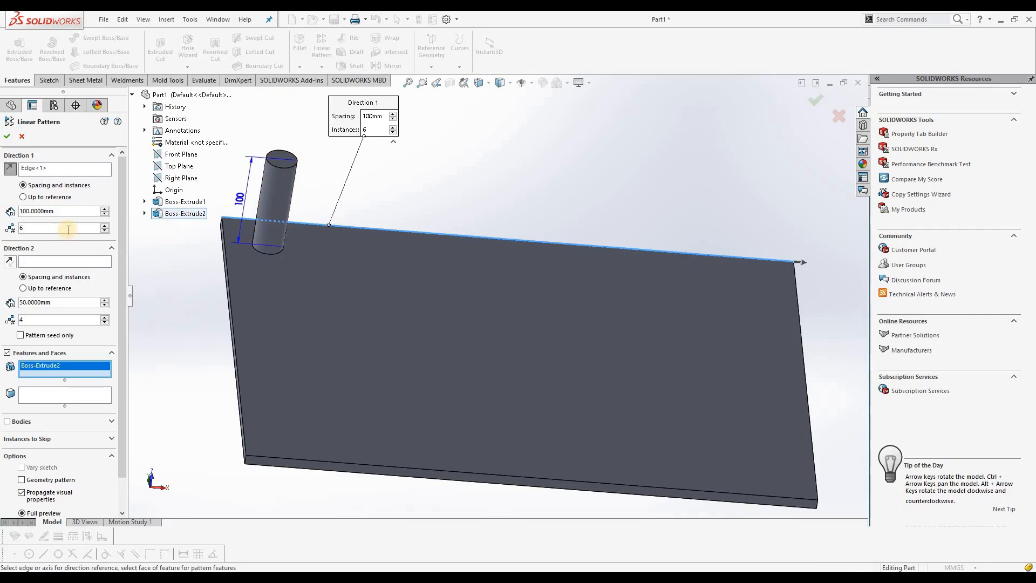
pyautogui.rightClick(65, 369)
pyautogui.click(95, 391)
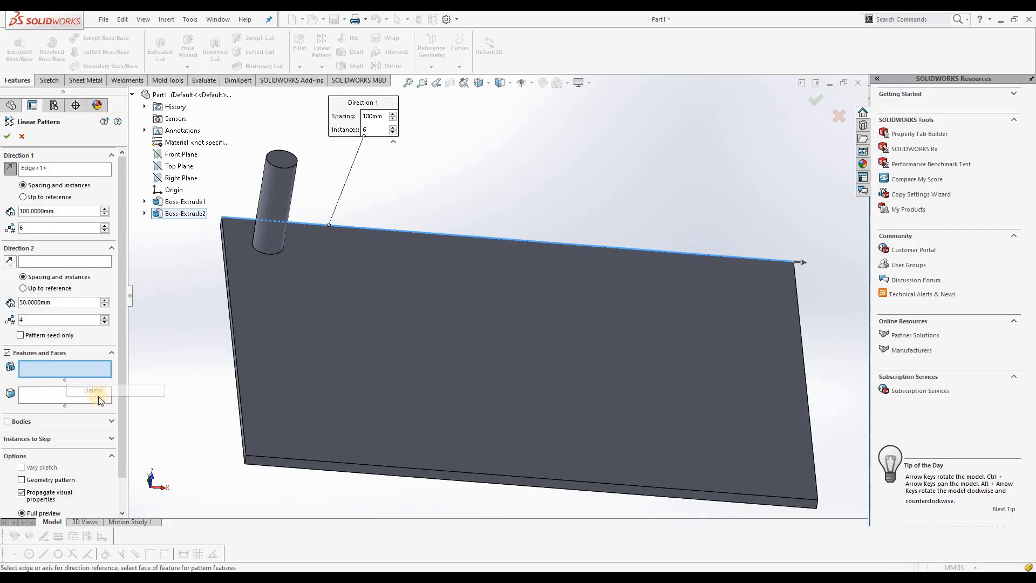
# Try the pattern's bodies selection and pick the cylinder as the feature to pattern
pyautogui.click(110, 422)
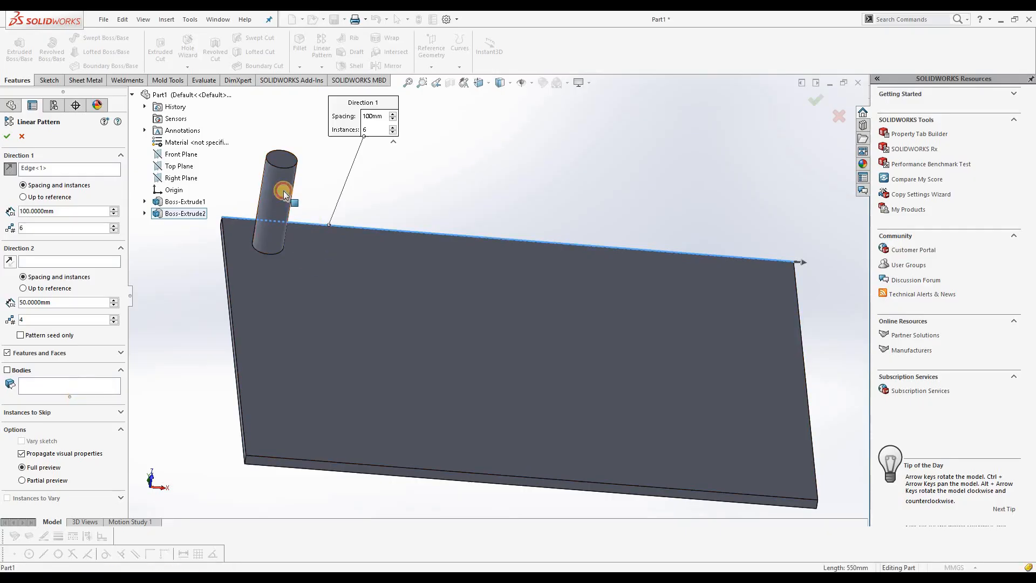
pyautogui.click(261, 222)
pyautogui.click(79, 386)
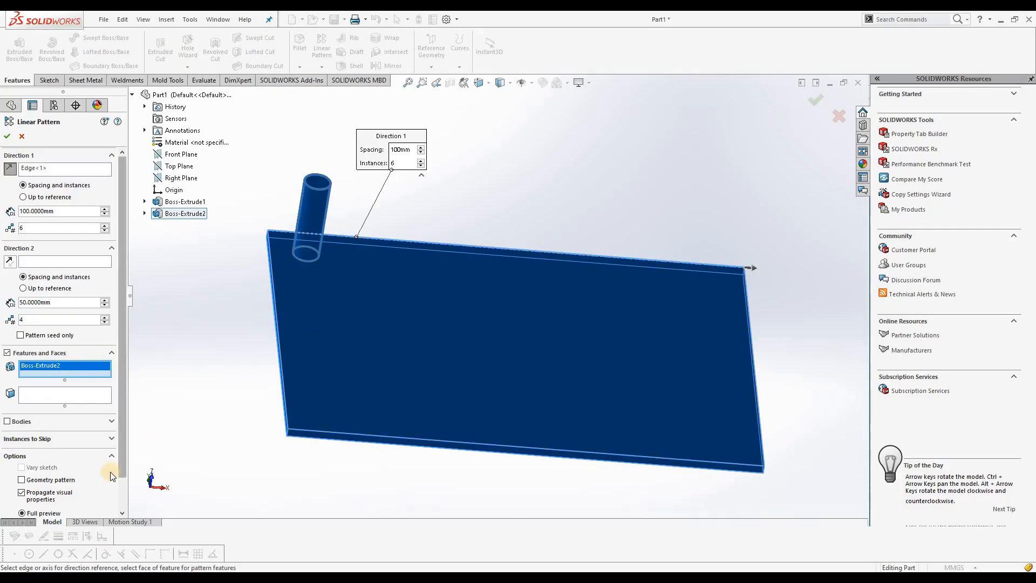
# Switch the linear pattern from full to partial preview
pyautogui.moveTo(124, 459); pyautogui.dragTo(120, 485)
pyautogui.click(22, 495)
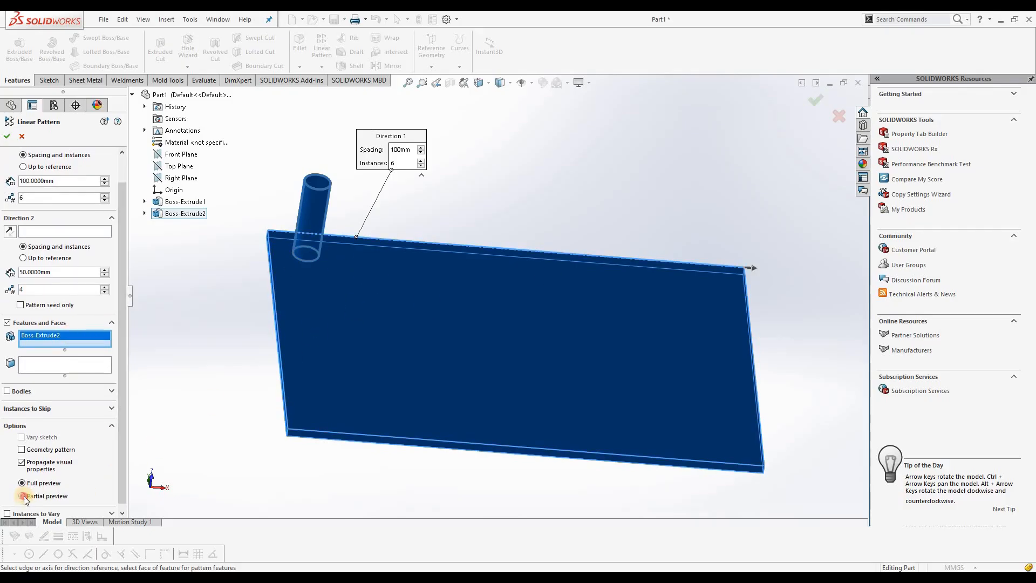
pyautogui.moveTo(125, 445); pyautogui.dragTo(127, 397)
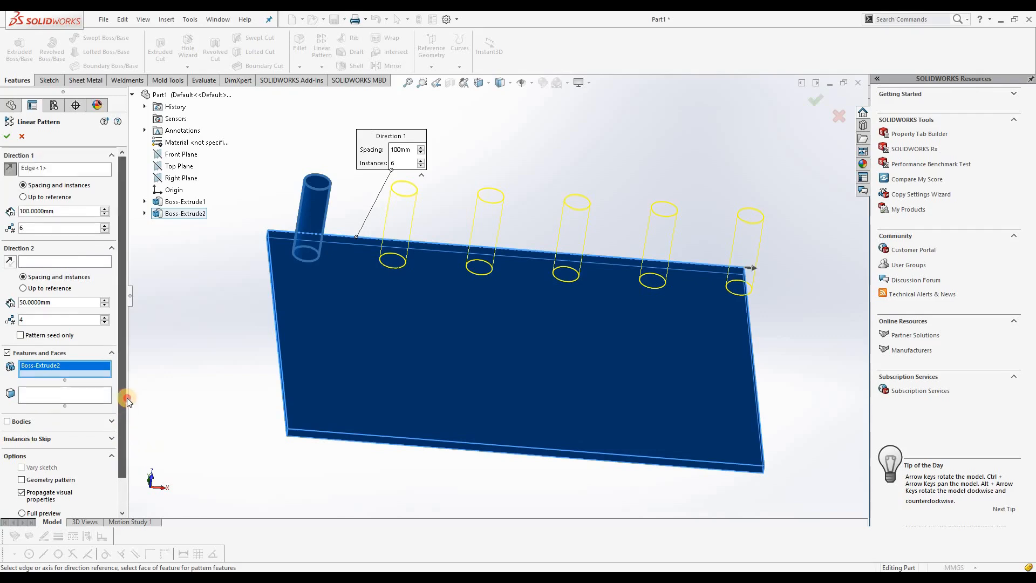
# Set the spacing of the pattern's first direction to 80 mm
pyautogui.moveTo(449, 312); pyautogui.dragTo(432, 350, button='middle')
pyautogui.moveTo(58, 212); pyautogui.dragTo(16, 216)
pyautogui.write('80')
pyautogui.press('Return')
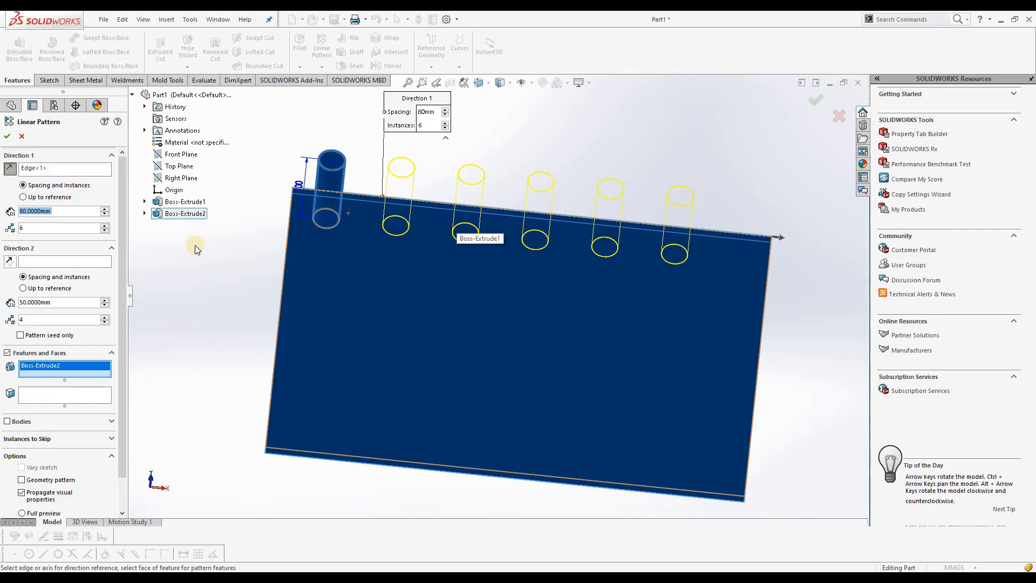
pyautogui.click(41, 230)
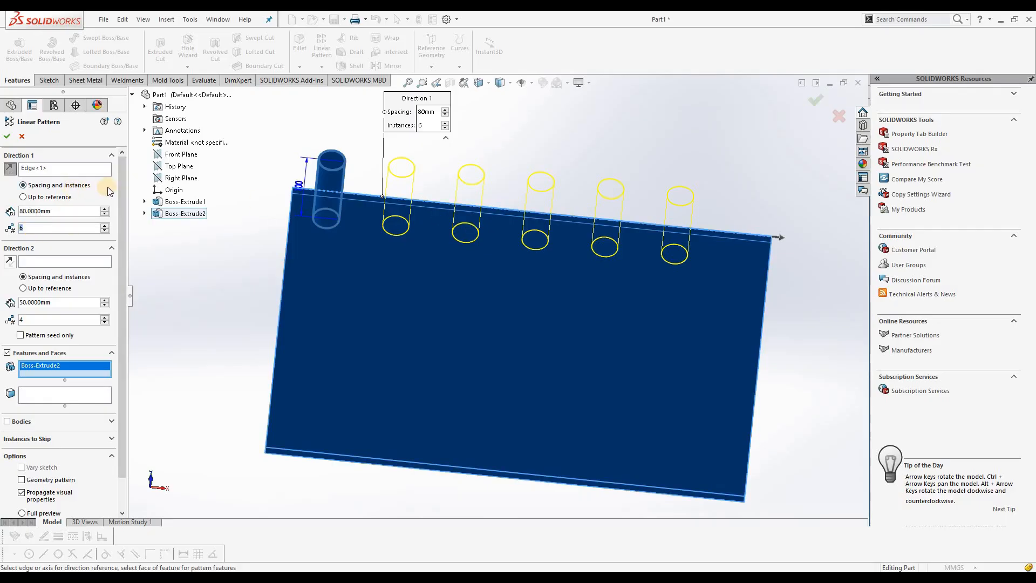
# Set the pattern's second direction along the plate's adjacent short edge, with 8 instances at 45 mm spacing
pyautogui.click(34, 260)
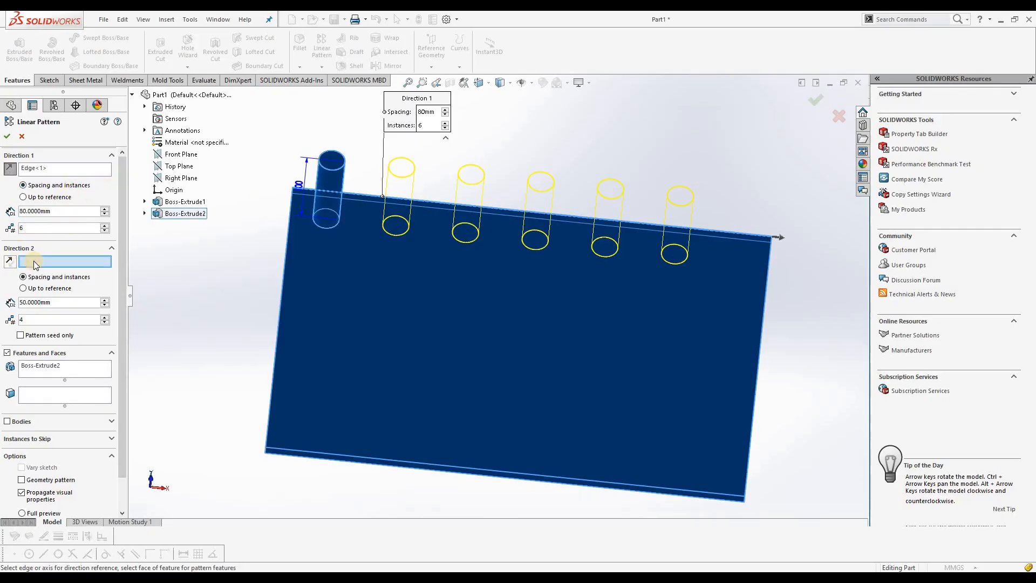
pyautogui.click(280, 311)
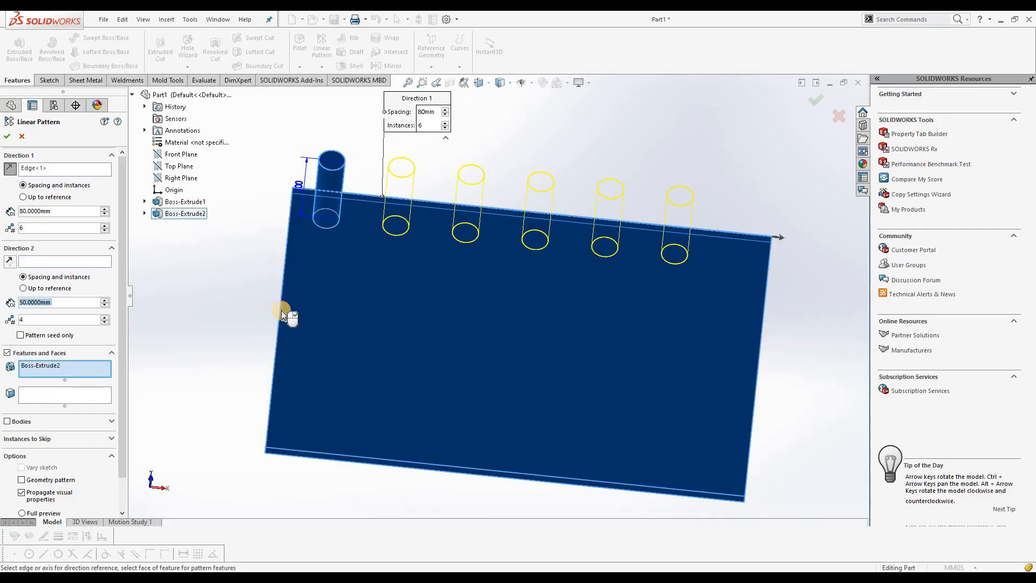
pyautogui.moveTo(304, 341); pyautogui.dragTo(368, 326, button='middle')
pyautogui.moveTo(39, 319); pyautogui.dragTo(19, 321)
pyautogui.write('8')
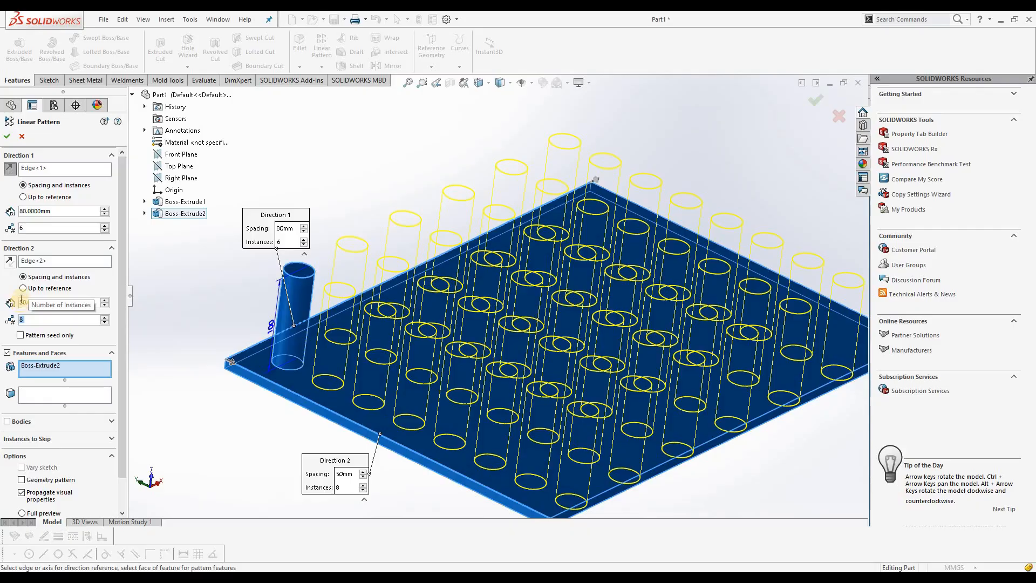
pyautogui.moveTo(64, 303); pyautogui.dragTo(12, 303)
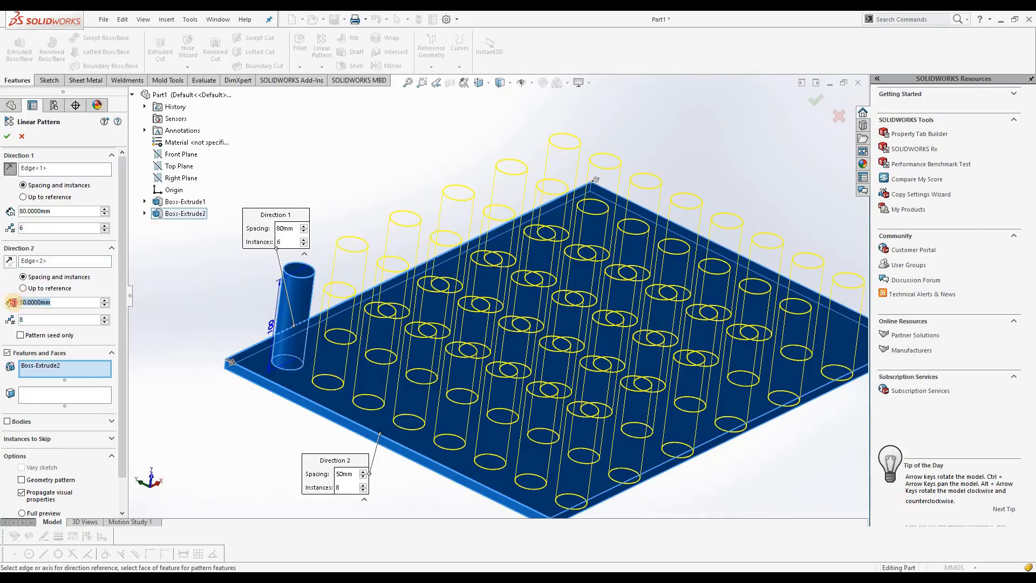
pyautogui.write('45')
pyautogui.press('Return')
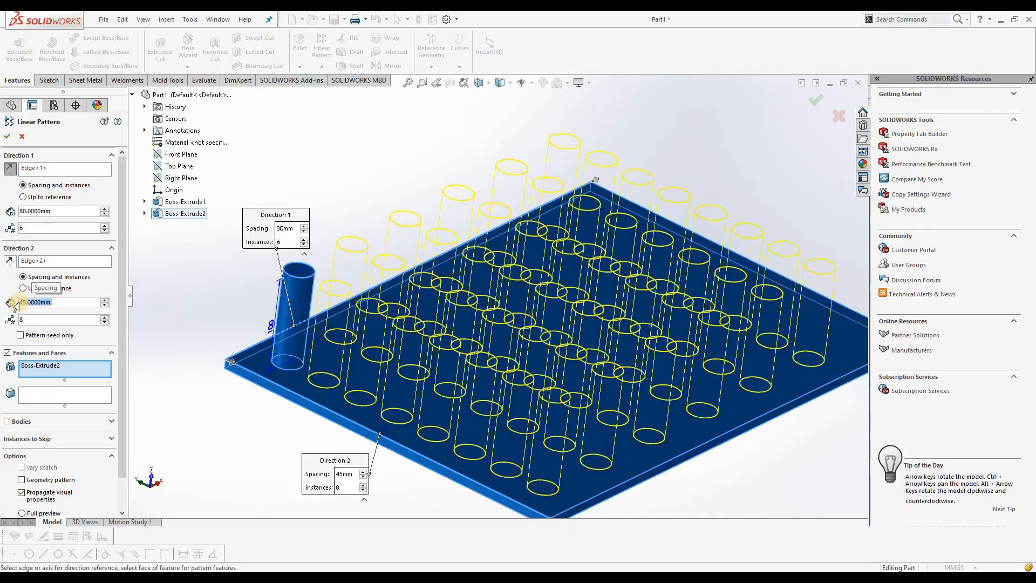
# Skip instances (3, 5), (4, 4), (5, 4), (5, 5), (5, 7), (3, 7), (2, 5) and (2, 3), and create the linear pattern
pyautogui.moveTo(462, 273); pyautogui.dragTo(379, 335, button='middle')
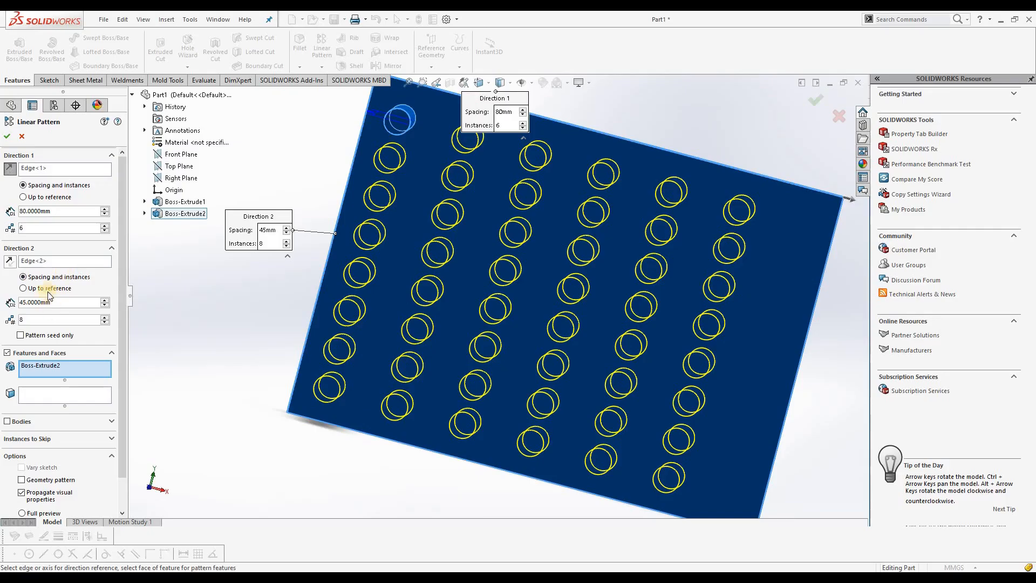
pyautogui.moveTo(125, 359); pyautogui.dragTo(126, 429)
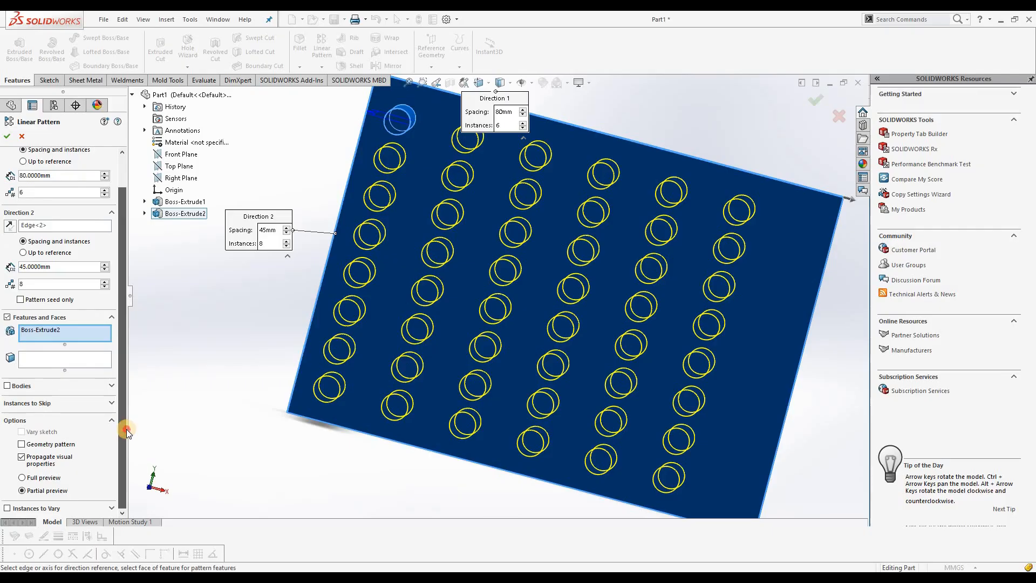
pyautogui.click(112, 403)
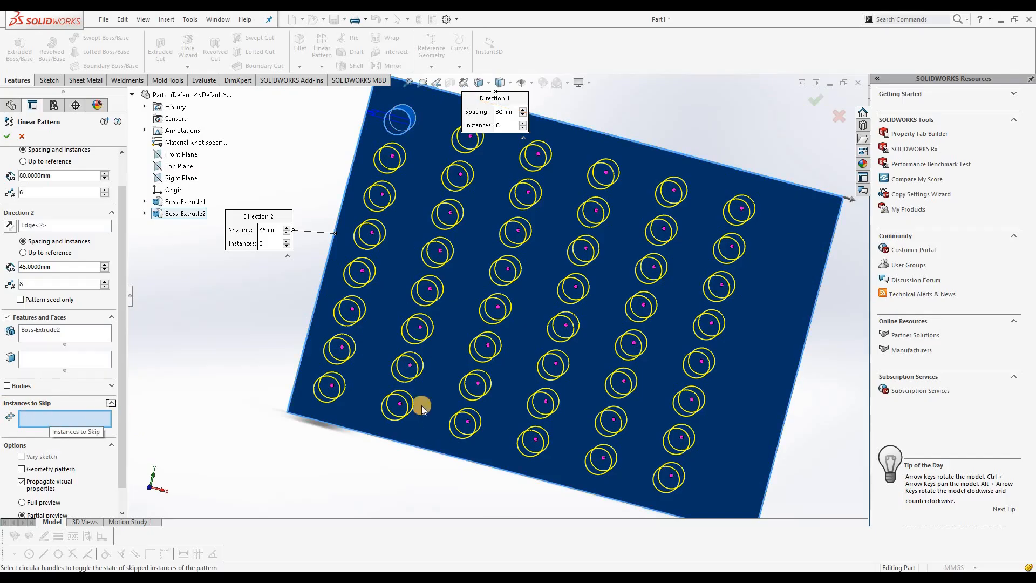
pyautogui.click(497, 310)
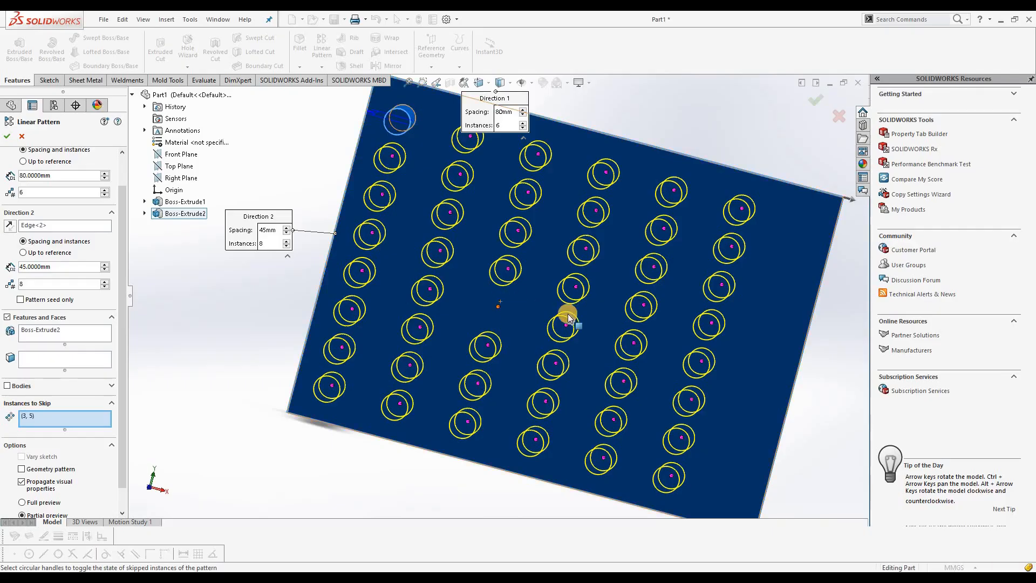
pyautogui.click(576, 291)
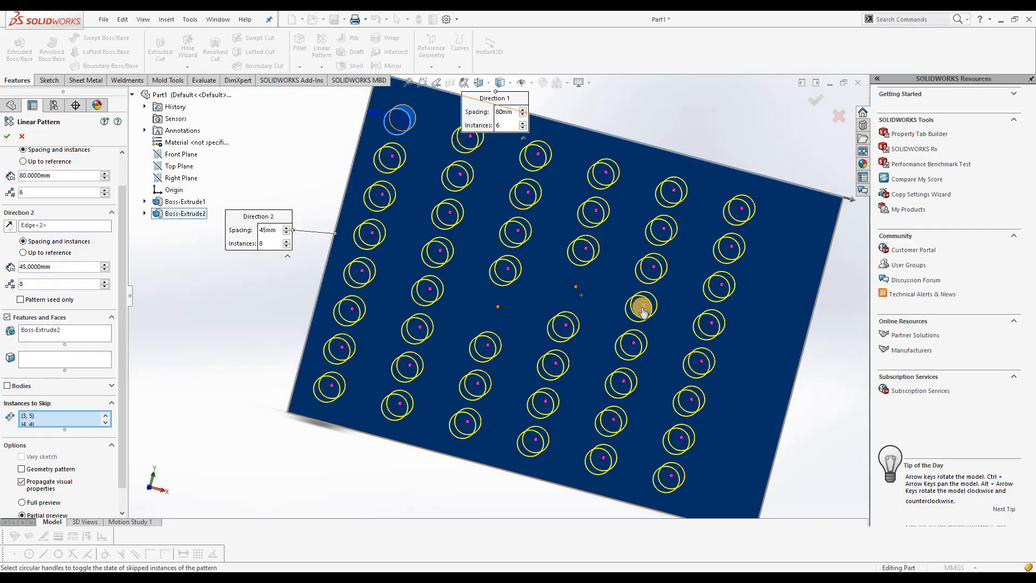
pyautogui.click(642, 306)
pyautogui.click(632, 348)
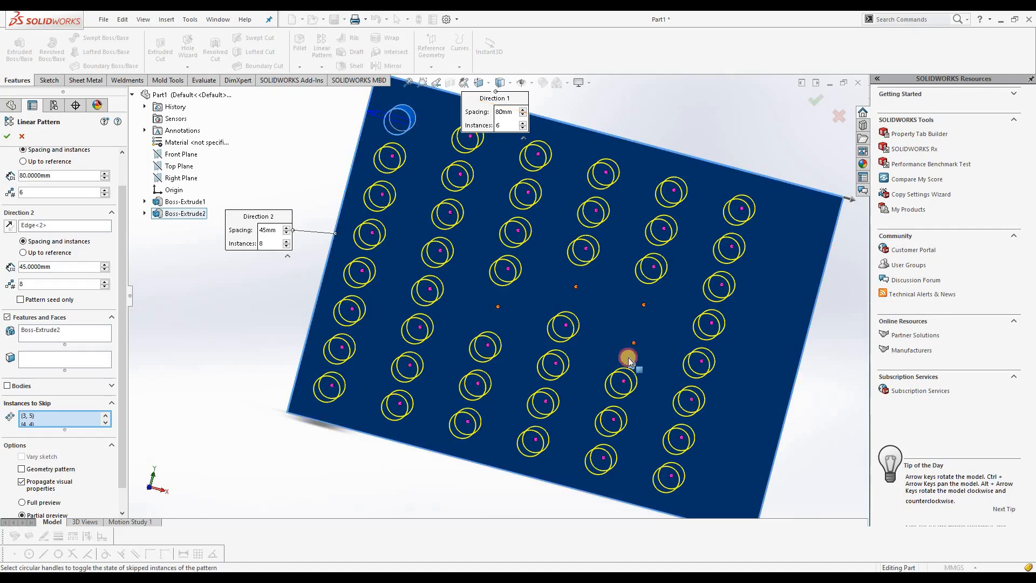
pyautogui.click(614, 422)
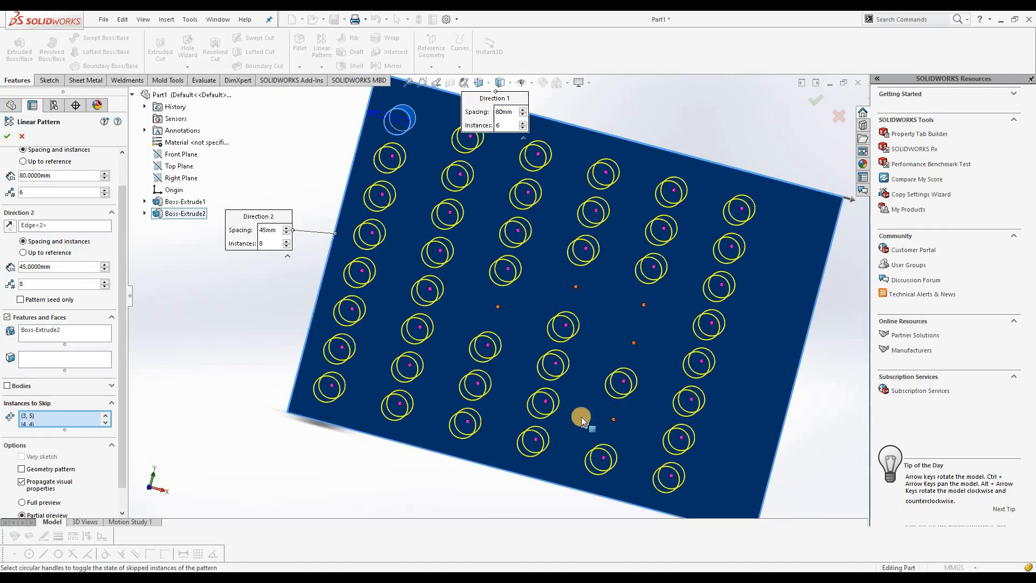
pyautogui.click(477, 385)
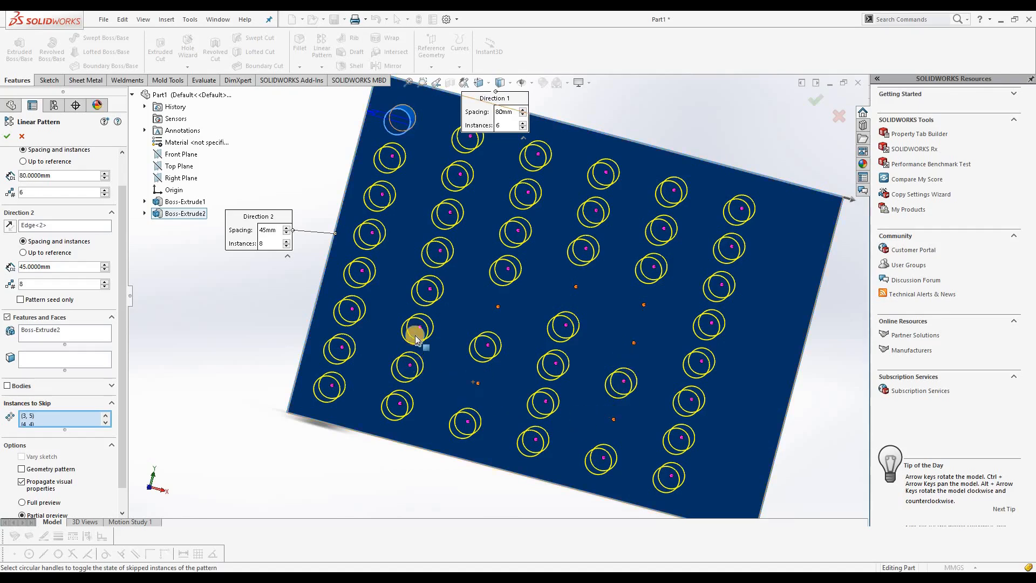
pyautogui.click(430, 292)
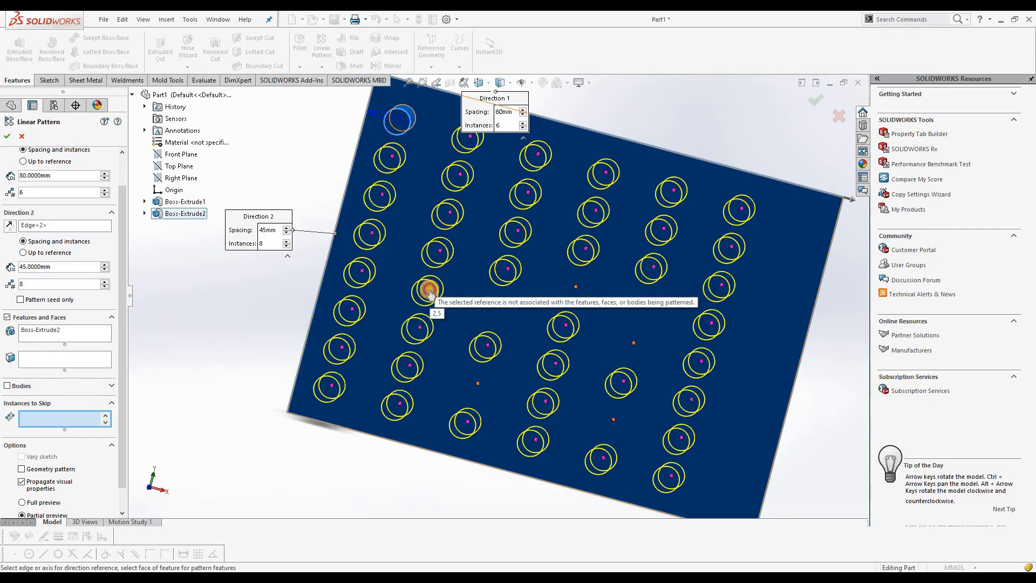
pyautogui.click(450, 216)
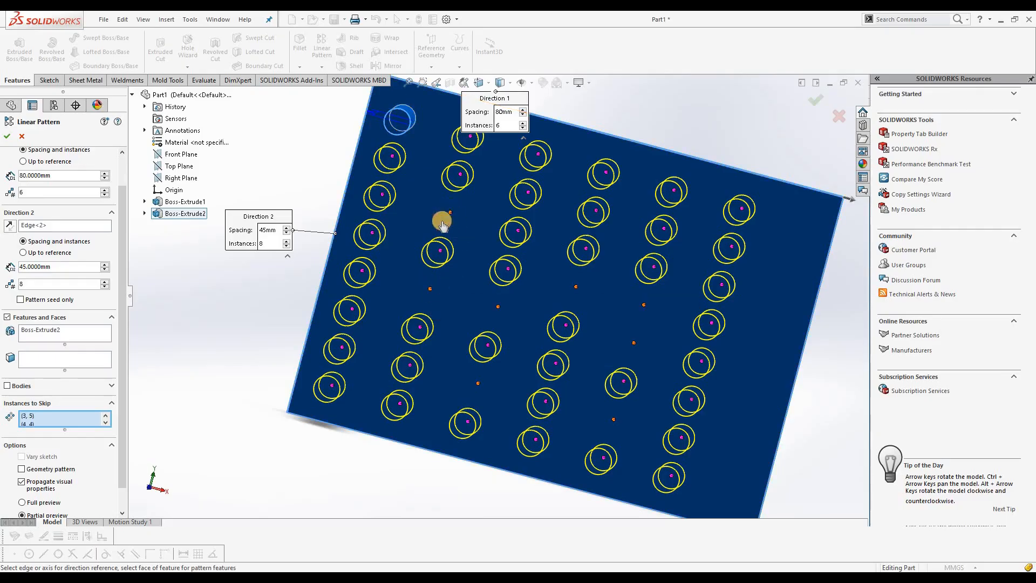
pyautogui.click(7, 136)
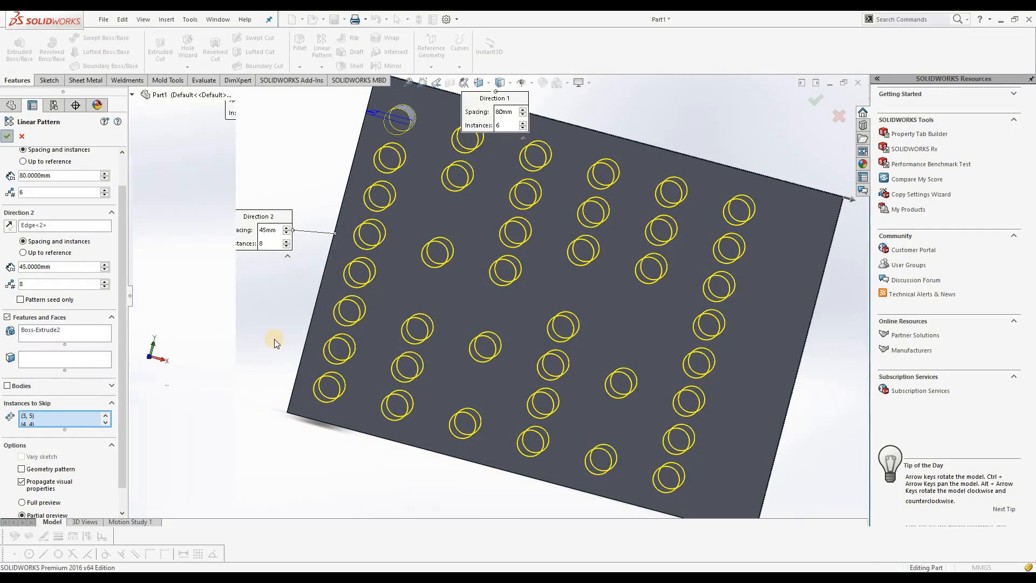
# Edit the linear pattern to restore the skipped instance (5, 5), and accept the change
pyautogui.moveTo(271, 414); pyautogui.dragTo(420, 356, button='middle')
pyautogui.press('f')
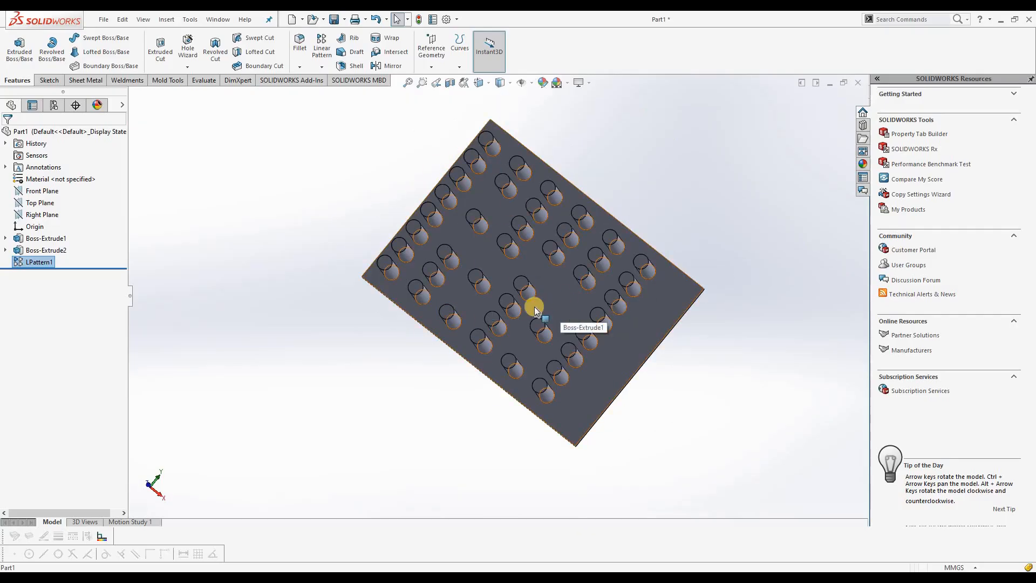
pyautogui.moveTo(414, 325); pyautogui.dragTo(630, 211, button='middle')
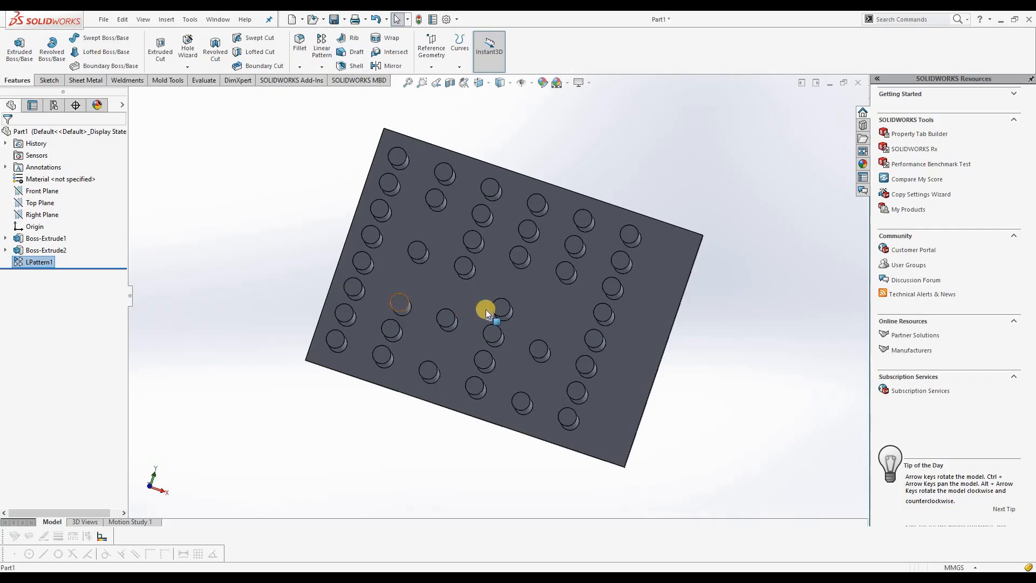
pyautogui.rightClick(45, 261)
pyautogui.click(56, 237)
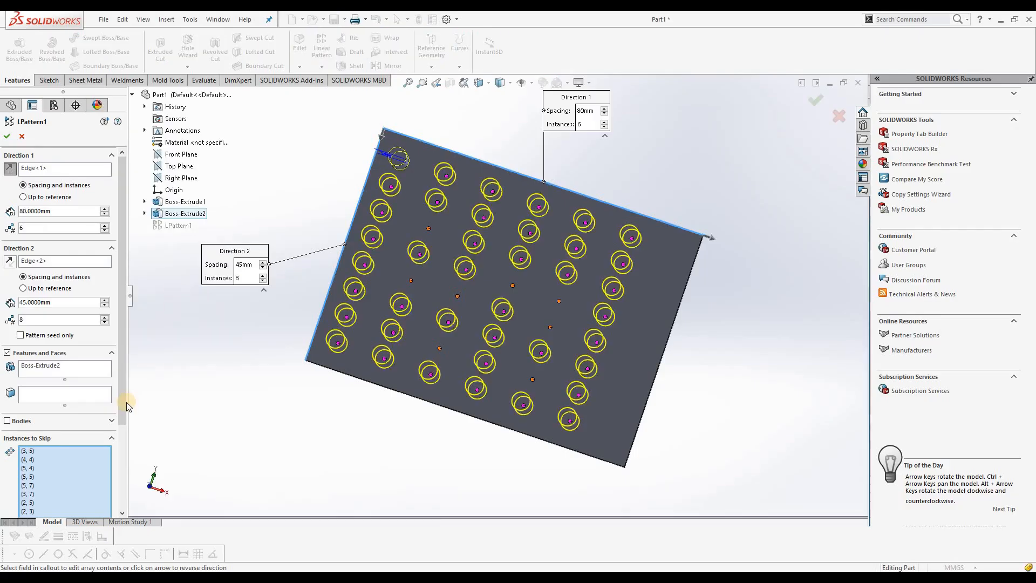
pyautogui.moveTo(123, 399); pyautogui.dragTo(125, 492)
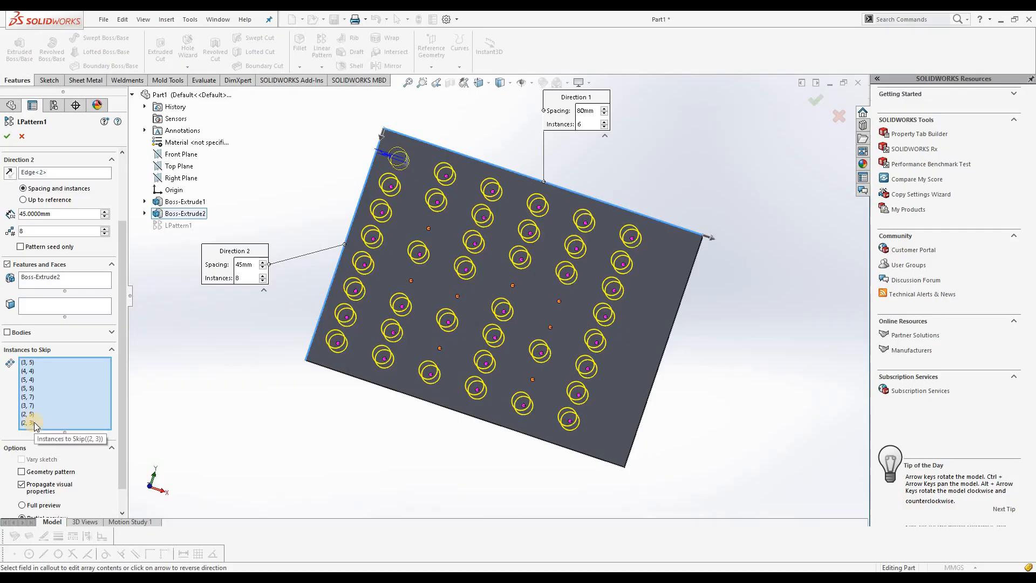
pyautogui.click(32, 389)
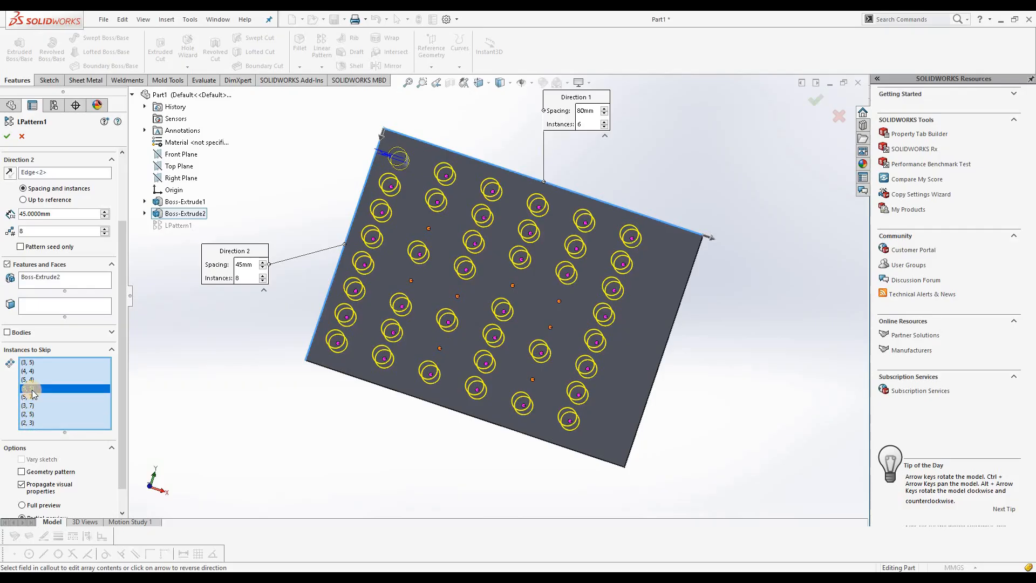
pyautogui.rightClick(32, 393)
pyautogui.click(56, 412)
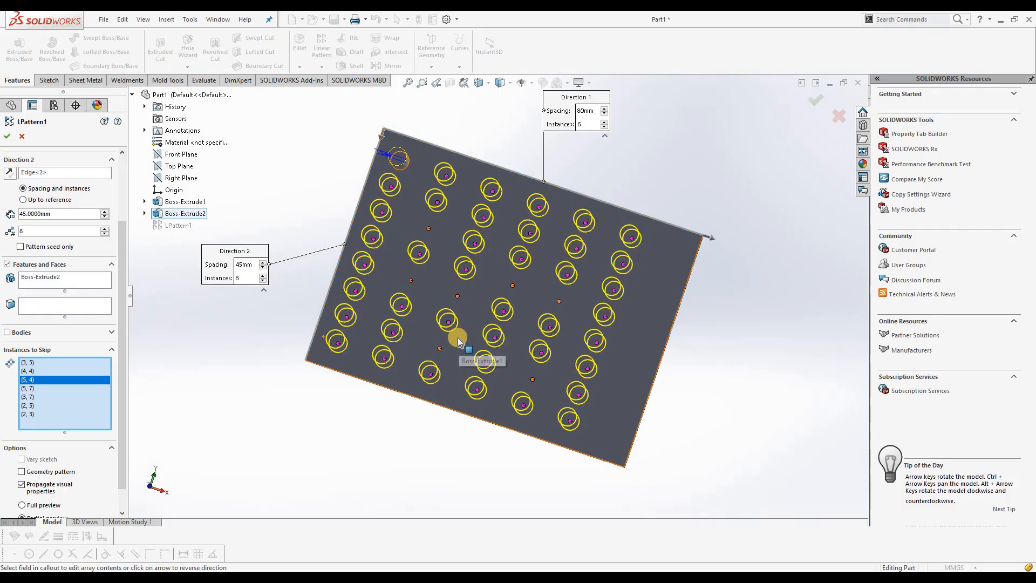
pyautogui.scroll(1, 458, 341)
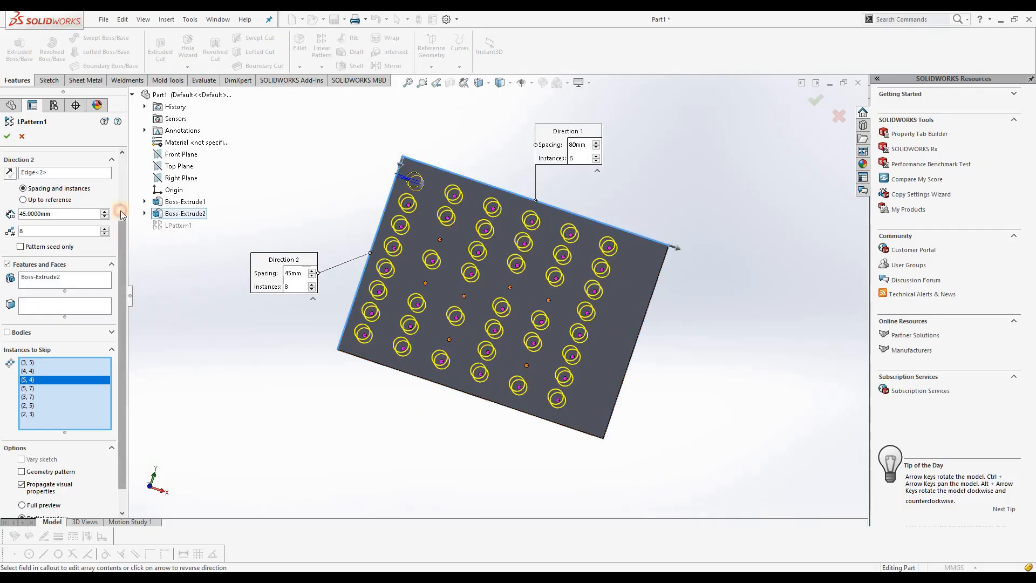
pyautogui.moveTo(121, 214); pyautogui.dragTo(121, 162)
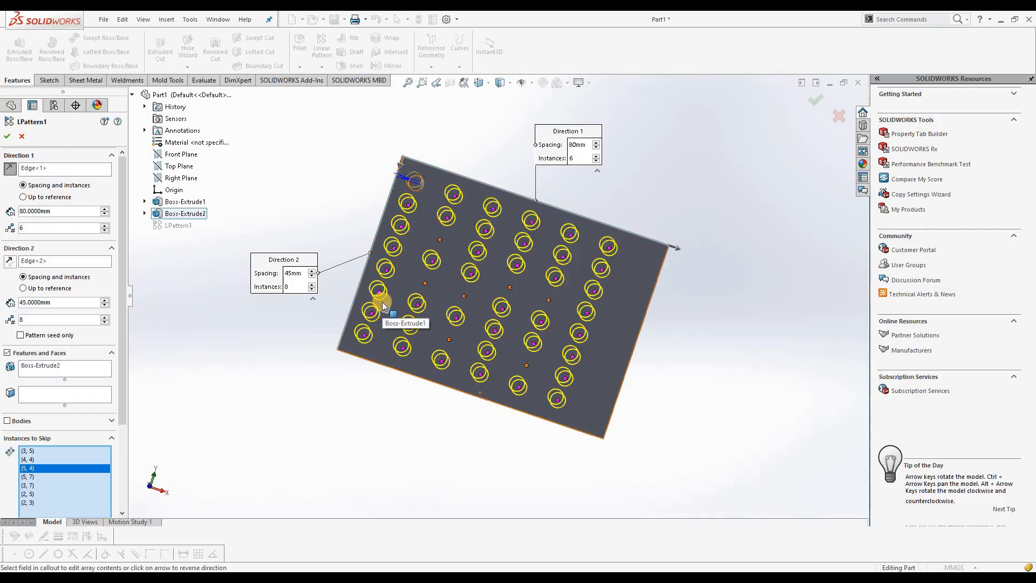
pyautogui.click(7, 137)
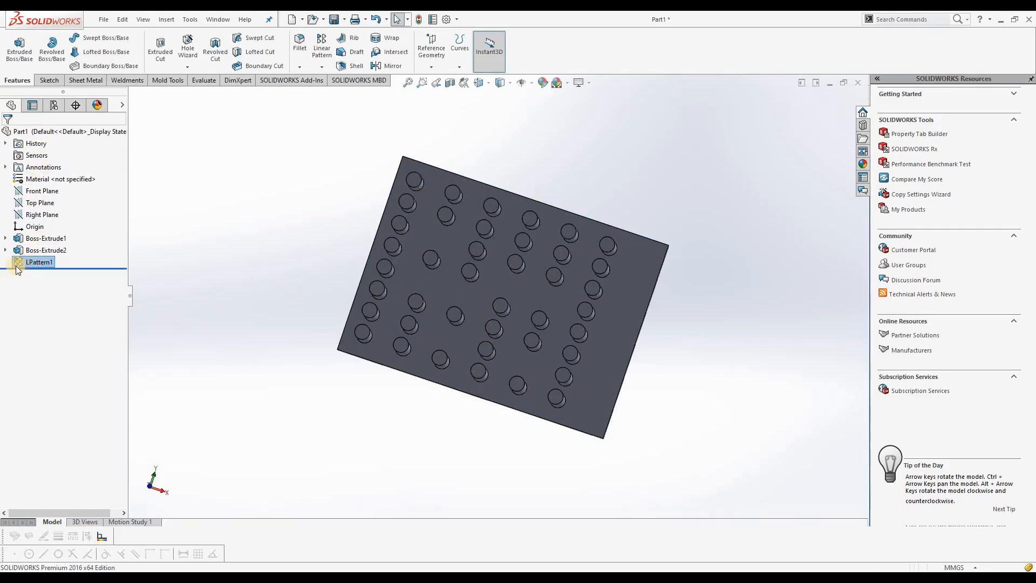
# Roll the model history back to before the linear pattern and forward to the end again
pyautogui.moveTo(47, 264)
pyautogui.click(72, 267)
pyautogui.moveTo(74, 267); pyautogui.dragTo(70, 258)
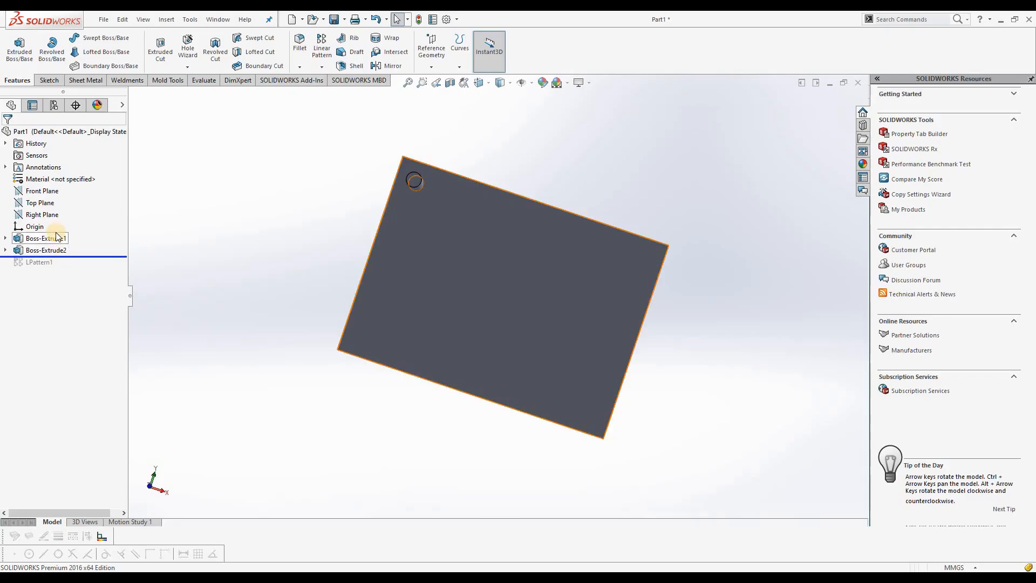
pyautogui.click(73, 257)
pyautogui.moveTo(73, 256); pyautogui.dragTo(65, 268)
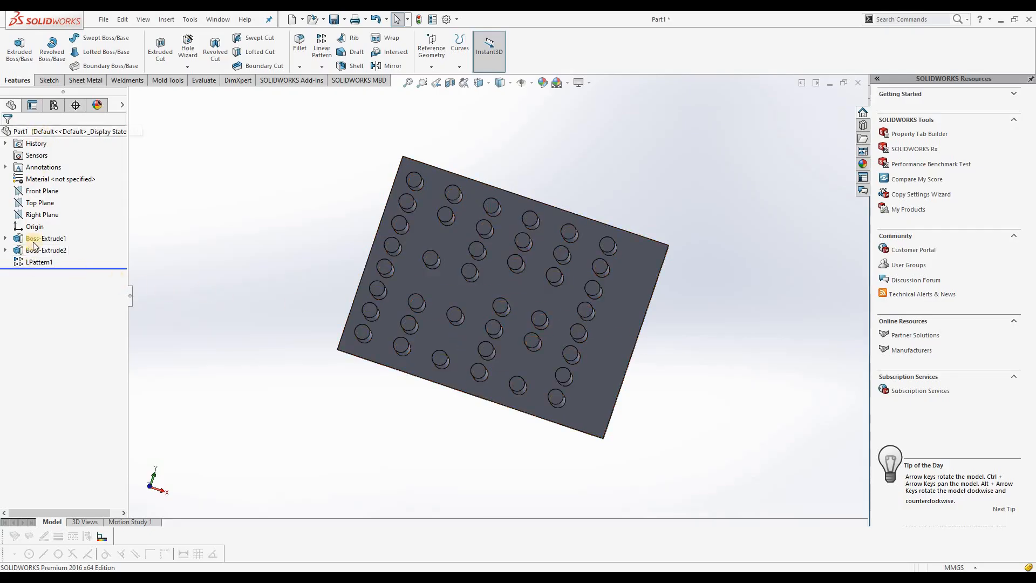
# Examine the sketches underlying the plate and cylinder extrusions in the feature tree
pyautogui.click(6, 251)
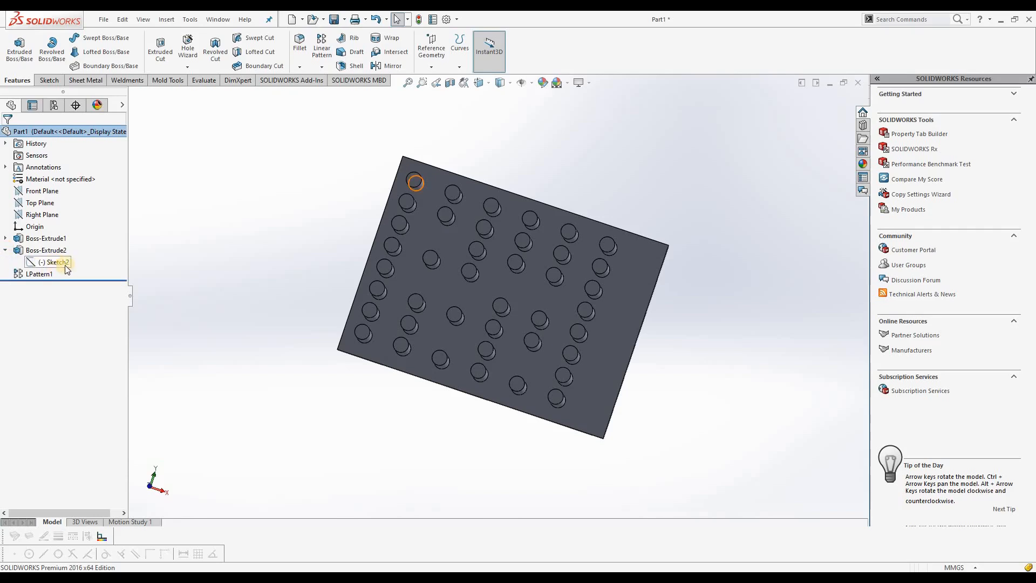
pyautogui.click(6, 238)
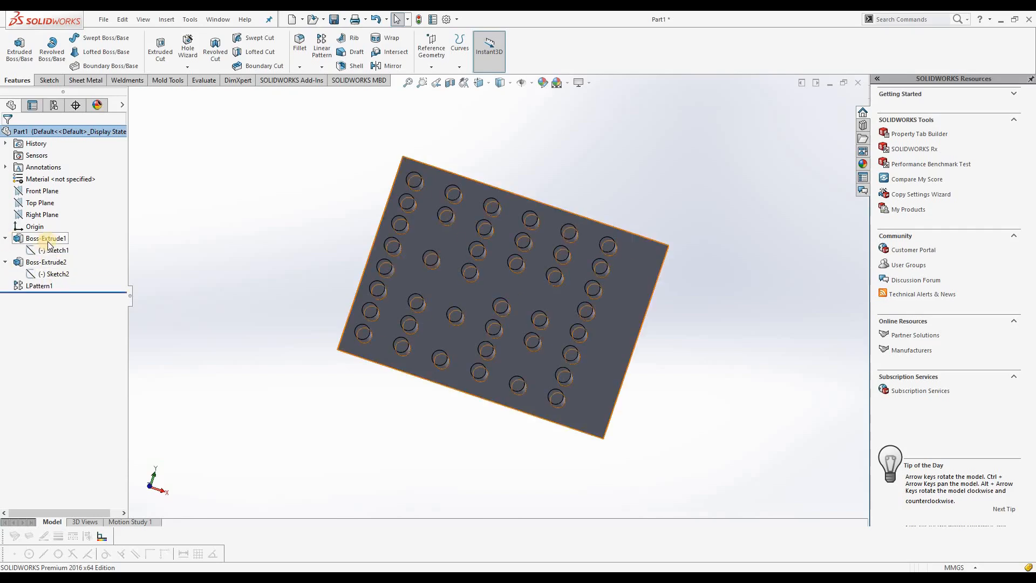
pyautogui.click(6, 239)
pyautogui.click(6, 250)
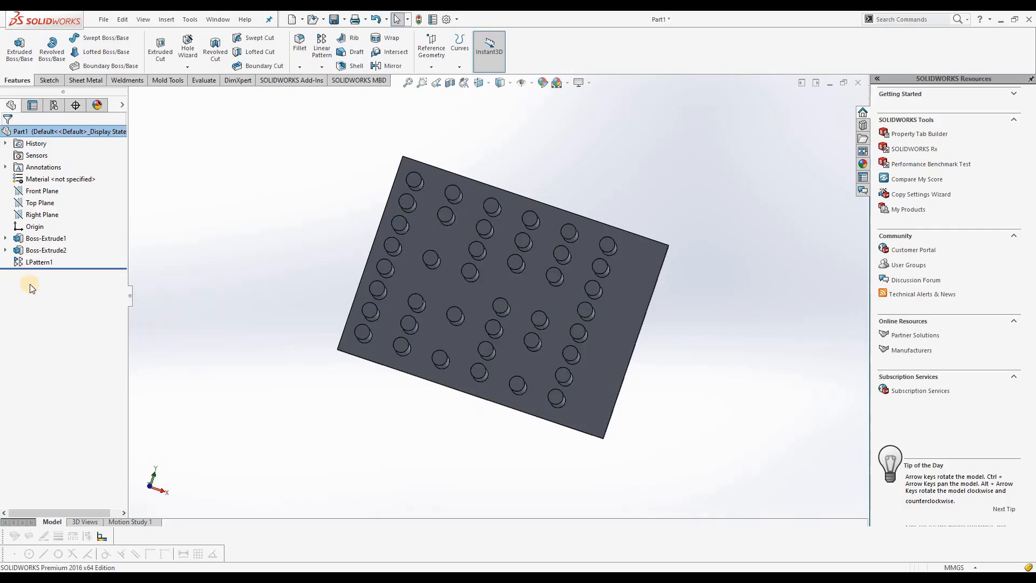
pyautogui.click(326, 70)
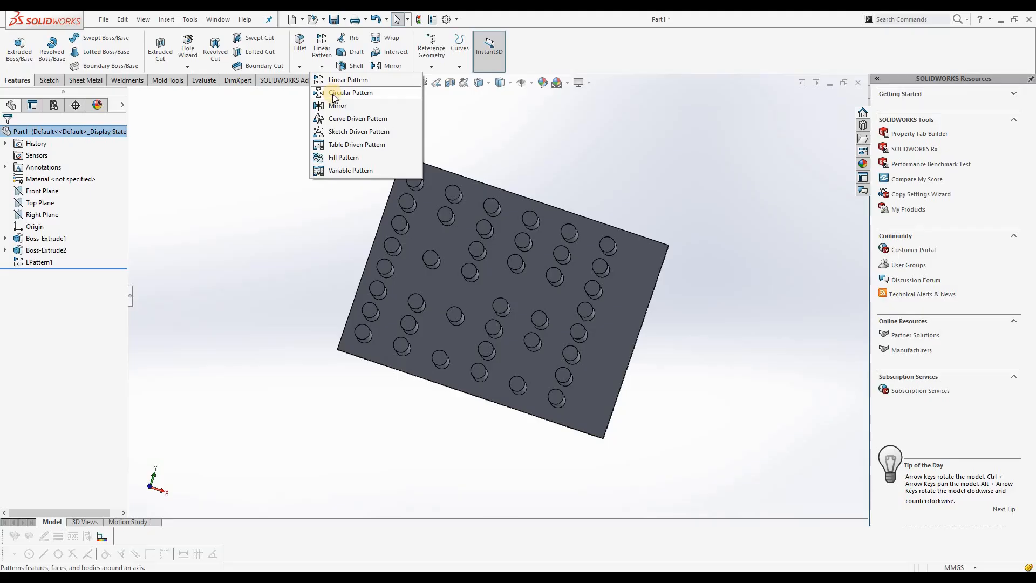
pyautogui.click(173, 230)
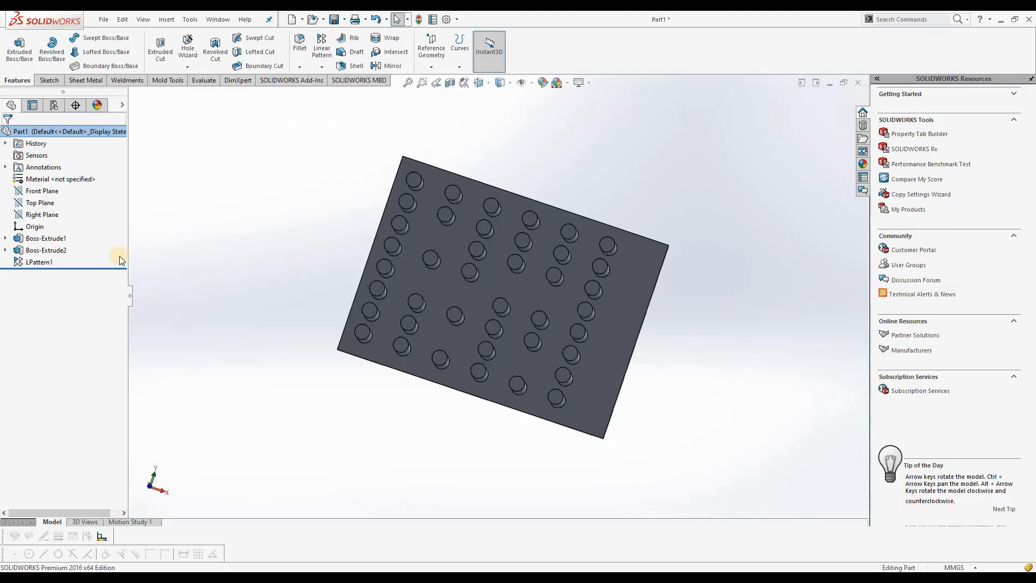
# Delete the linear pattern feature from the part
pyautogui.rightClick(45, 262)
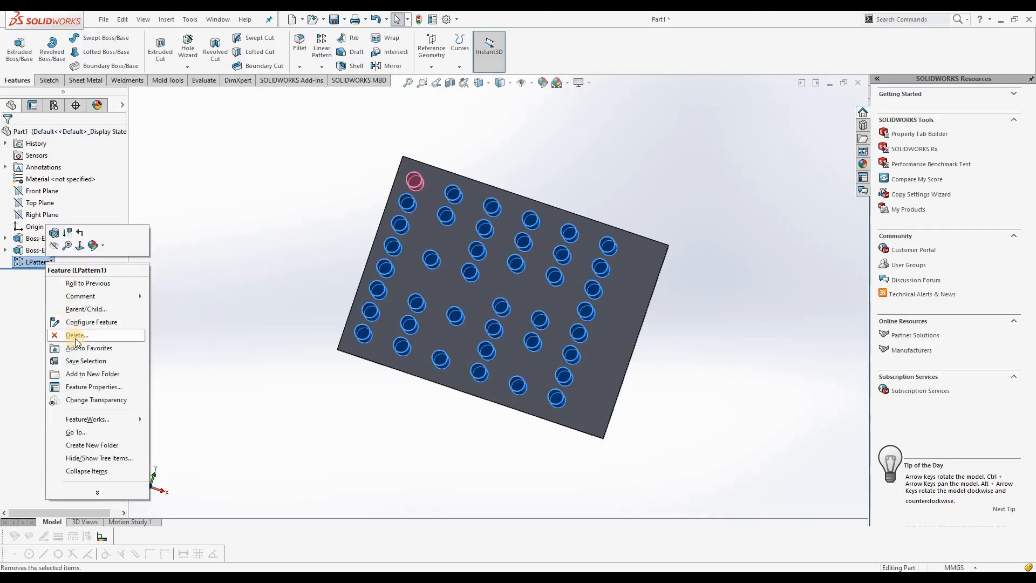
pyautogui.click(75, 336)
pyautogui.click(576, 242)
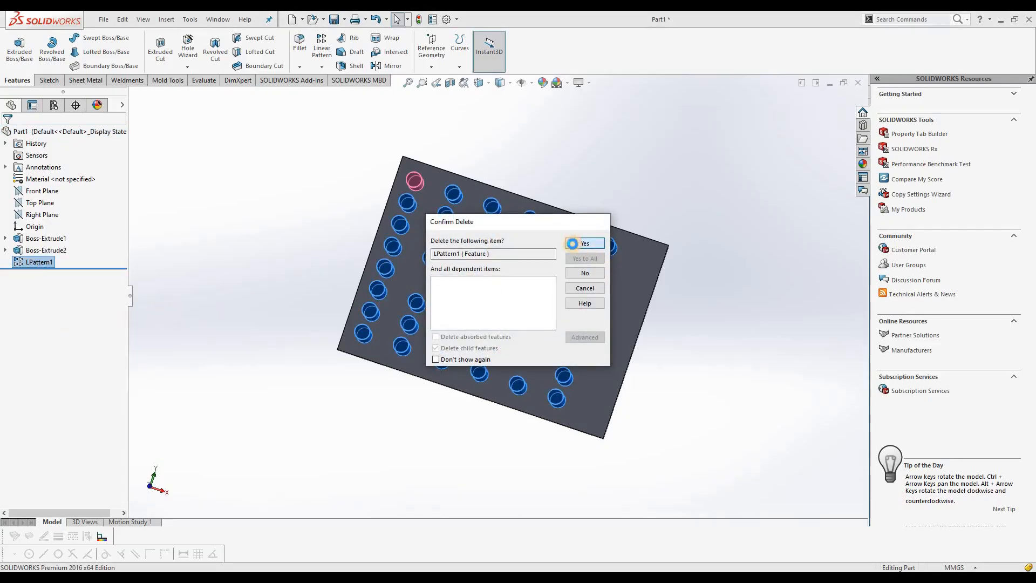
# Delete the cylinder extrusion and its leftover circle sketch, keeping only the plate
pyautogui.rightClick(60, 254)
pyautogui.click(108, 306)
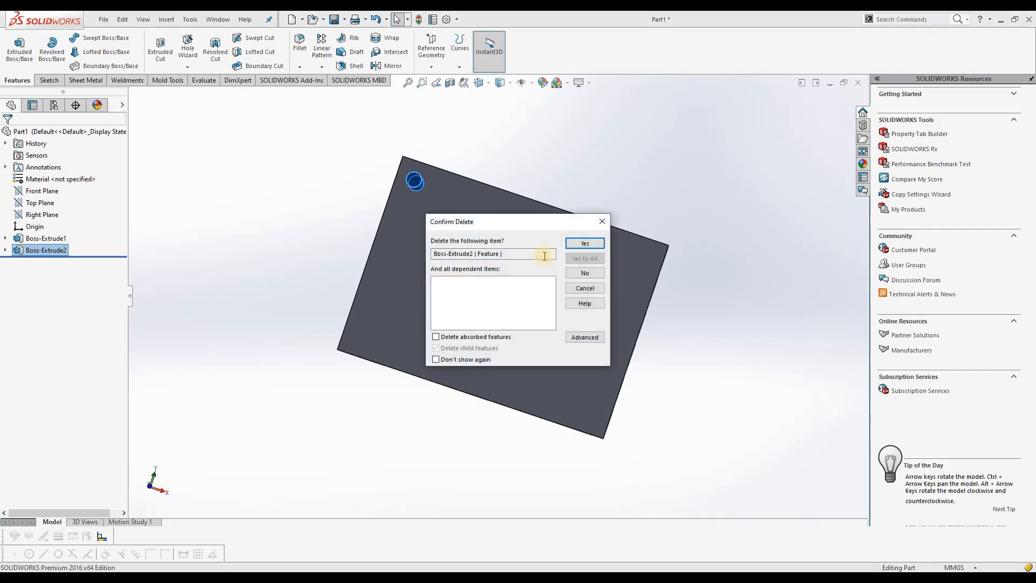
pyautogui.click(580, 243)
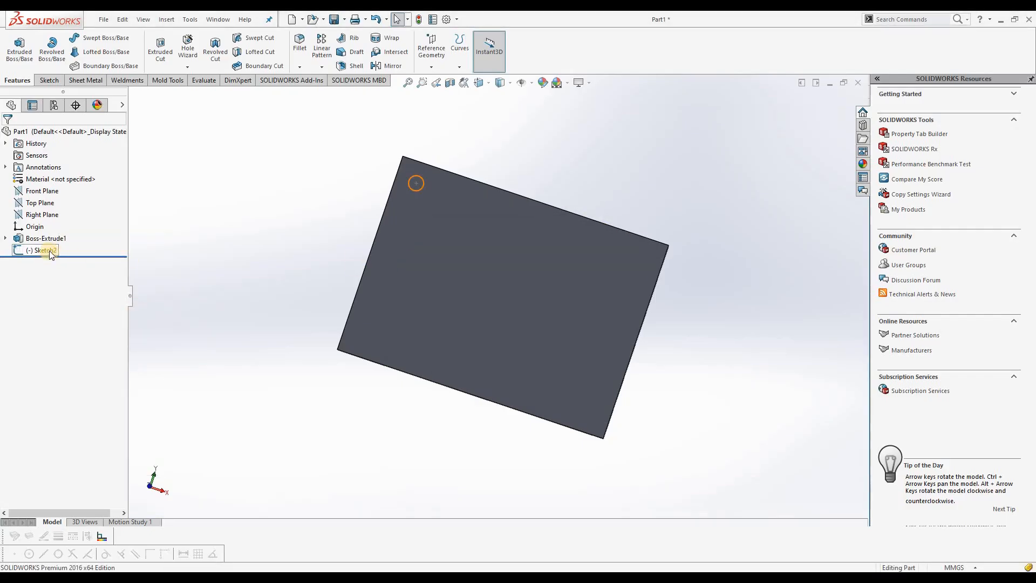
pyautogui.rightClick(51, 254)
pyautogui.click(125, 309)
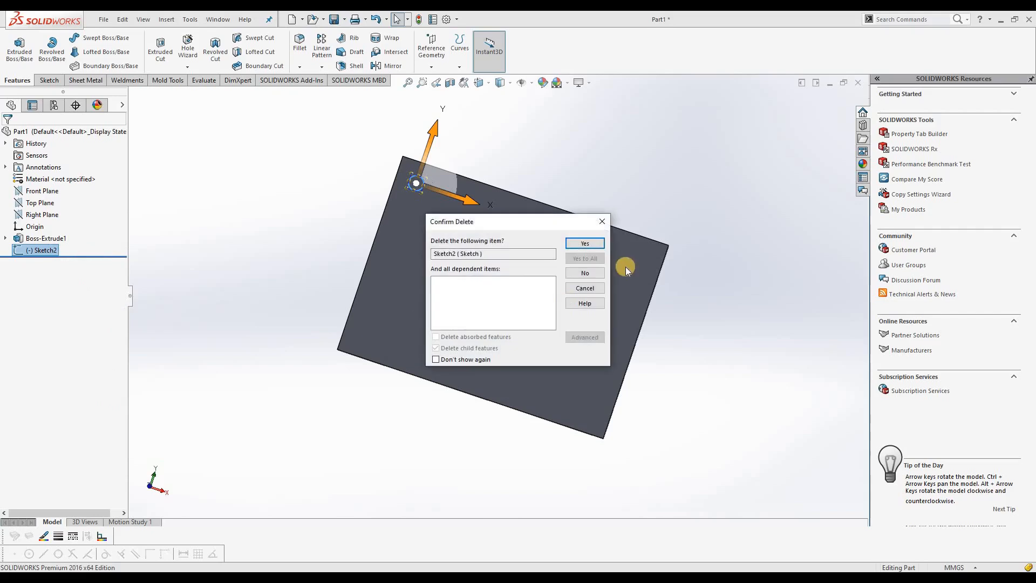
pyautogui.click(584, 243)
# Sketch a 25 mm diameter circle on the plate's front face, above and to the left of the origin
pyautogui.click(504, 301)
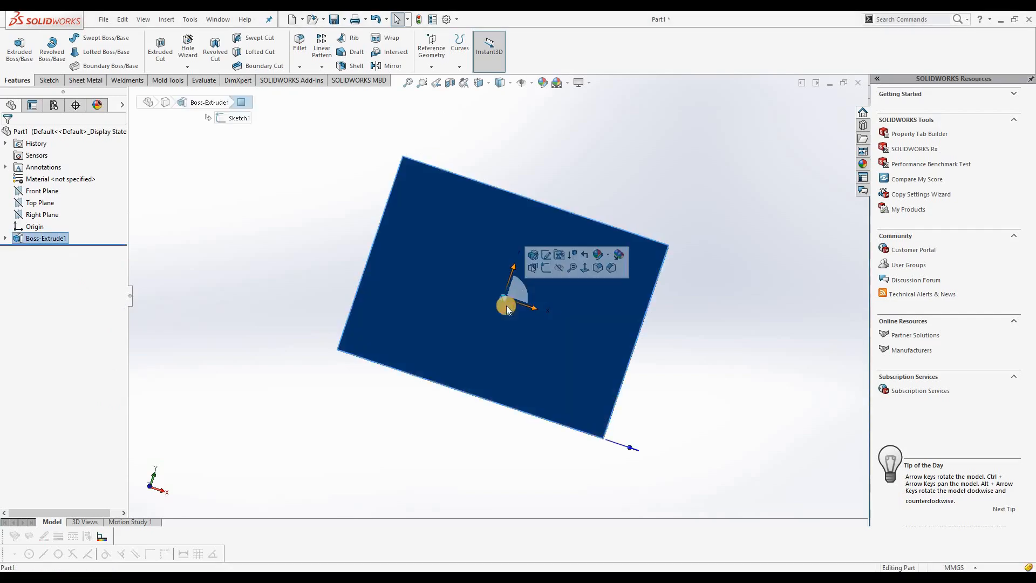
pyautogui.click(546, 271)
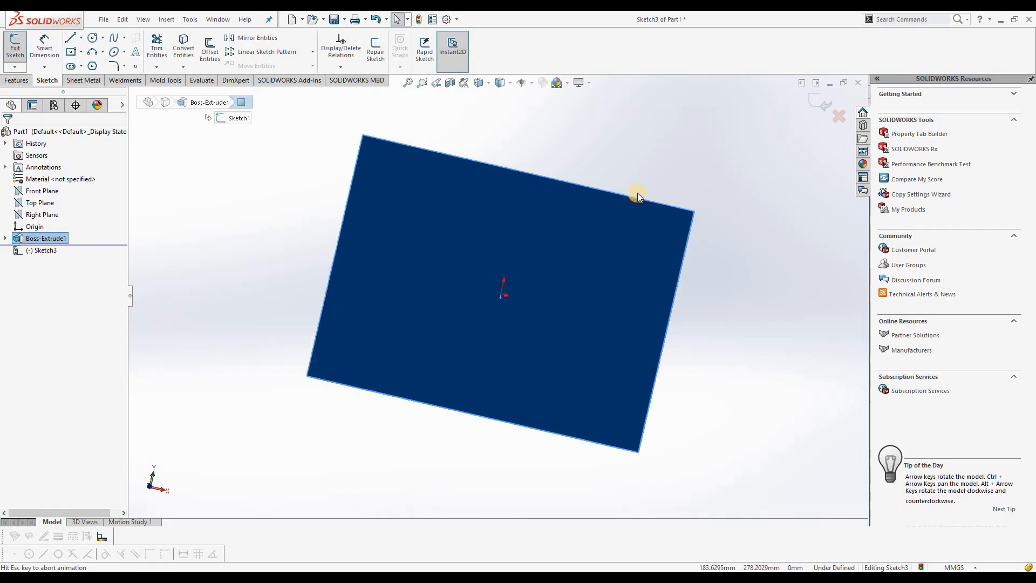
pyautogui.click(92, 37)
pyautogui.click(409, 198)
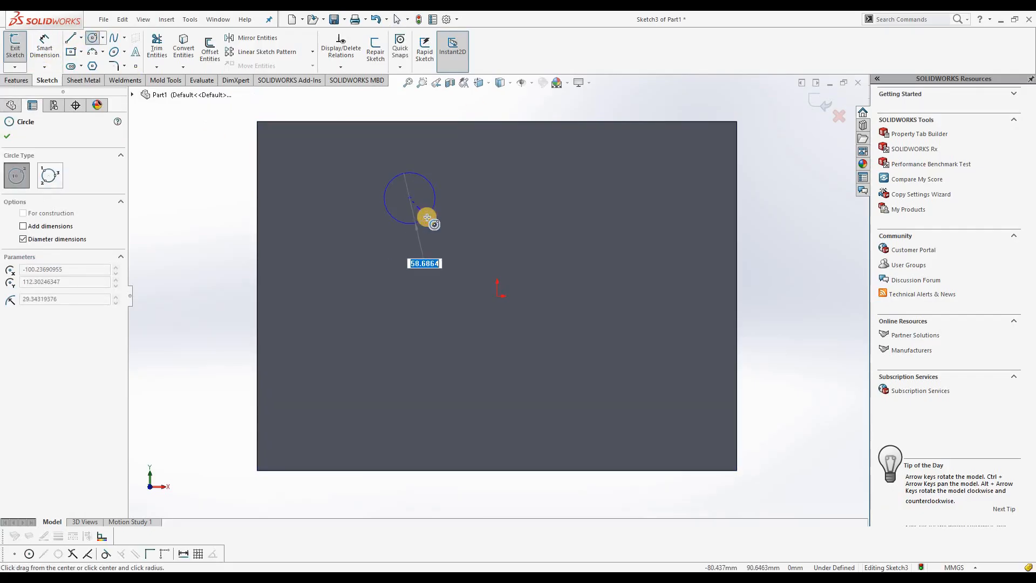
pyautogui.write('25')
pyautogui.press('Return')
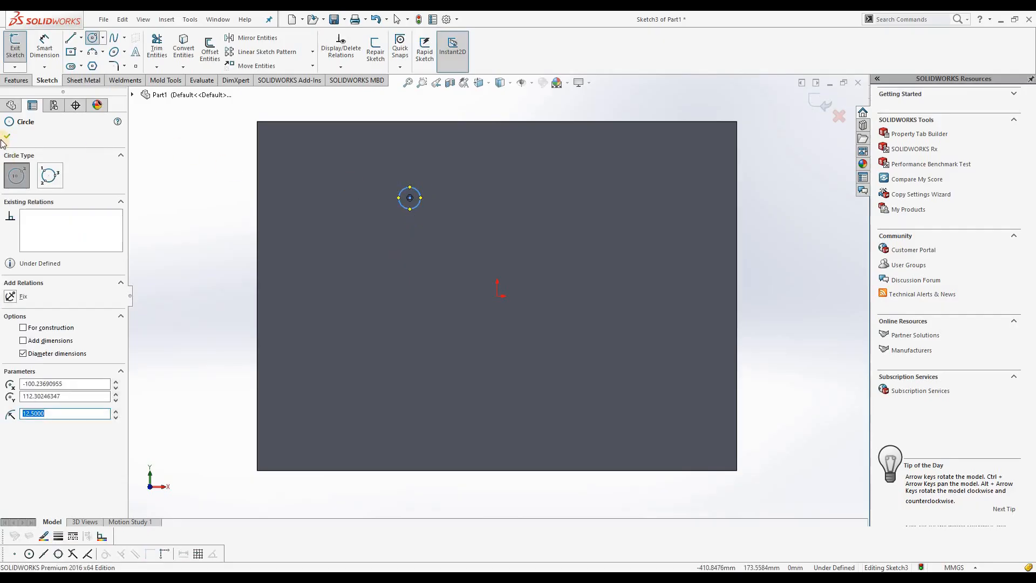
pyautogui.click(5, 137)
# Extrude the 25 mm circle as a blind boss 100 mm deep, merged with the plate
pyautogui.click(16, 80)
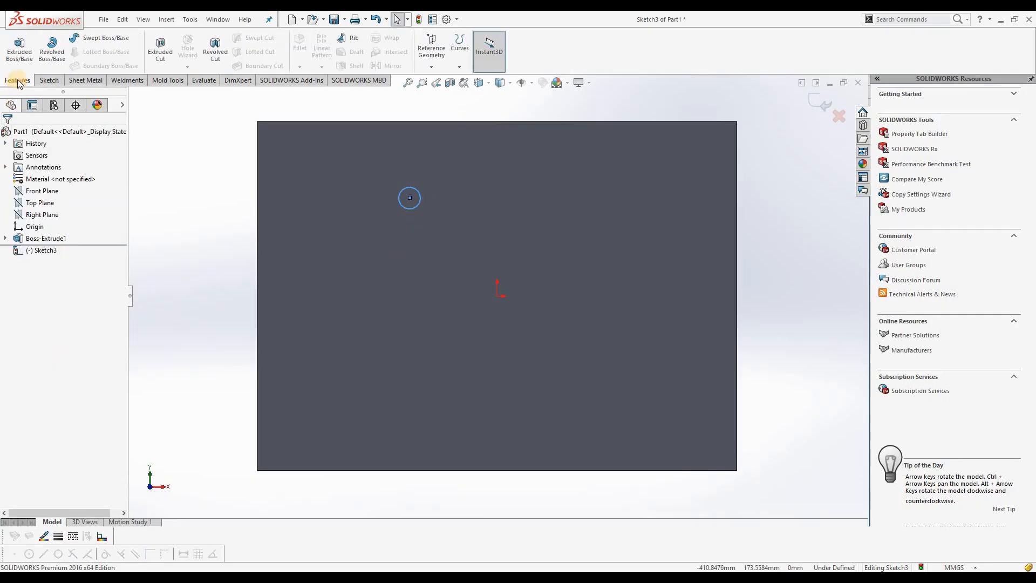
pyautogui.click(19, 52)
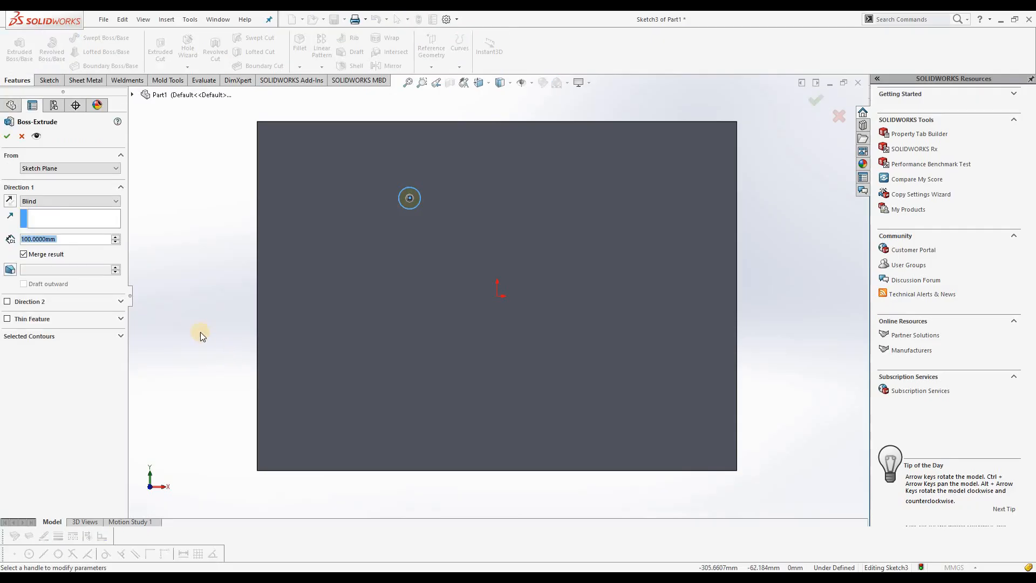
pyautogui.click(7, 136)
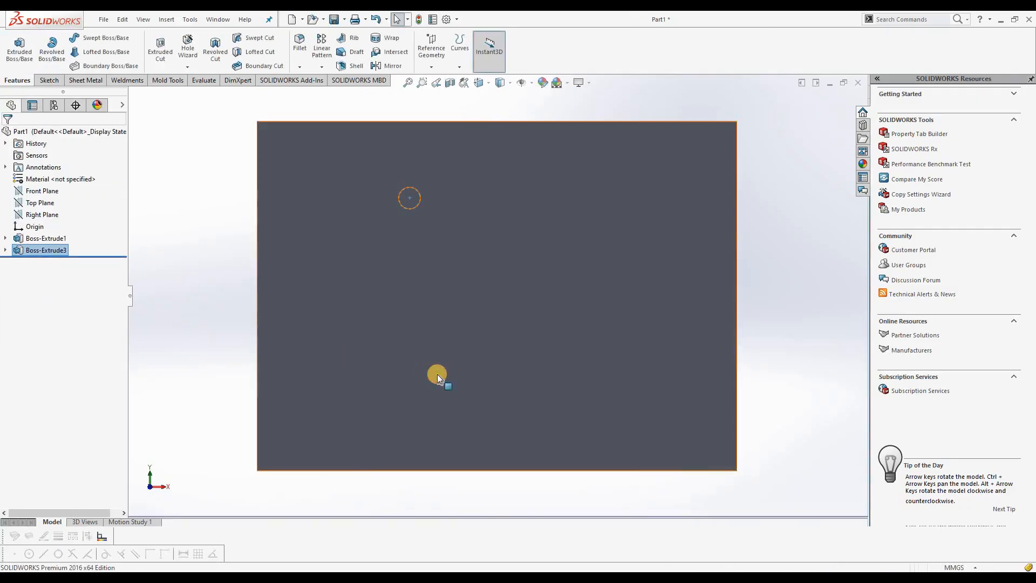
# Sketch a 15 mm diameter circle centred on the origin on the plate's front face
pyautogui.click(458, 362)
pyautogui.click(479, 341)
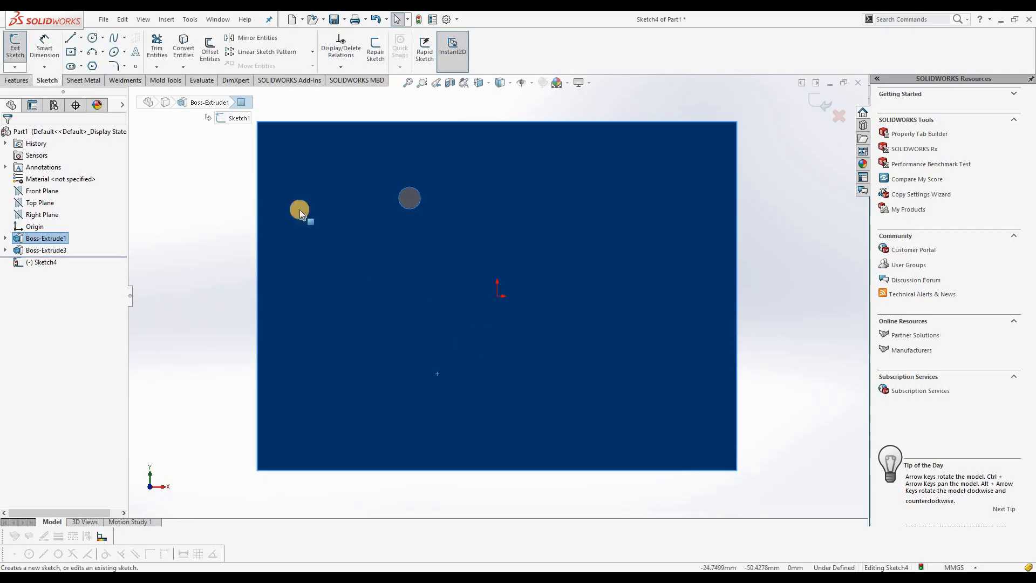
pyautogui.click(92, 37)
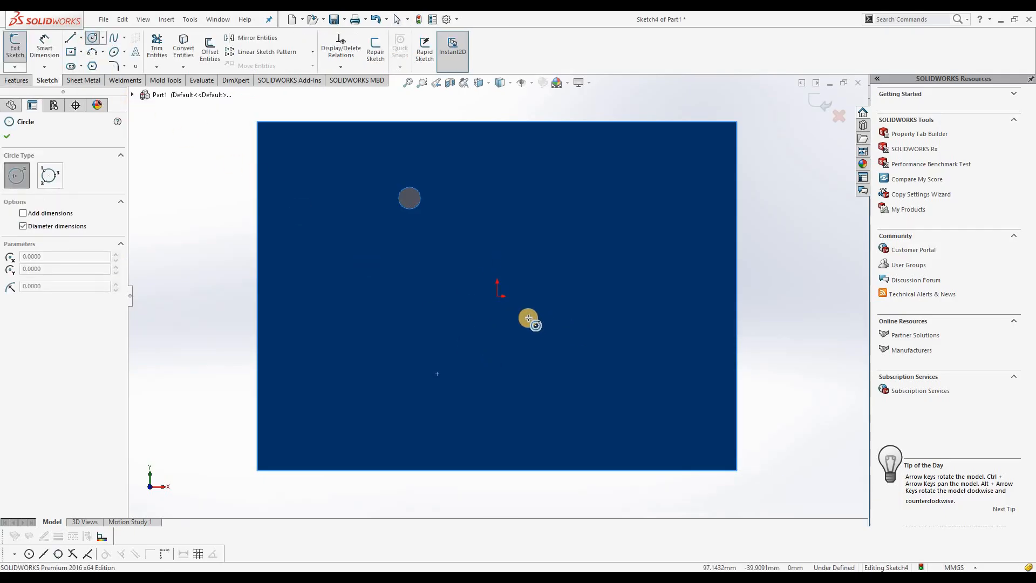
pyautogui.click(500, 299)
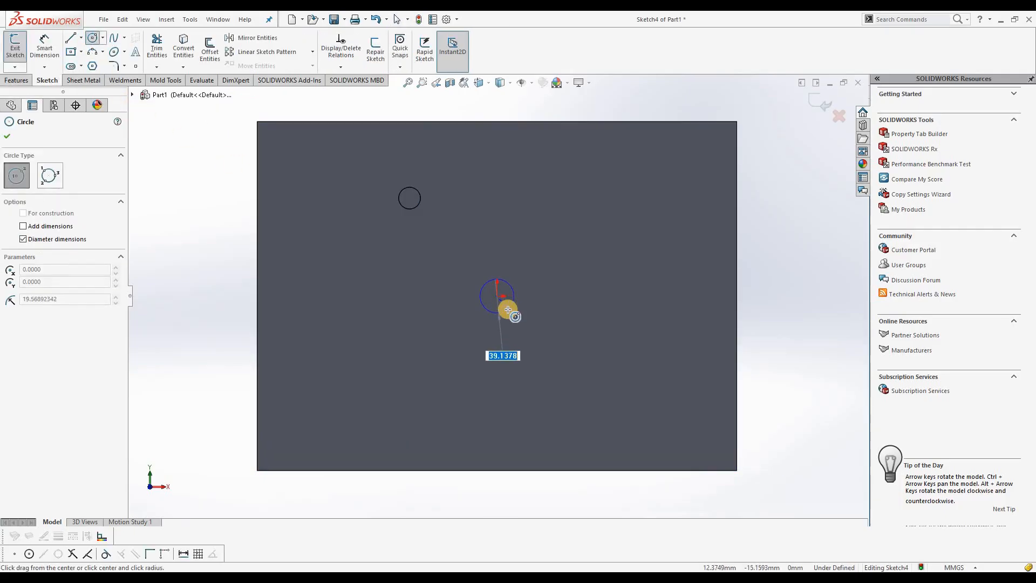
pyautogui.write('15')
pyautogui.press('Return')
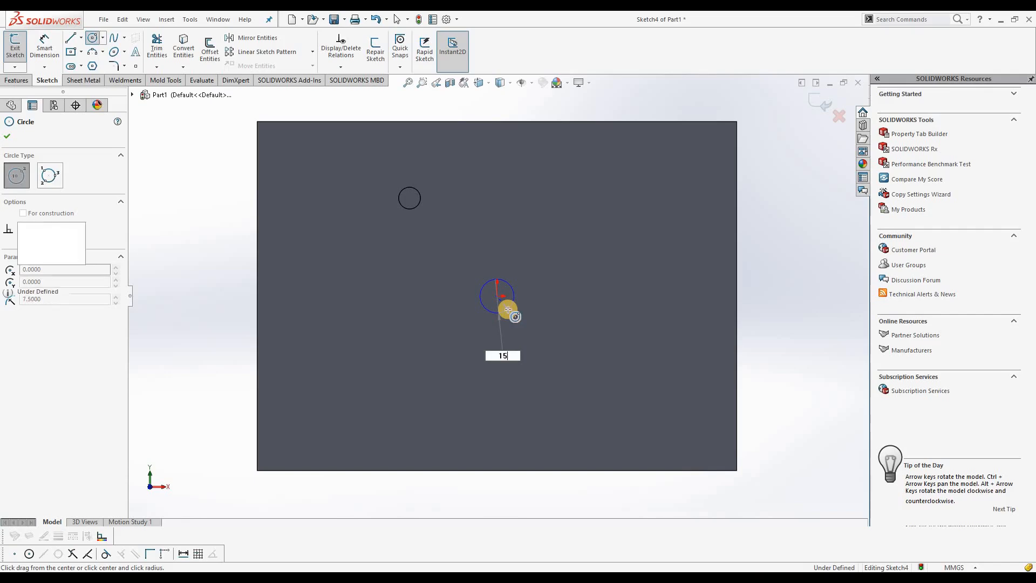
pyautogui.click(7, 136)
# Extrude the 15 mm circle into a central cylindrical boss, accepting the preset extrusion settings
pyautogui.click(16, 80)
pyautogui.click(20, 54)
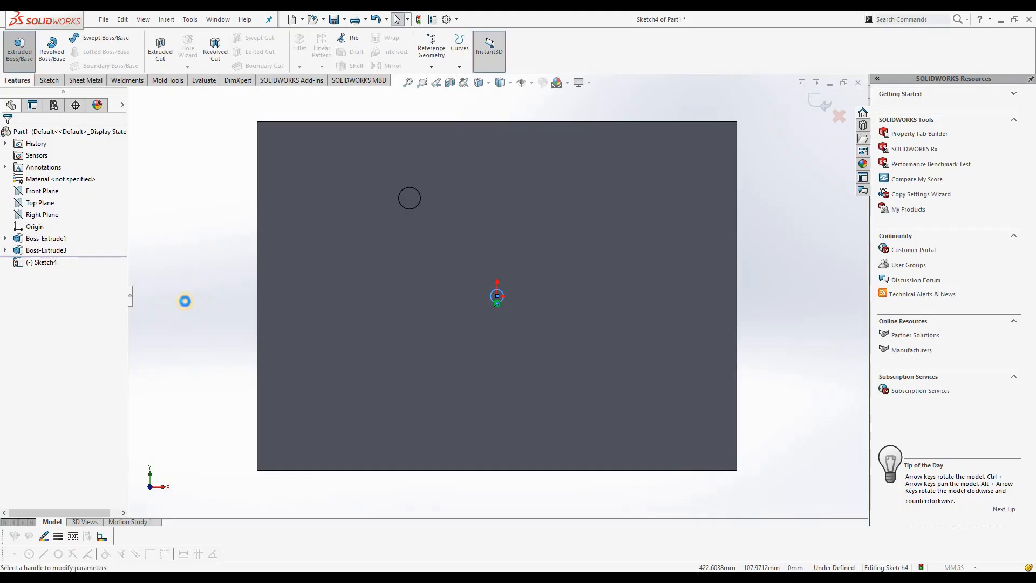
pyautogui.click(7, 137)
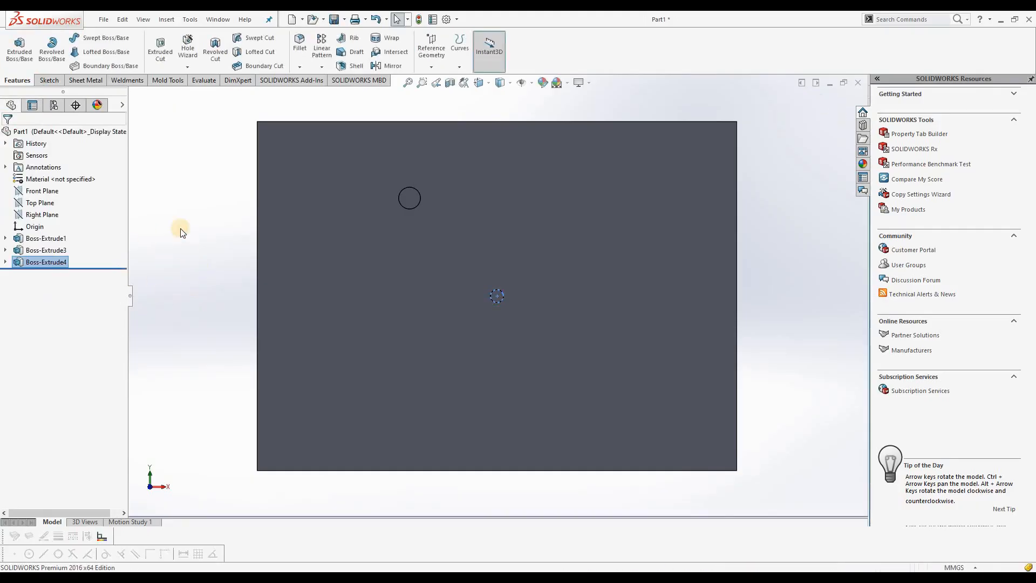
# Start a circular pattern of the off-centre 25 mm cylinder, using the central cylinder's circular edge as the rotation axis
pyautogui.click(326, 67)
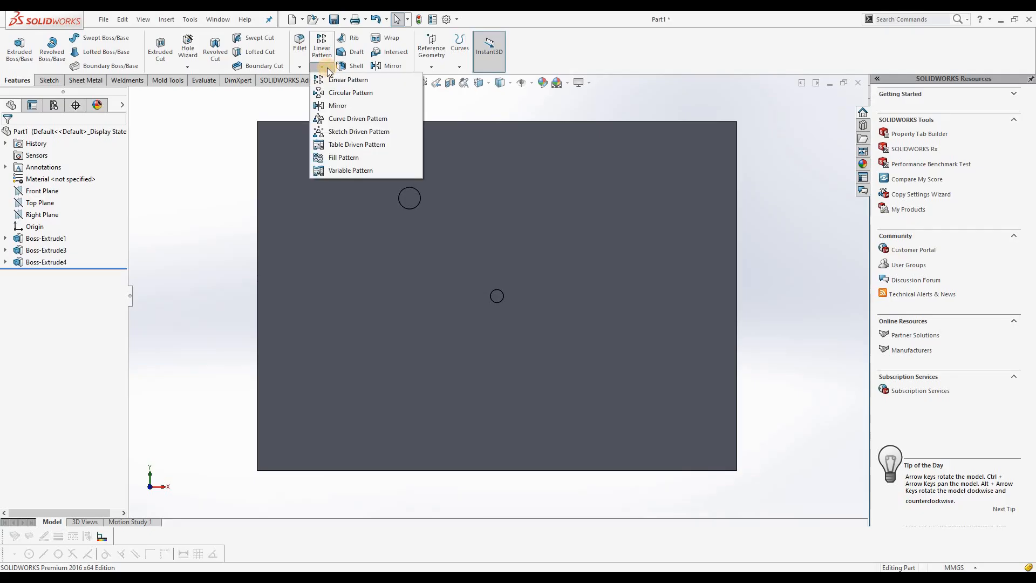
pyautogui.click(340, 94)
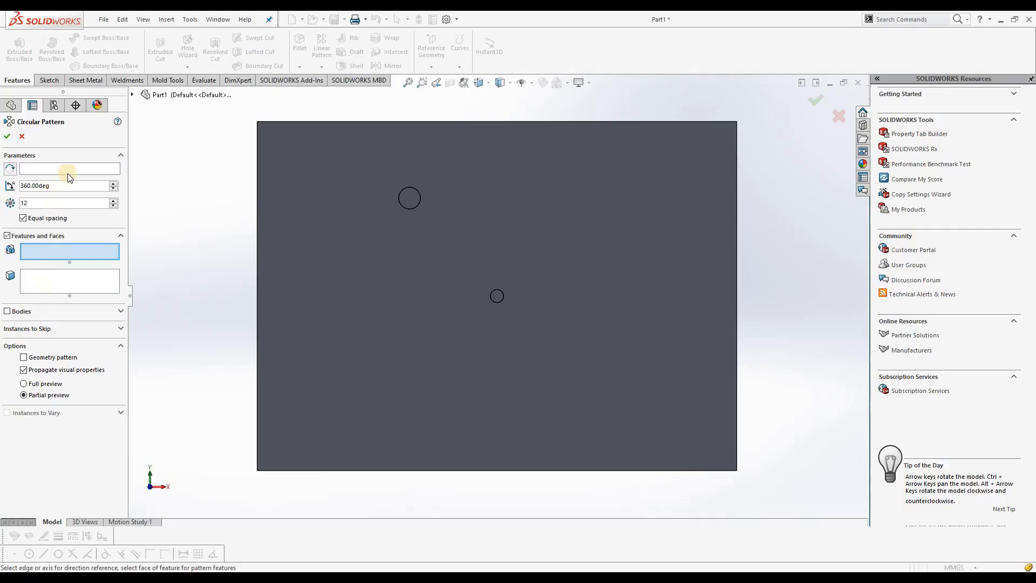
pyautogui.moveTo(166, 268); pyautogui.dragTo(180, 184, button='middle')
pyautogui.click(133, 95)
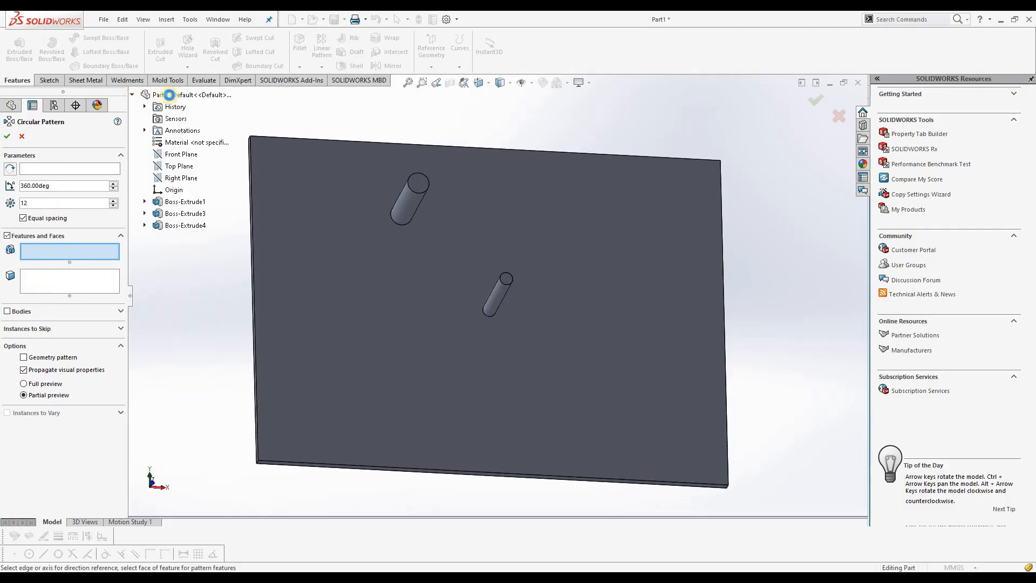
pyautogui.click(173, 215)
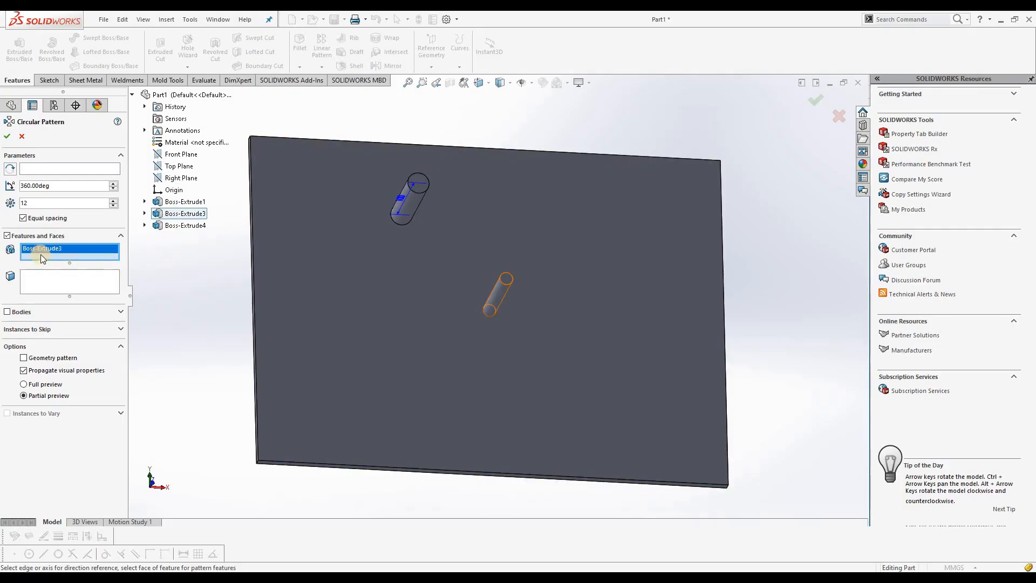
pyautogui.click(75, 168)
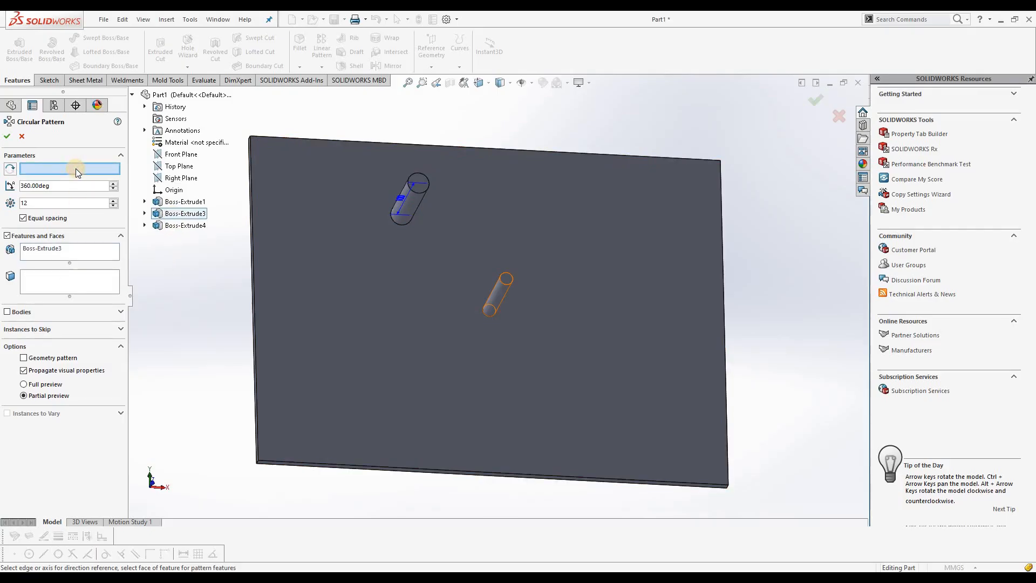
pyautogui.click(502, 283)
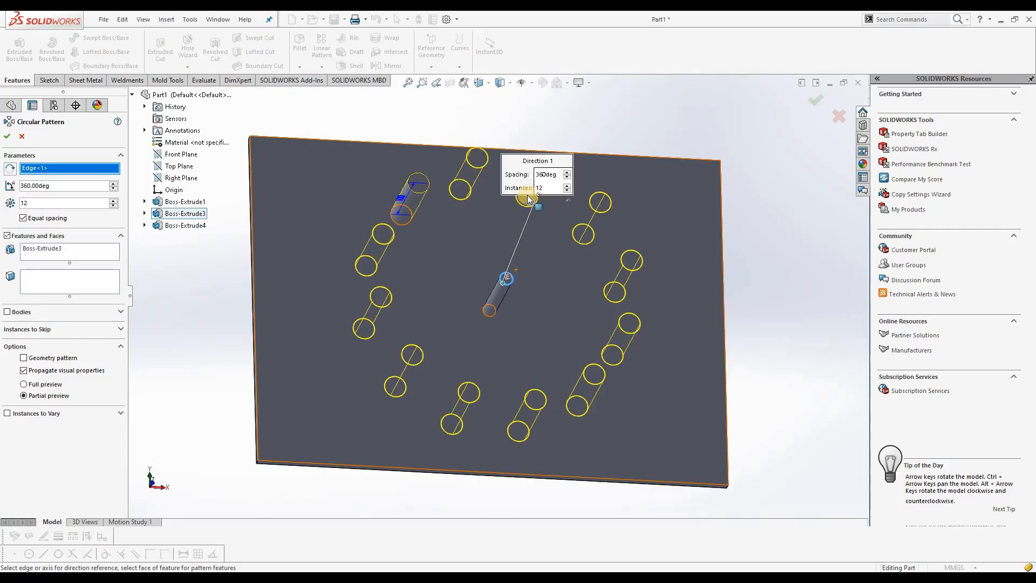
# Set the circular pattern to 8 instances, turn off equal spacing, and set the angle between instances to 30 degrees
pyautogui.moveTo(41, 203); pyautogui.dragTo(25, 203)
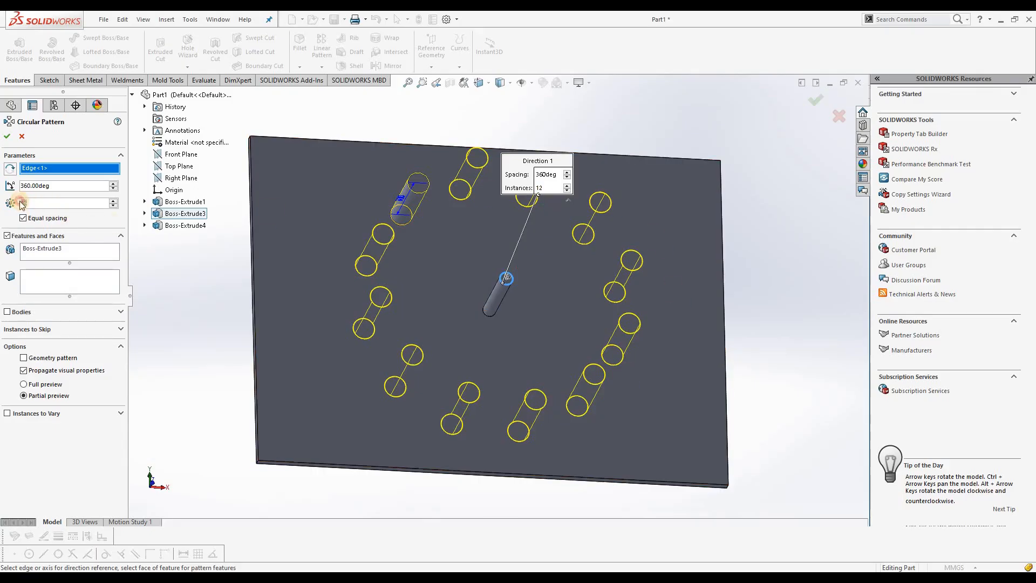
pyautogui.write('8')
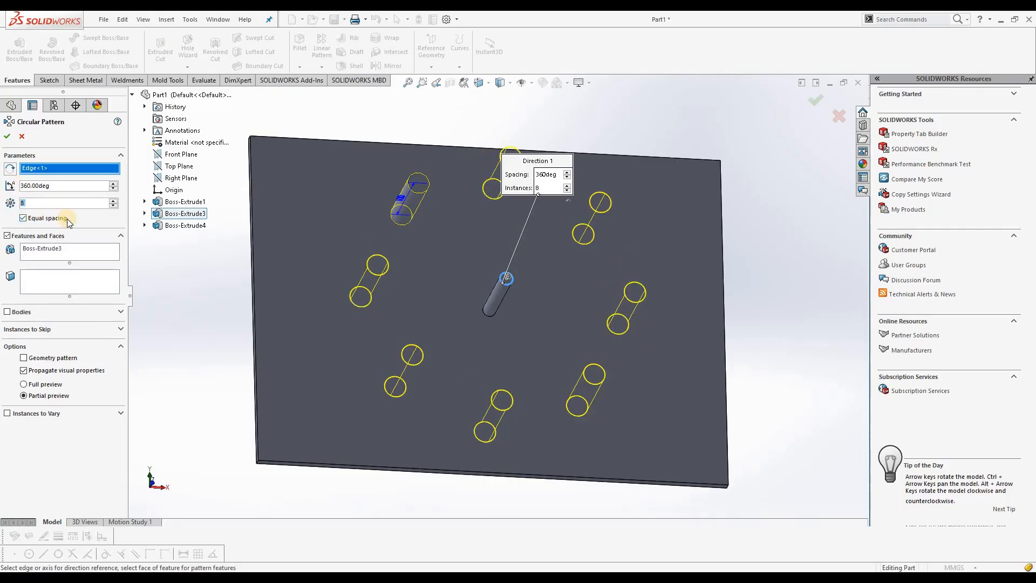
pyautogui.click(23, 219)
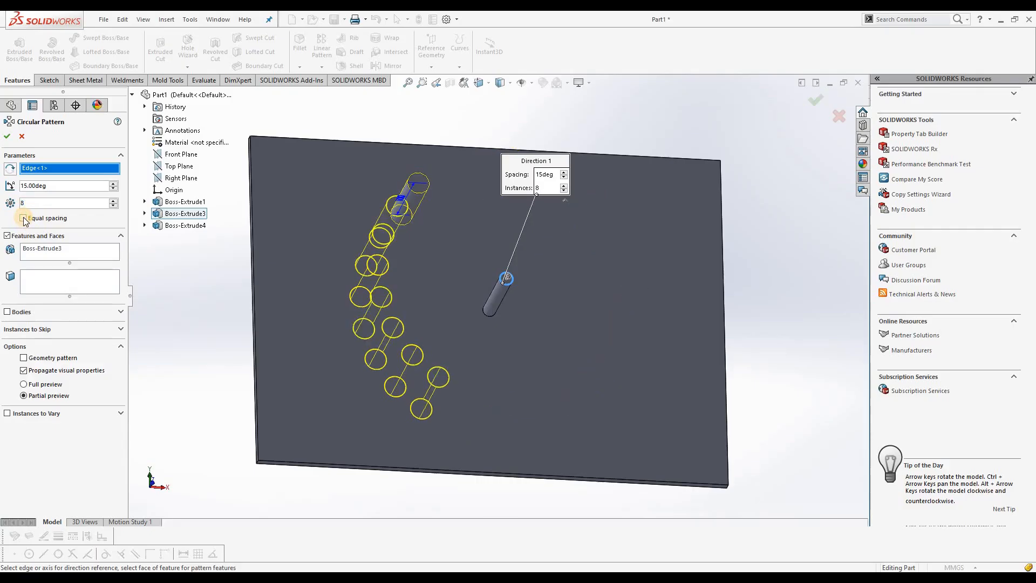
pyautogui.doubleClick(24, 188)
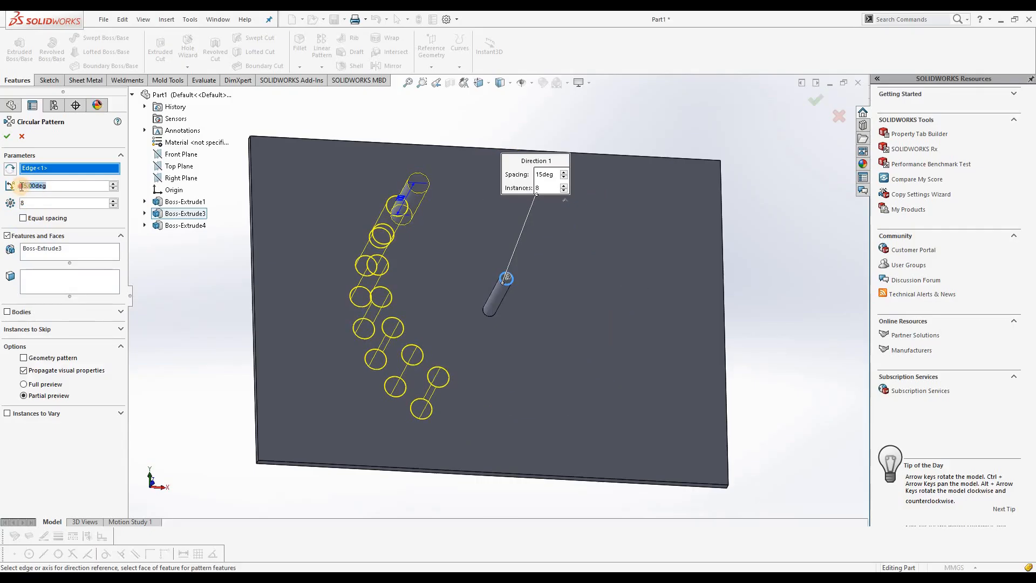
pyautogui.write('30')
pyautogui.press('Return')
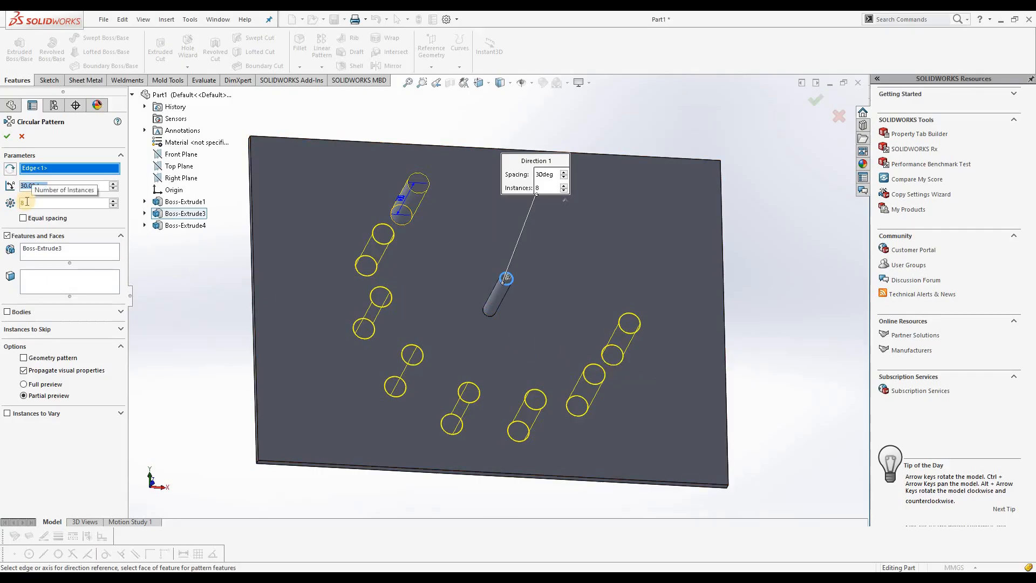
# Set the circular pattern to 10 instances with a 45-degree angle between them
pyautogui.moveTo(31, 203); pyautogui.dragTo(22, 204)
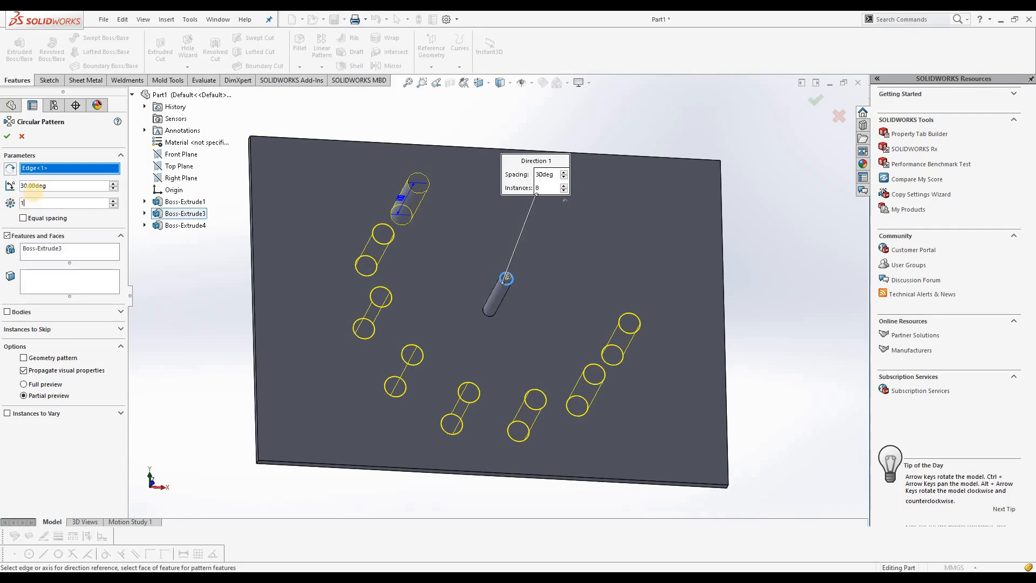
pyautogui.write('10')
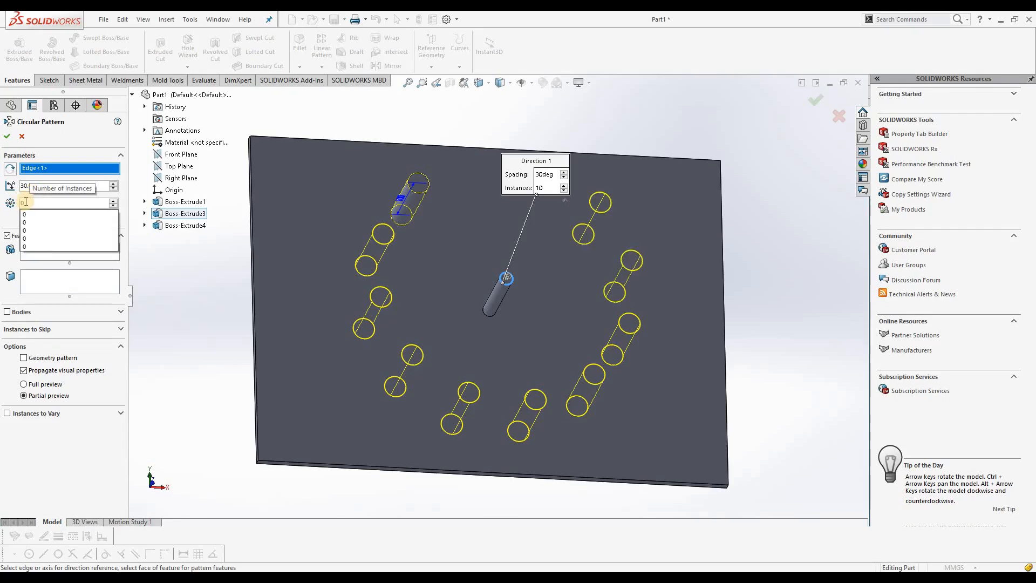
pyautogui.click(20, 202)
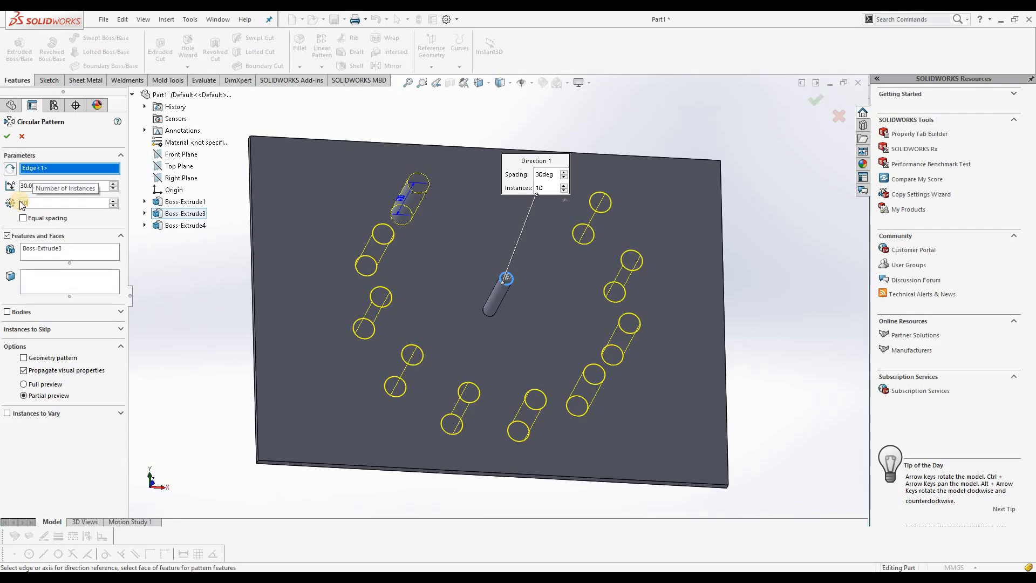
pyautogui.doubleClick(32, 183)
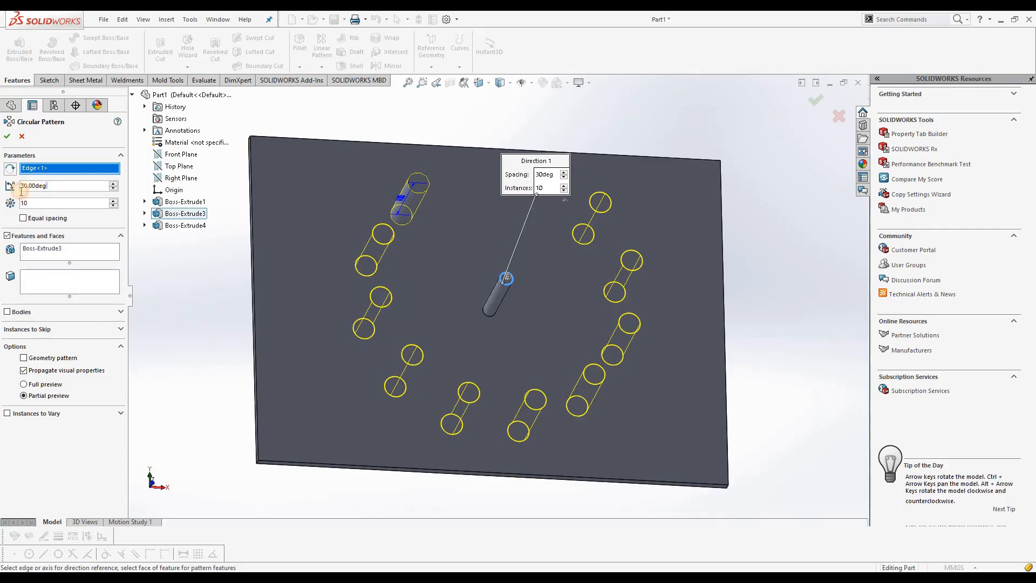
pyautogui.write('45')
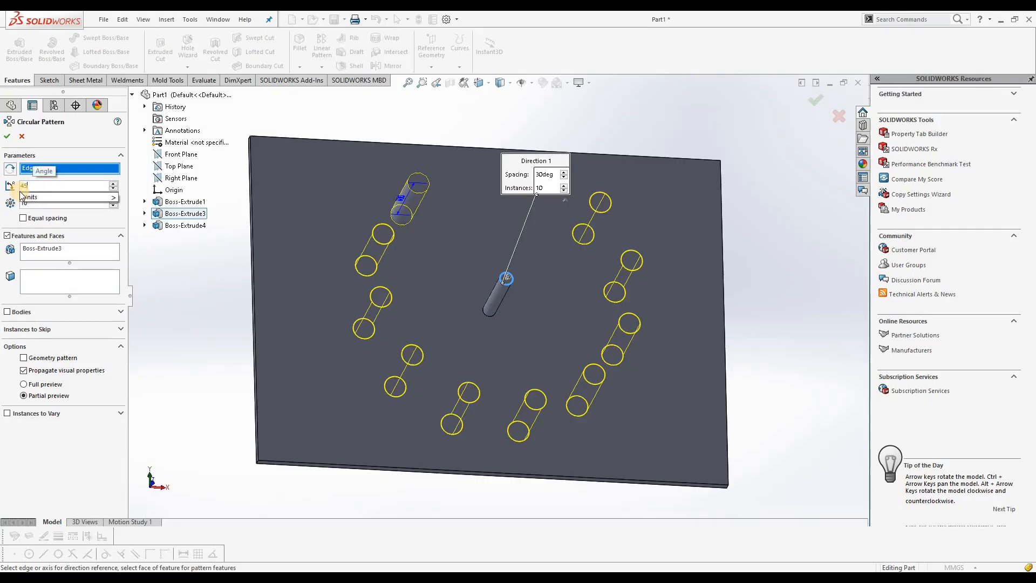
pyautogui.press('Return')
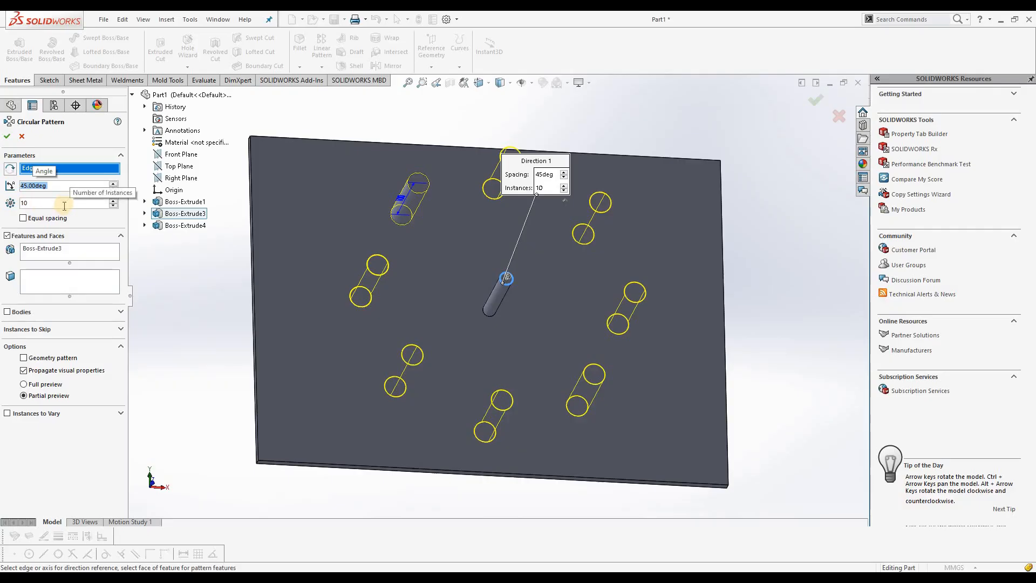
# Turn on equal spacing over 360 degrees, skip instance 5 near the plate's lower edge, and complete the circular pattern
pyautogui.click(24, 218)
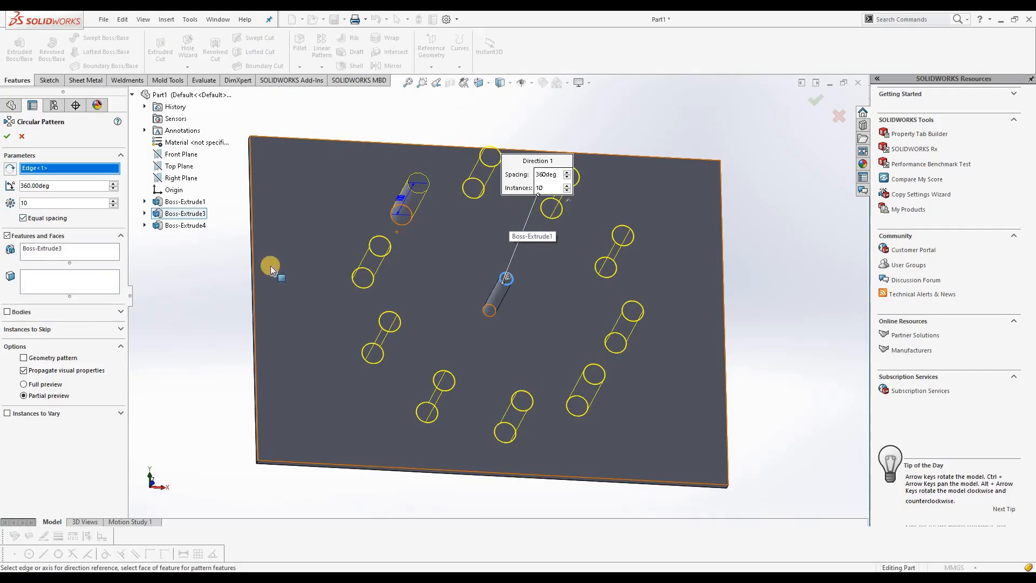
pyautogui.click(120, 329)
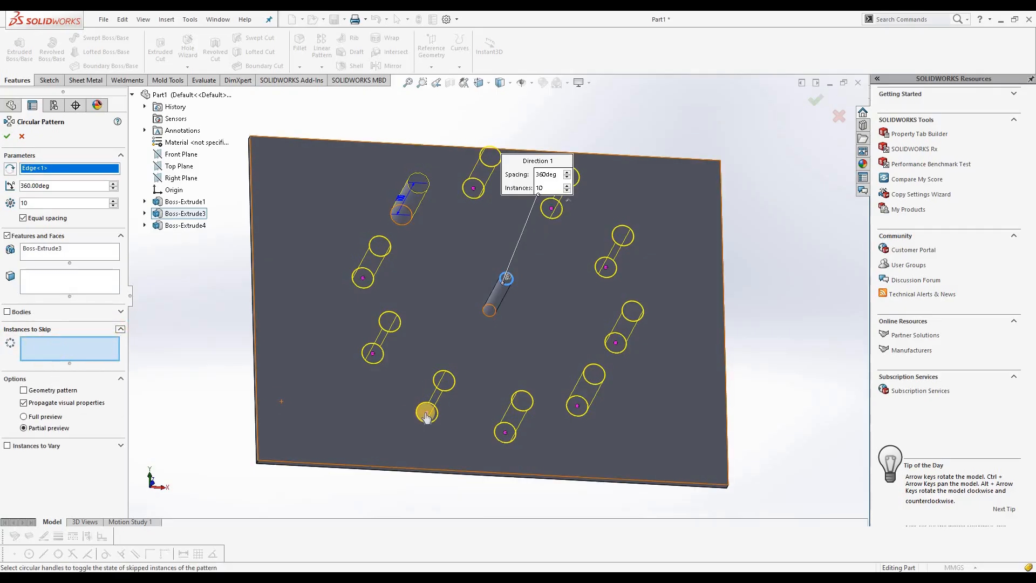
pyautogui.click(120, 312)
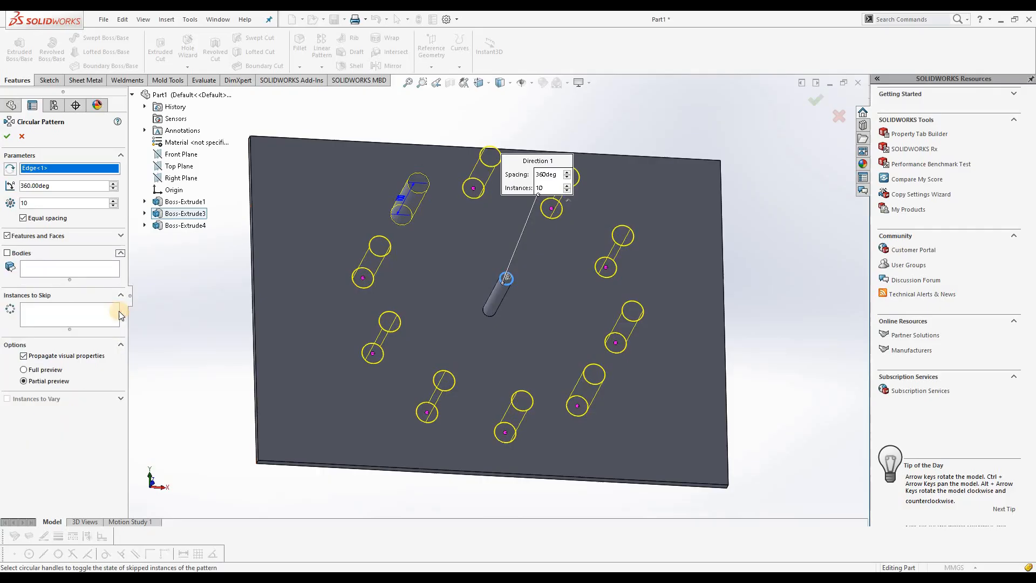
pyautogui.click(121, 253)
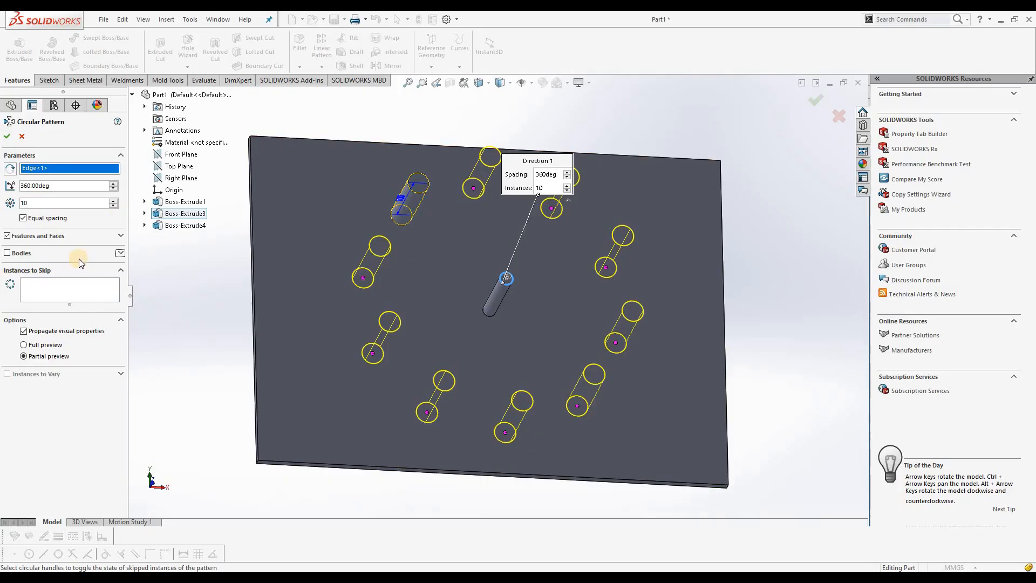
pyautogui.click(69, 295)
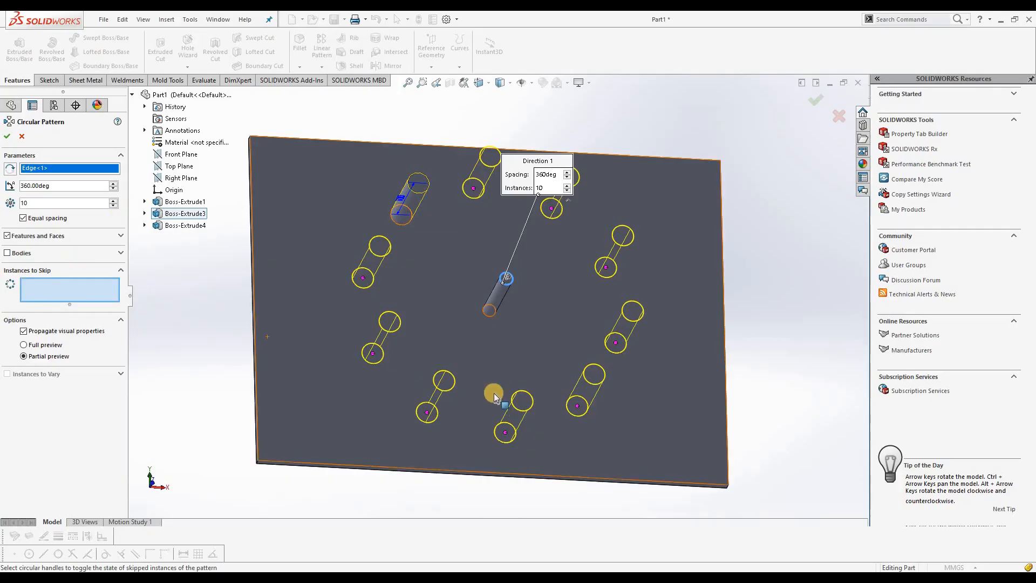
pyautogui.click(506, 431)
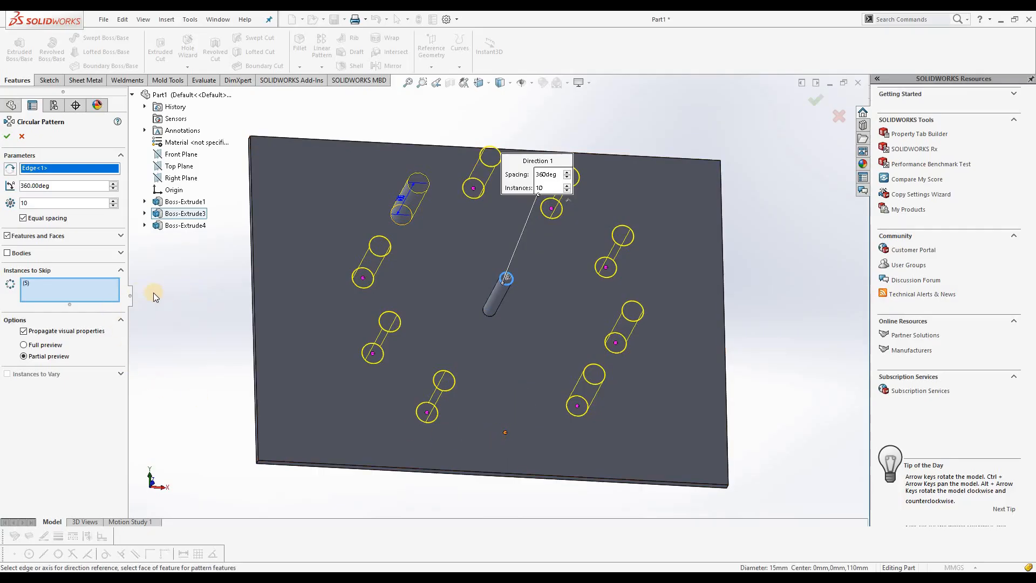
pyautogui.click(7, 135)
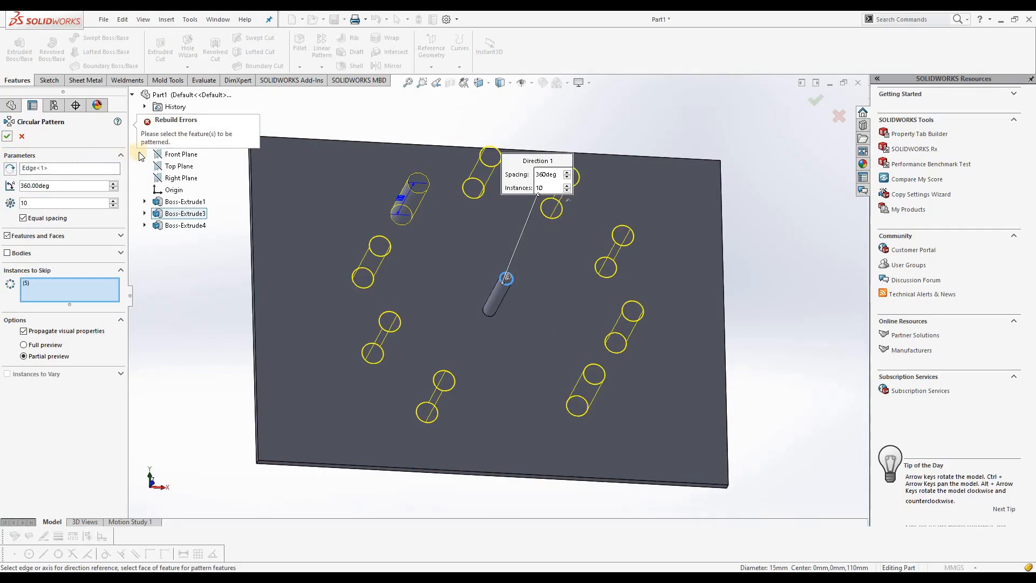
pyautogui.click(111, 236)
pyautogui.click(7, 136)
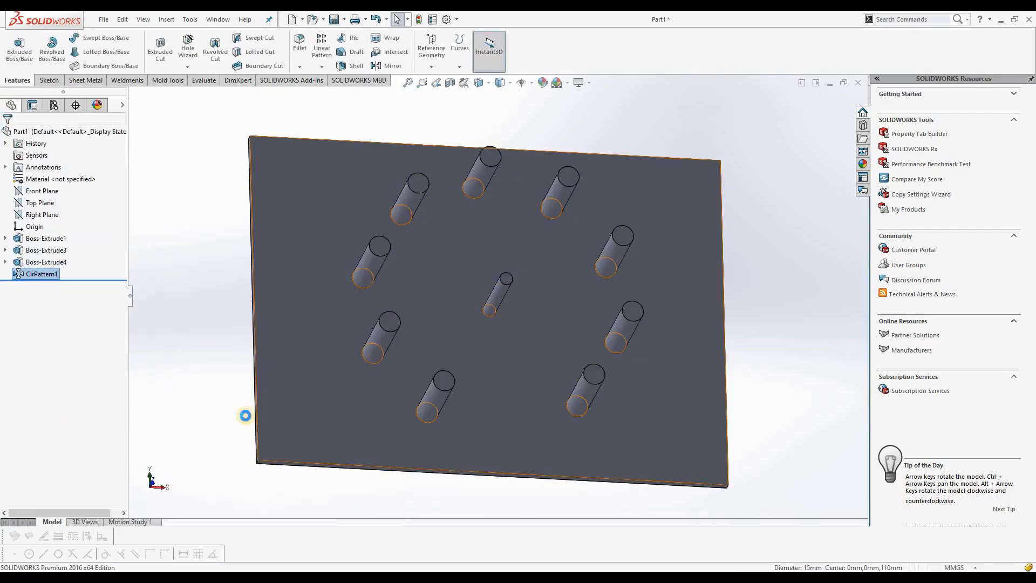
# Start a Mirror feature using the plate's front face as the mirror face
pyautogui.moveTo(493, 315); pyautogui.dragTo(457, 275, button='middle')
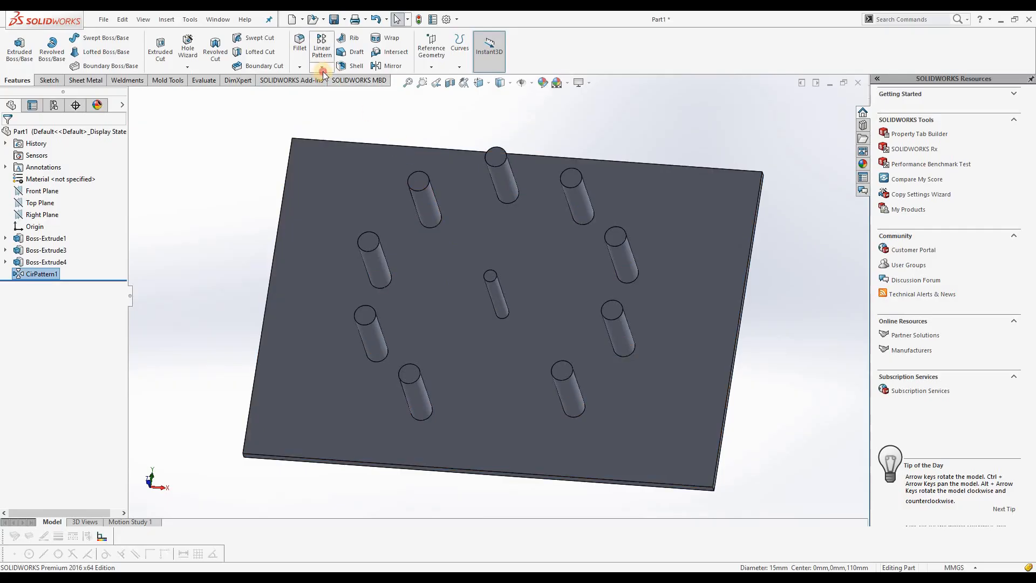
pyautogui.click(321, 67)
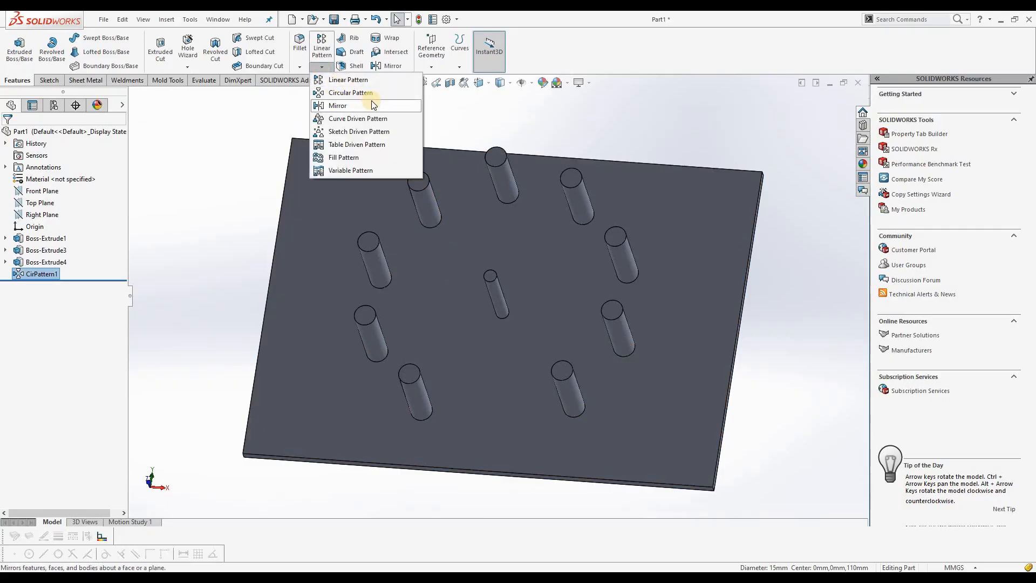
pyautogui.click(392, 67)
pyautogui.moveTo(354, 172); pyautogui.dragTo(286, 299, button='middle')
pyautogui.scroll(-3, 607, 232)
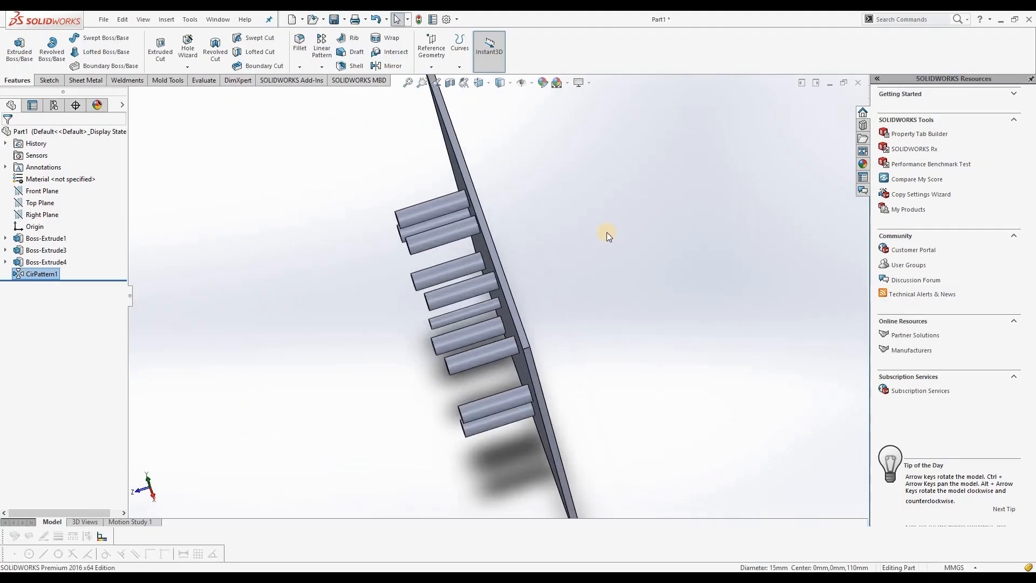
pyautogui.click(321, 67)
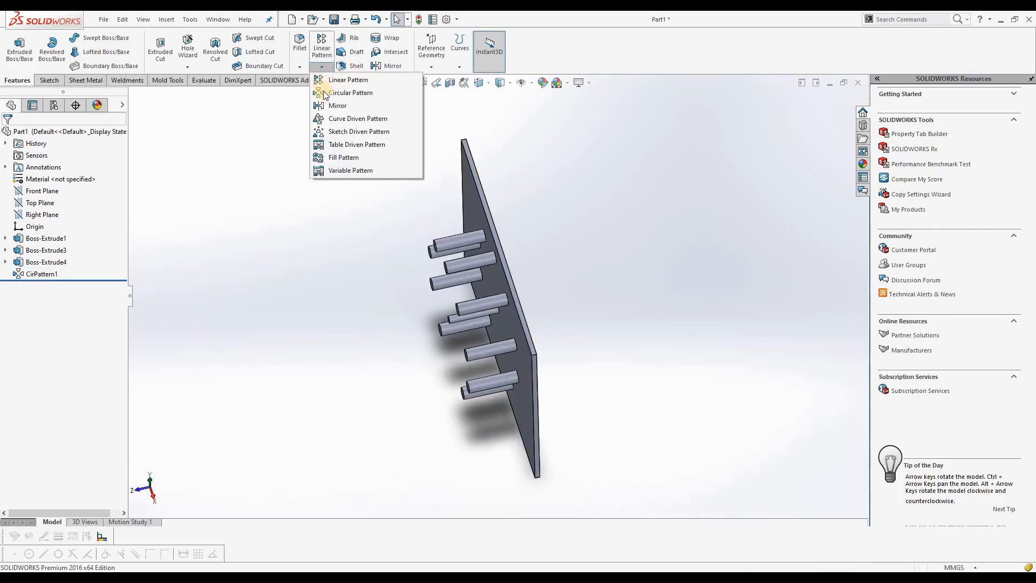
pyautogui.click(337, 106)
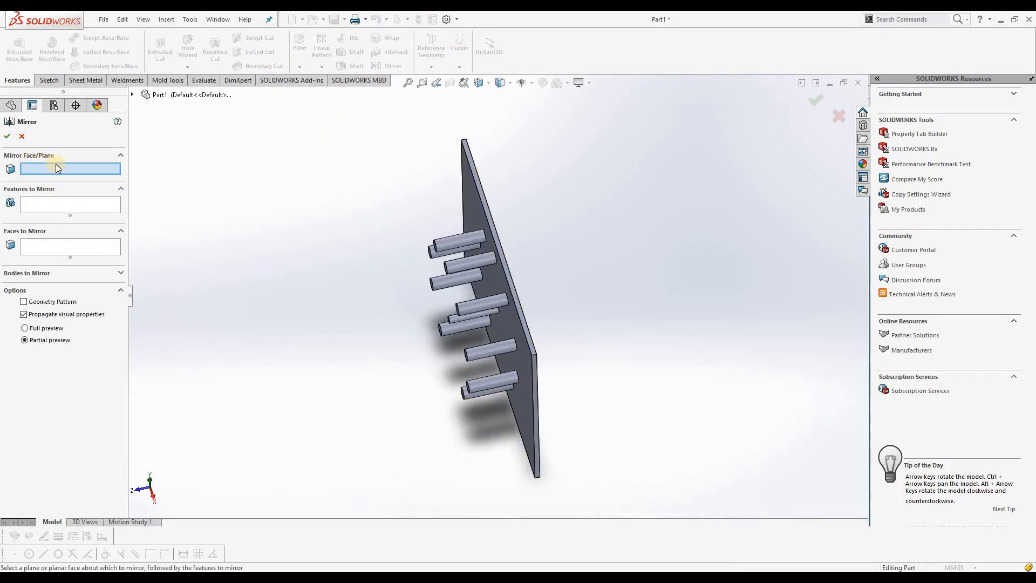
pyautogui.click(513, 325)
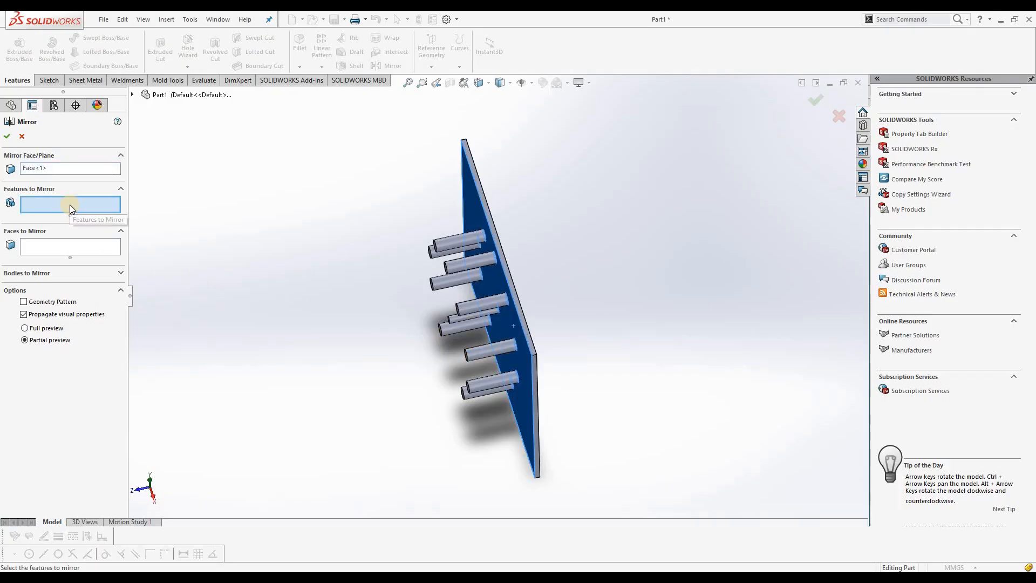
# Choose the circular pattern and the central cylinder as the features to mirror, and complete the mirror
pyautogui.click(133, 95)
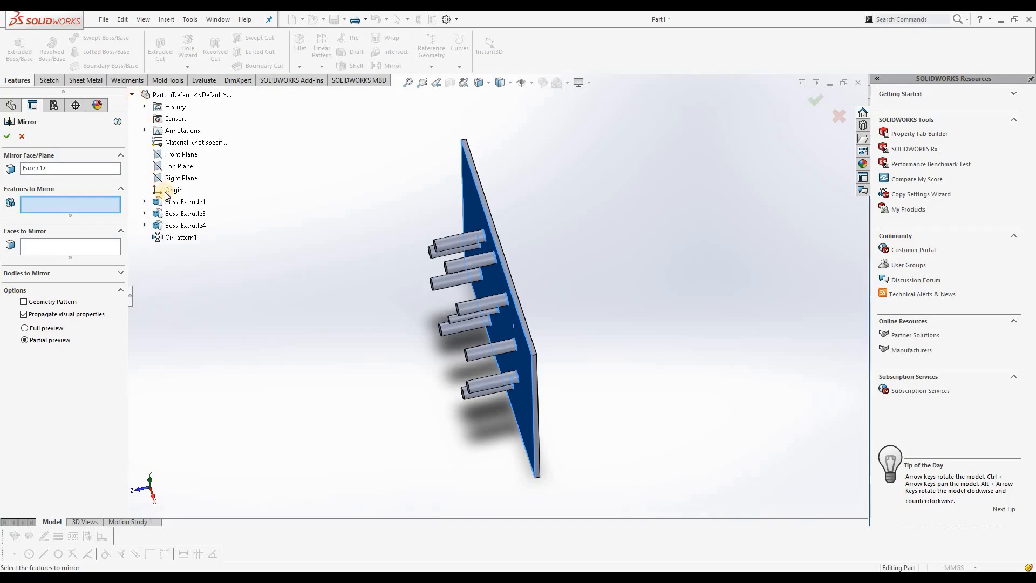
pyautogui.click(174, 237)
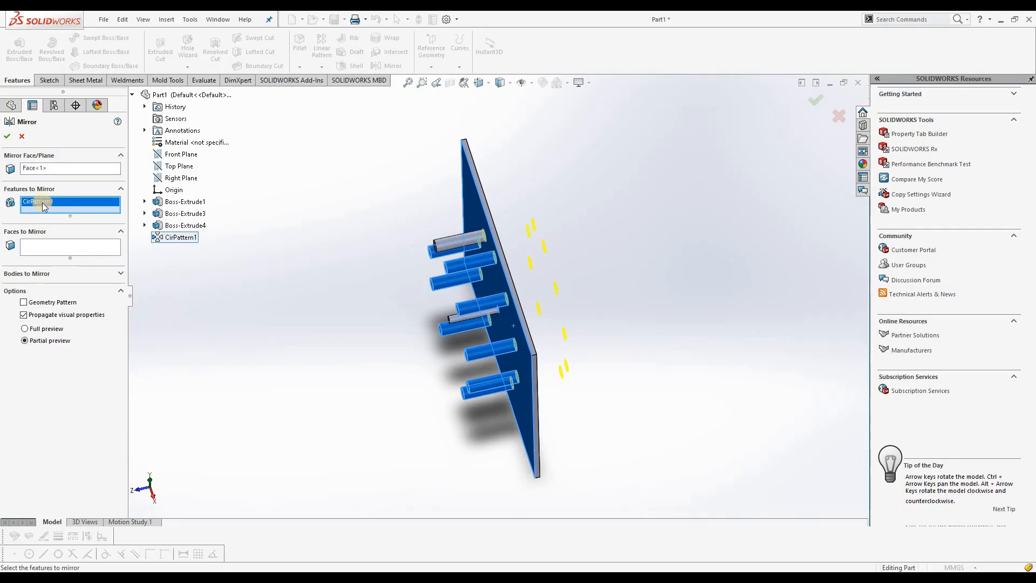
pyautogui.click(173, 230)
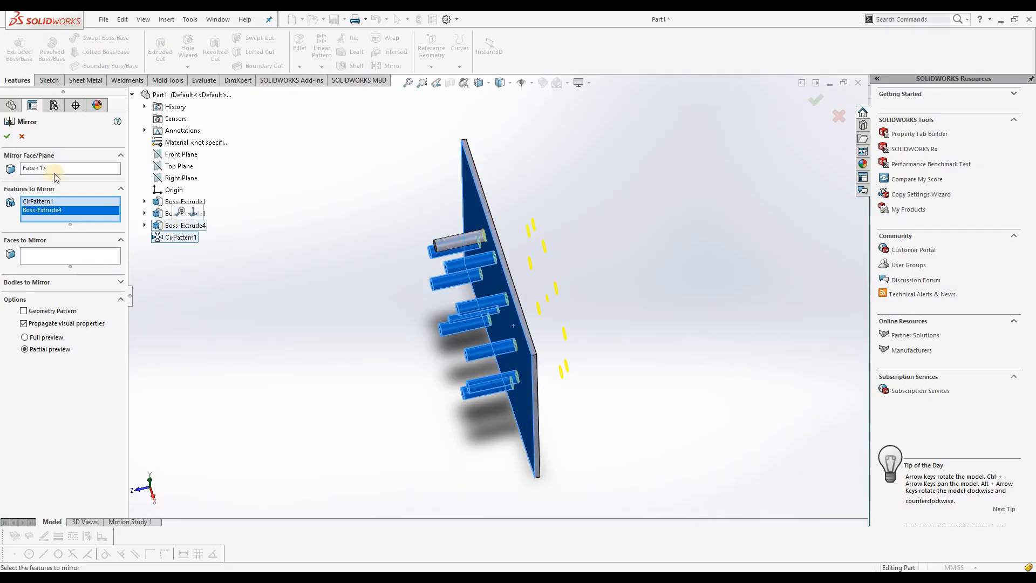
pyautogui.click(7, 136)
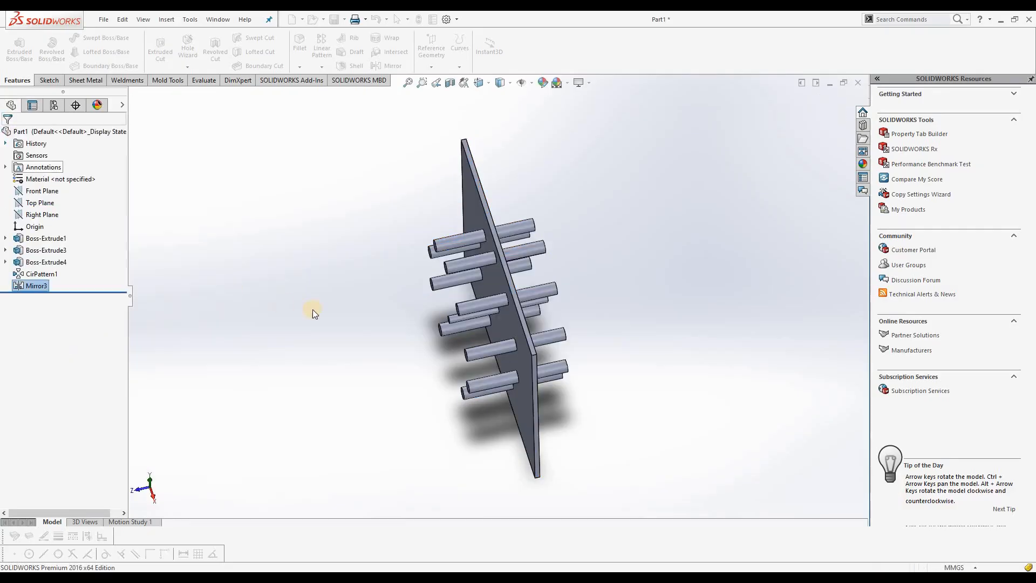
pyautogui.moveTo(370, 301); pyautogui.dragTo(301, 360, button='middle')
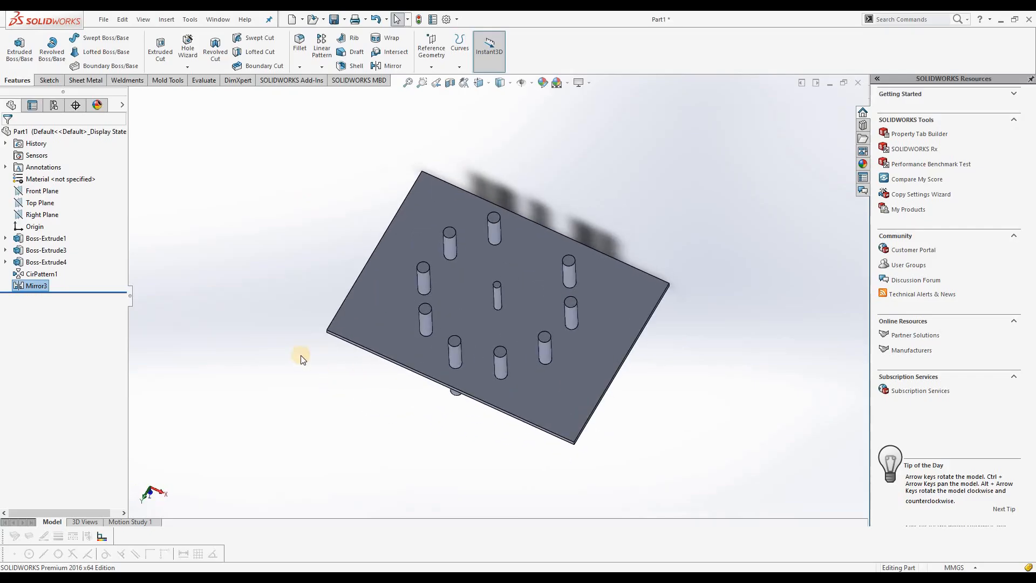
# Undo the mirror, the circular pattern and both cylinders with their circles until only the plate remains, and exit the sketch
pyautogui.hotkey('ctrl', 'z')
pyautogui.hotkey('ctrl', 'z')
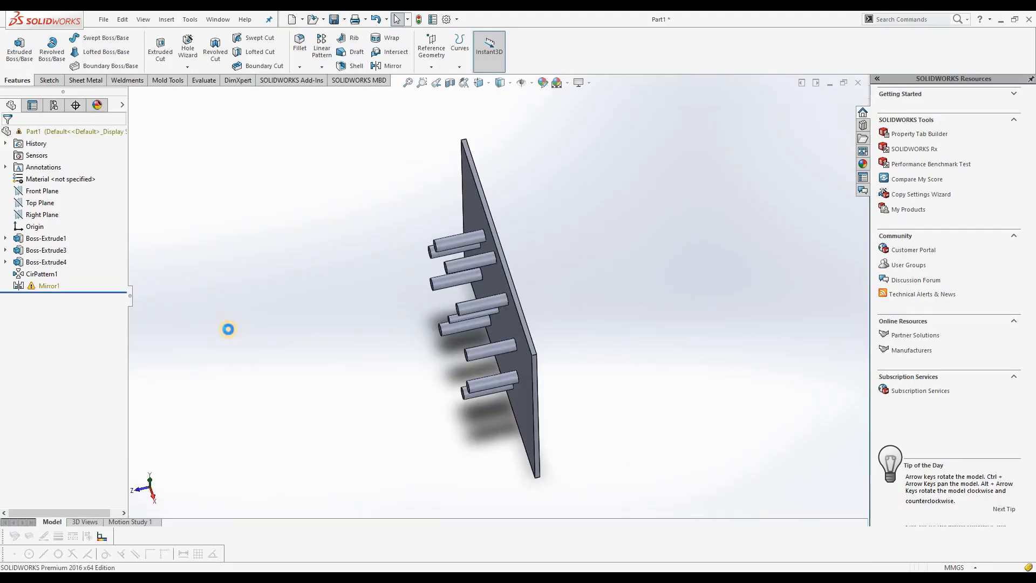
pyautogui.hotkey('ctrl', 'z')
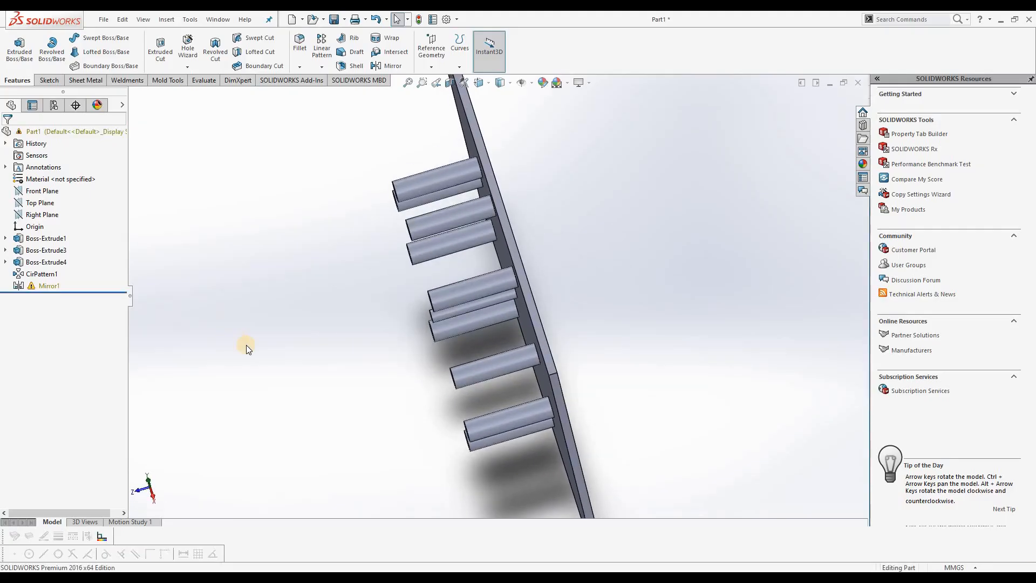
pyautogui.hotkey('ctrl', 'z')
pyautogui.hotkey('ctrl', 'z')
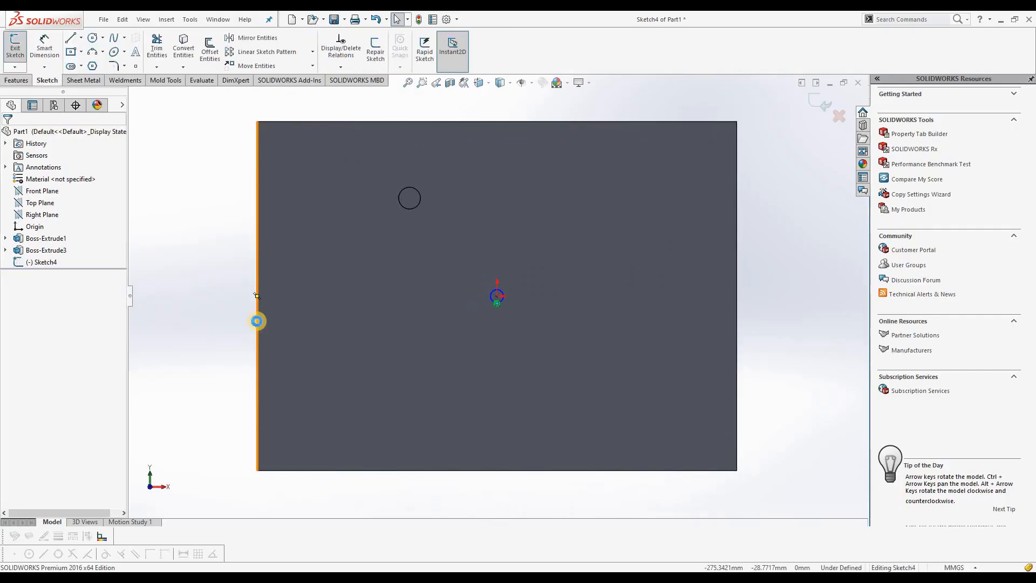
pyautogui.hotkey('ctrl', 'z')
pyautogui.hotkey('ctrl', 'z')
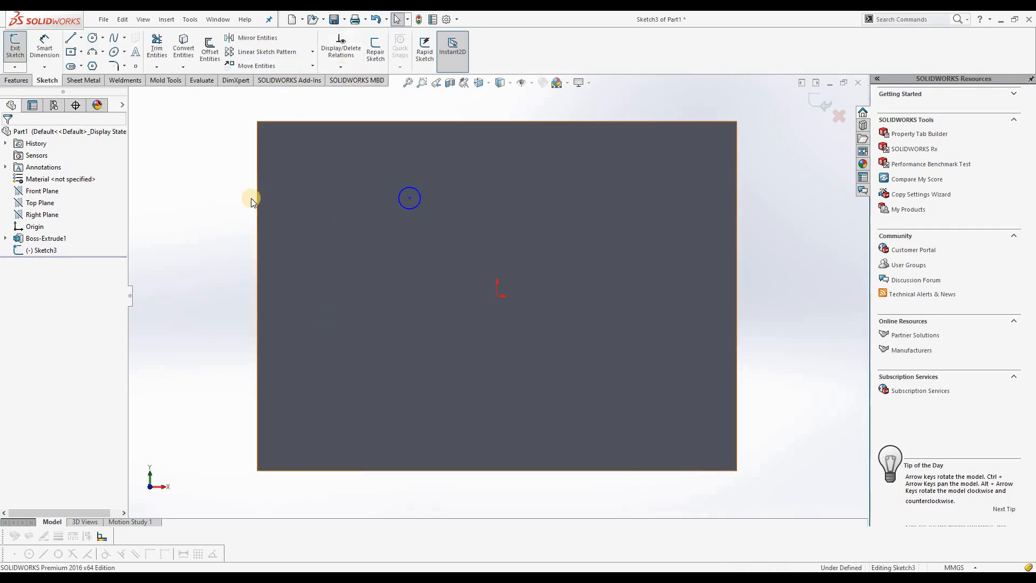
pyautogui.hotkey('ctrl', 'z')
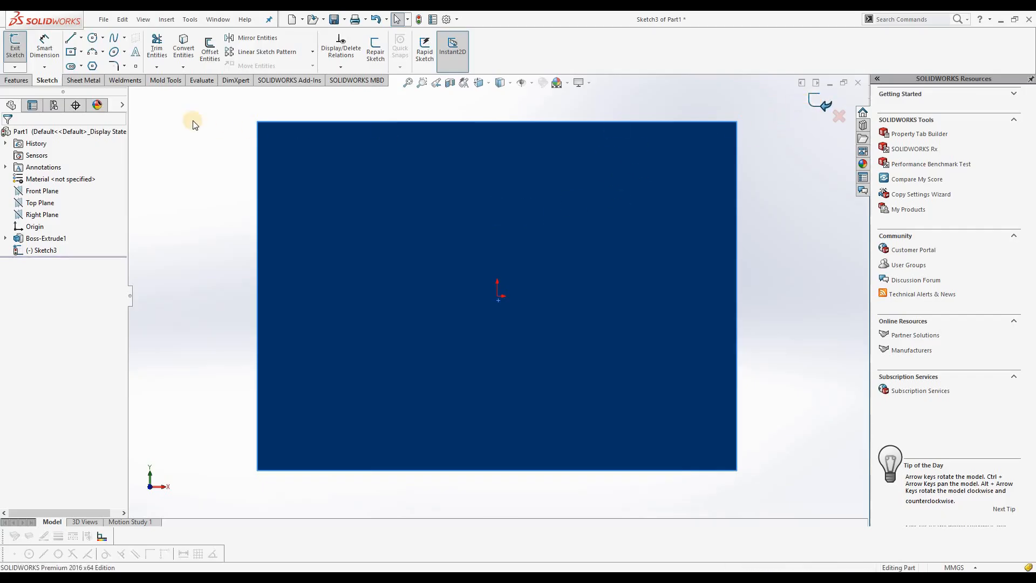
pyautogui.click(15, 50)
# Start a new sketch on the plate's front face
pyautogui.click(322, 66)
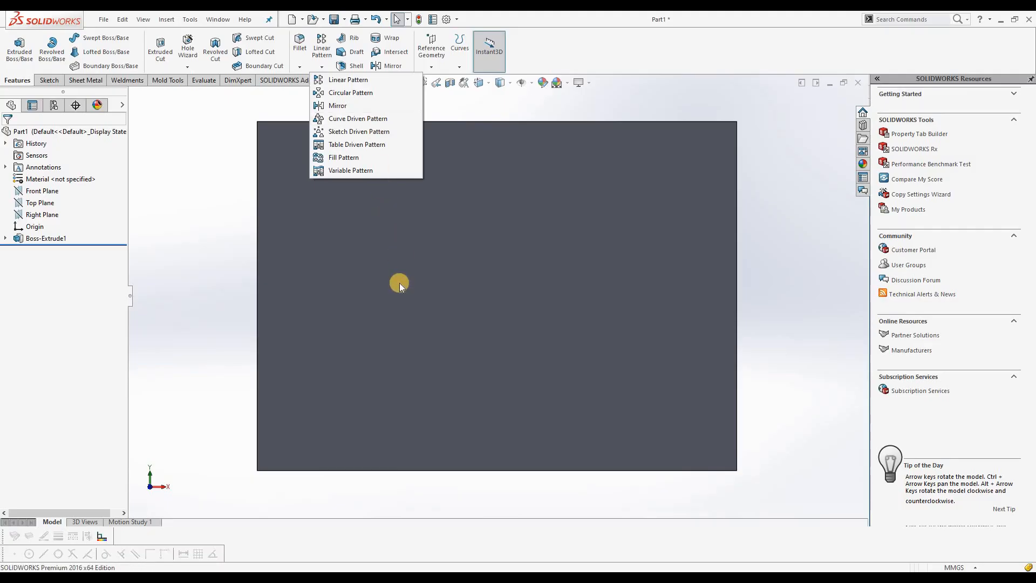
pyautogui.click(387, 340)
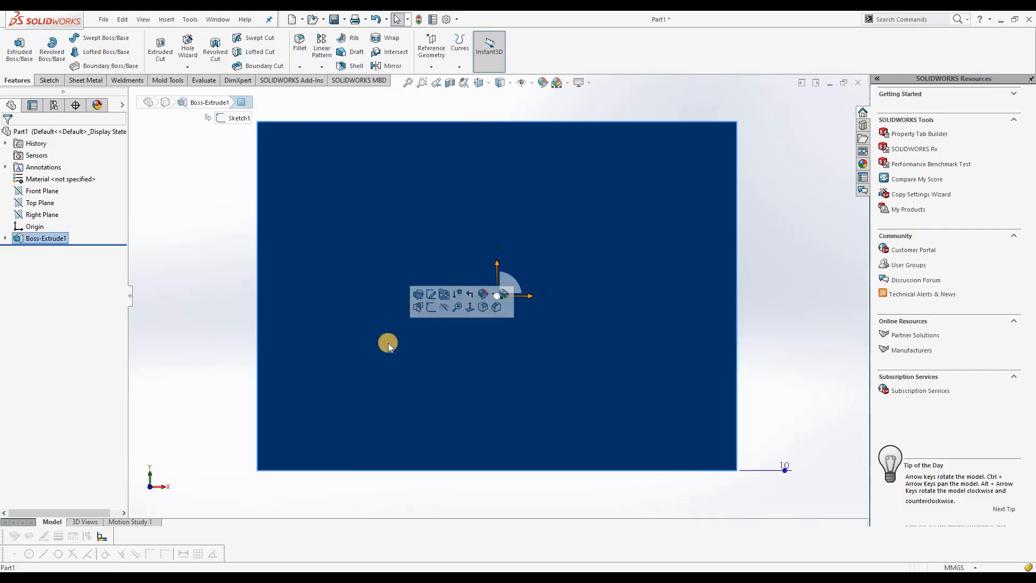
pyautogui.click(430, 307)
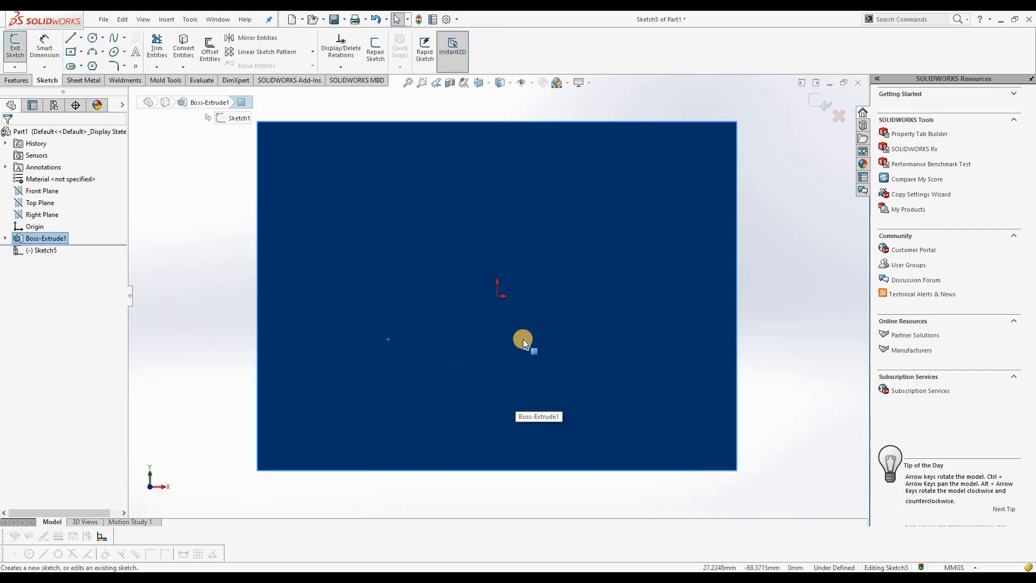
# Draw an open seven-point spline from the origin, looping around the plate's upper half and ending near the lower-right corner, and exit the sketch
pyautogui.click(124, 42)
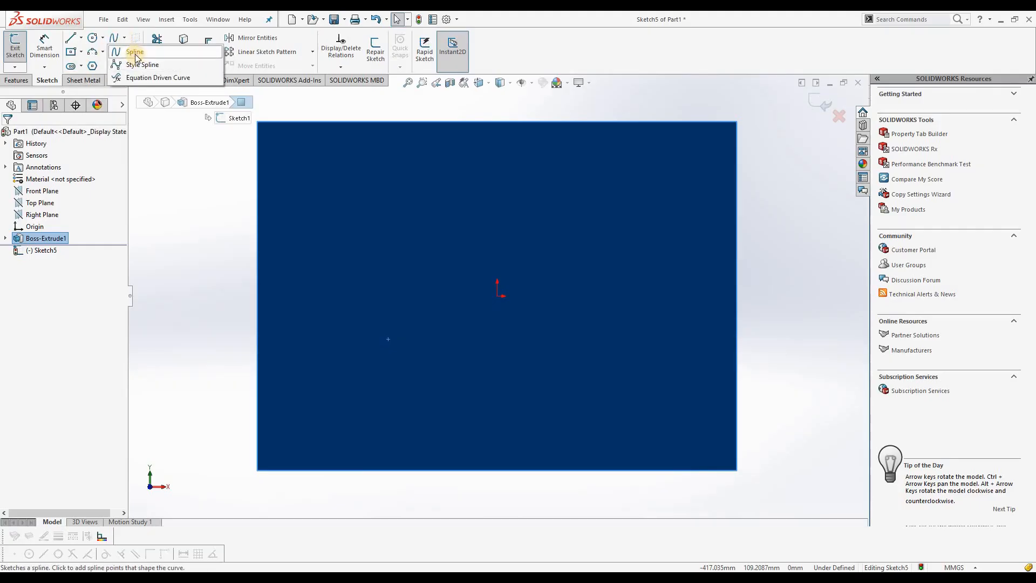
pyautogui.click(135, 53)
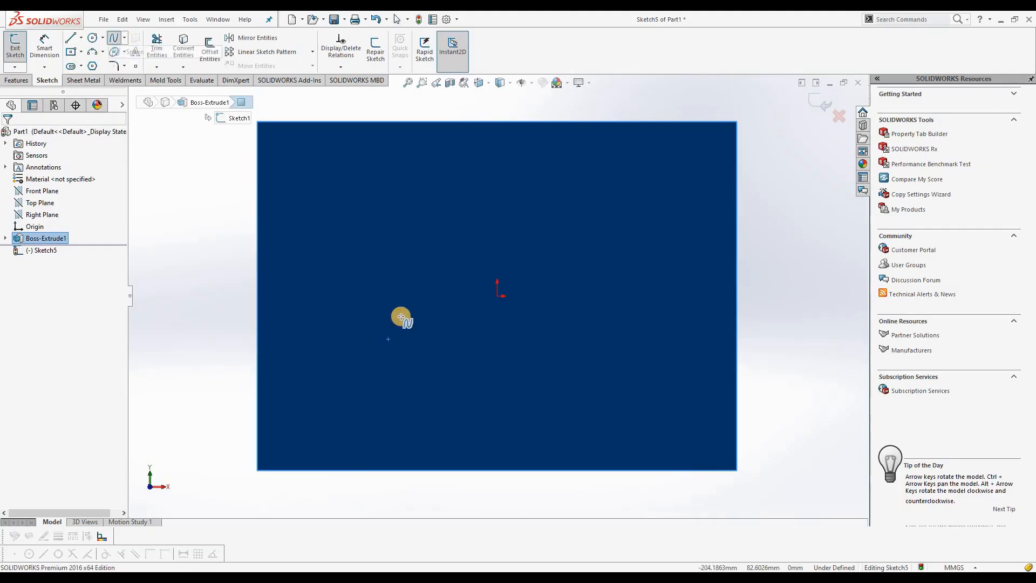
pyautogui.click(498, 298)
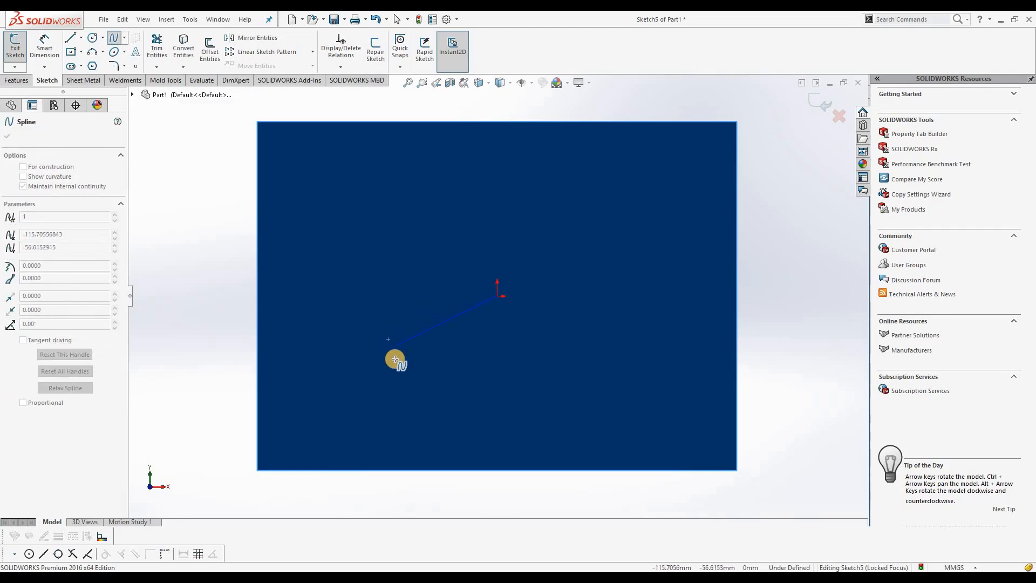
pyautogui.click(310, 288)
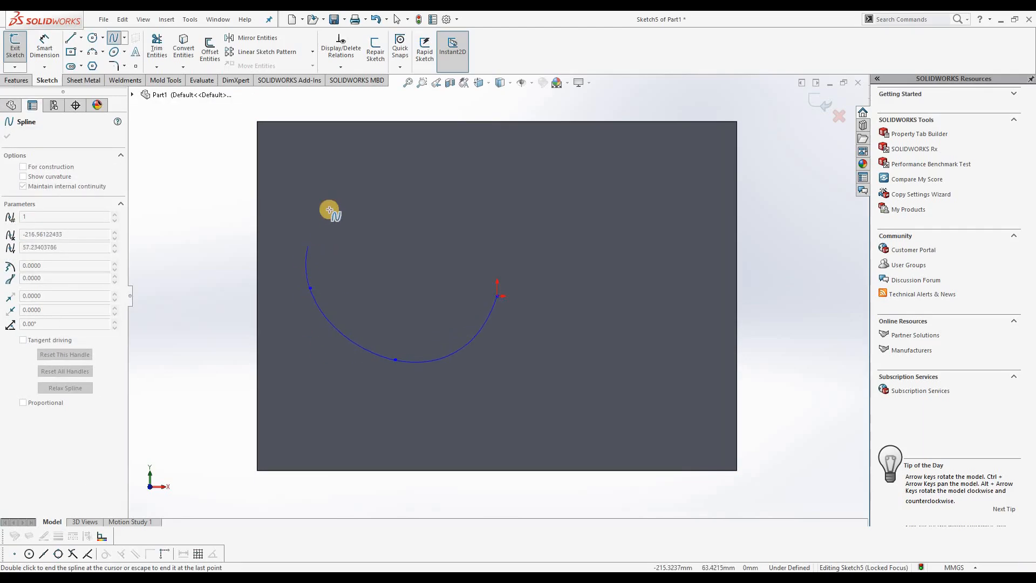
pyautogui.click(397, 201)
pyautogui.click(613, 203)
pyautogui.click(581, 271)
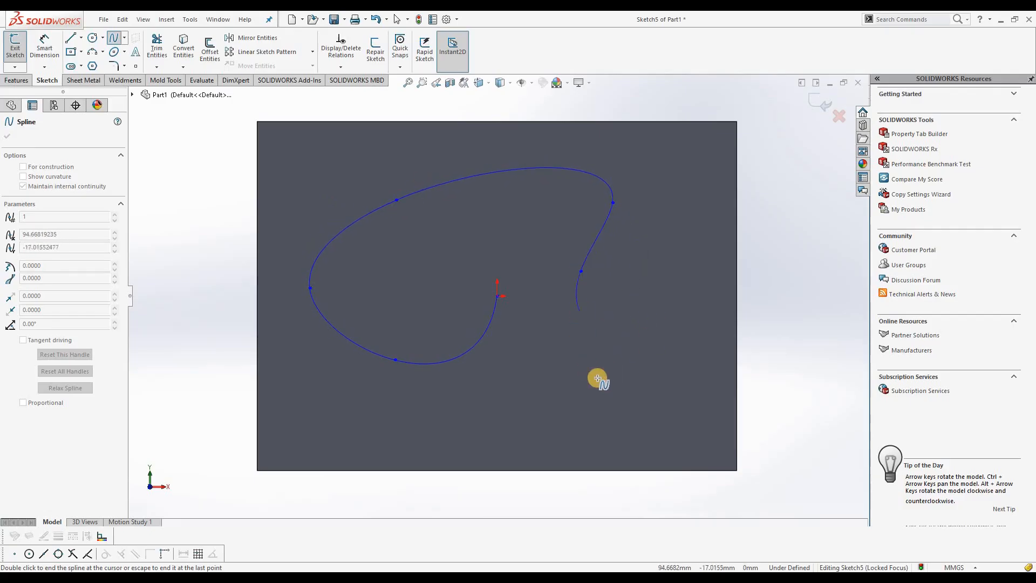
pyautogui.rightClick(648, 426)
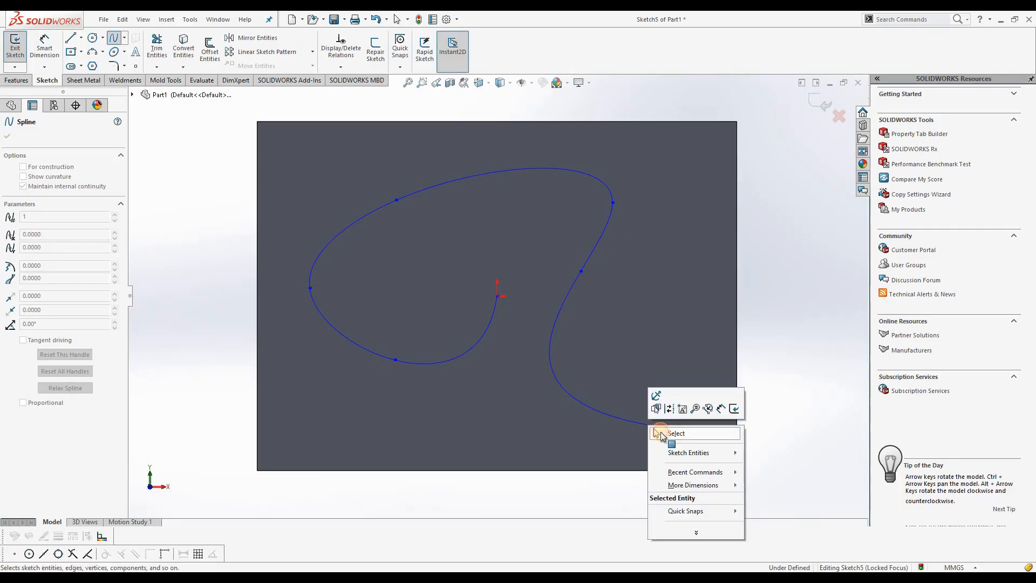
pyautogui.click(669, 450)
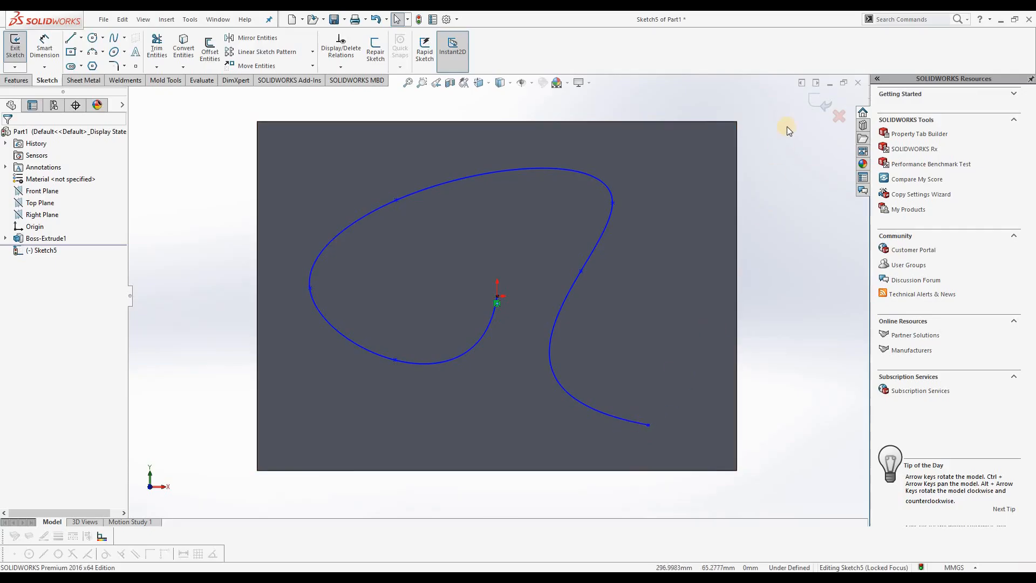
pyautogui.click(811, 100)
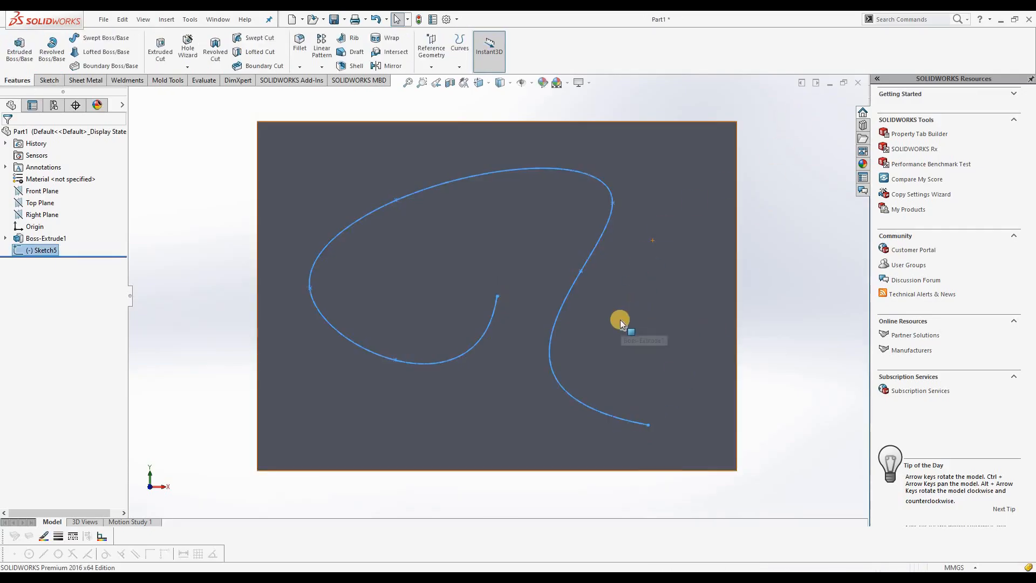
# Start a second sketch on the same plate face, separate from the spline sketch
pyautogui.click(619, 319)
pyautogui.rightClick(619, 319)
pyautogui.click(642, 270)
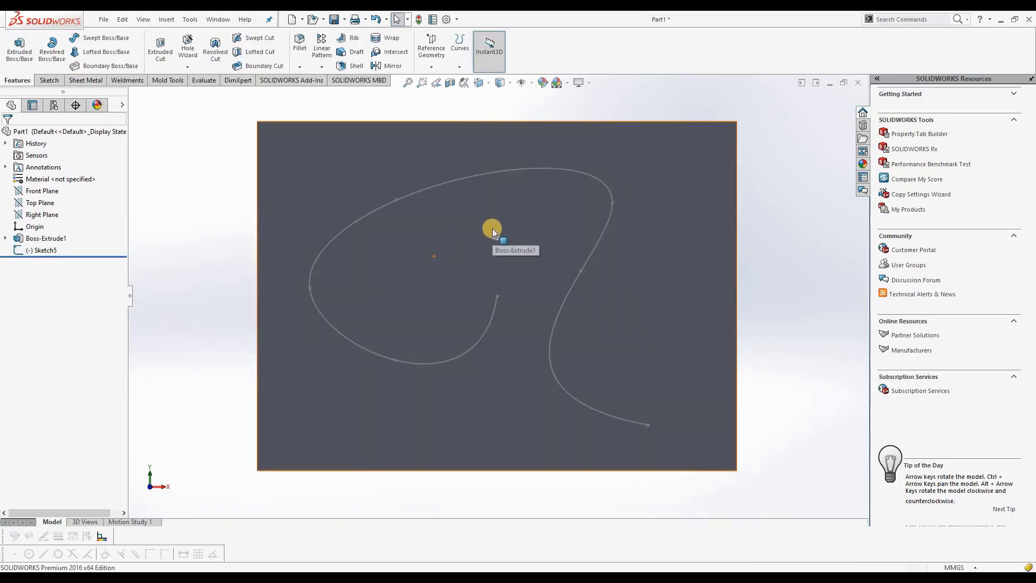
pyautogui.click(492, 228)
pyautogui.click(535, 196)
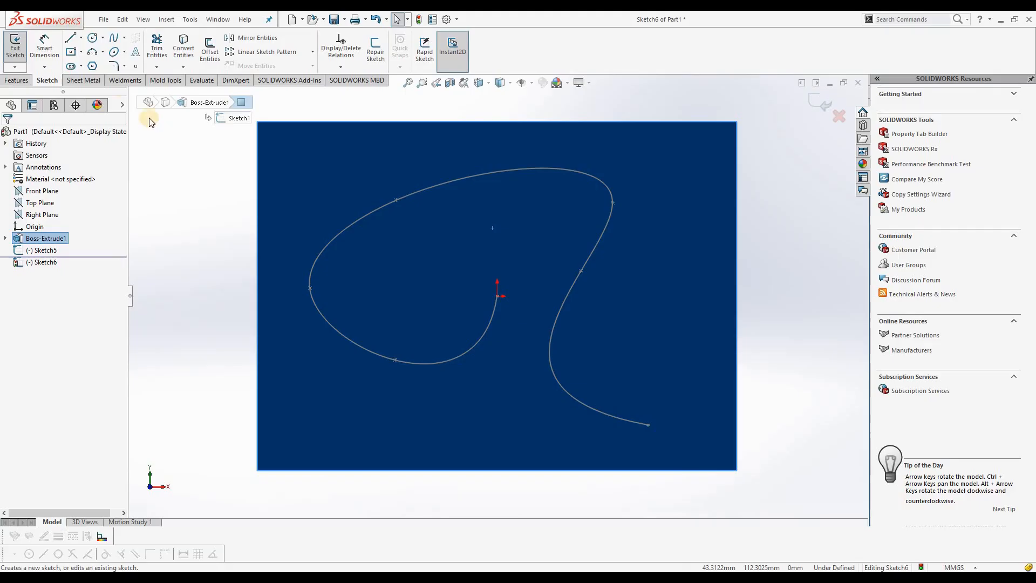
pyautogui.click(93, 38)
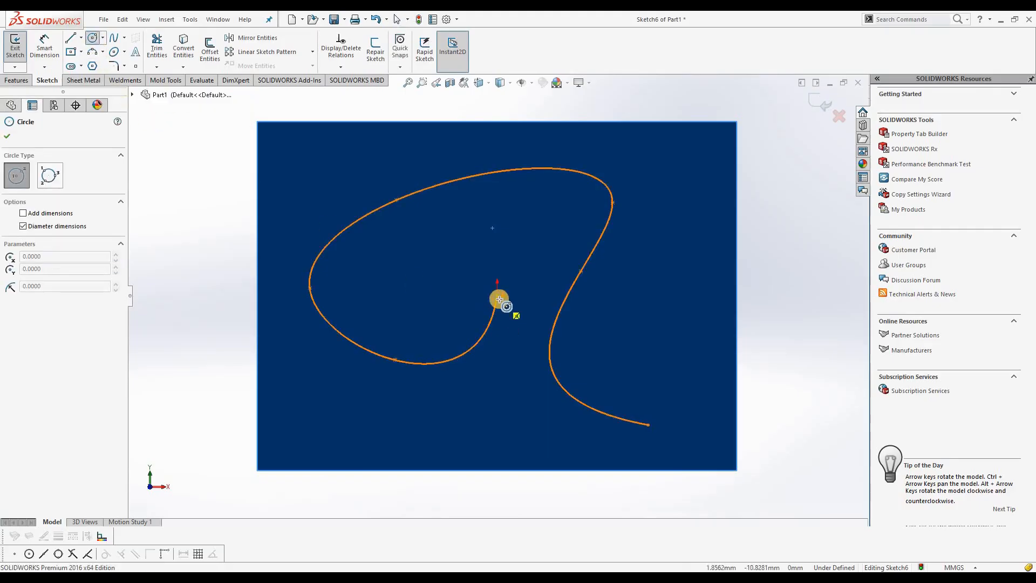
pyautogui.click(497, 296)
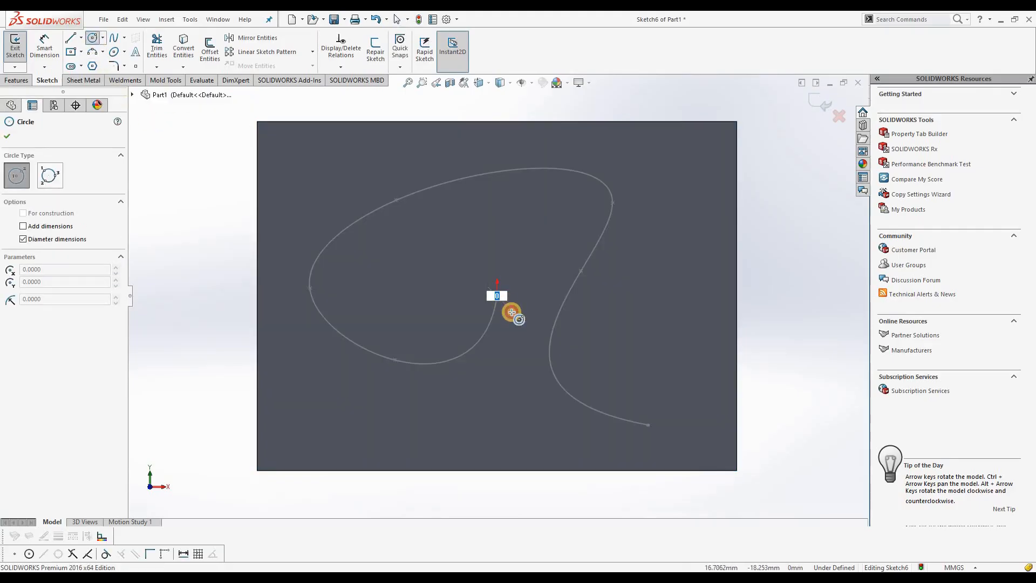
pyautogui.moveTo(511, 311); pyautogui.dragTo(522, 329)
pyautogui.rightClick(524, 332)
pyautogui.click(540, 336)
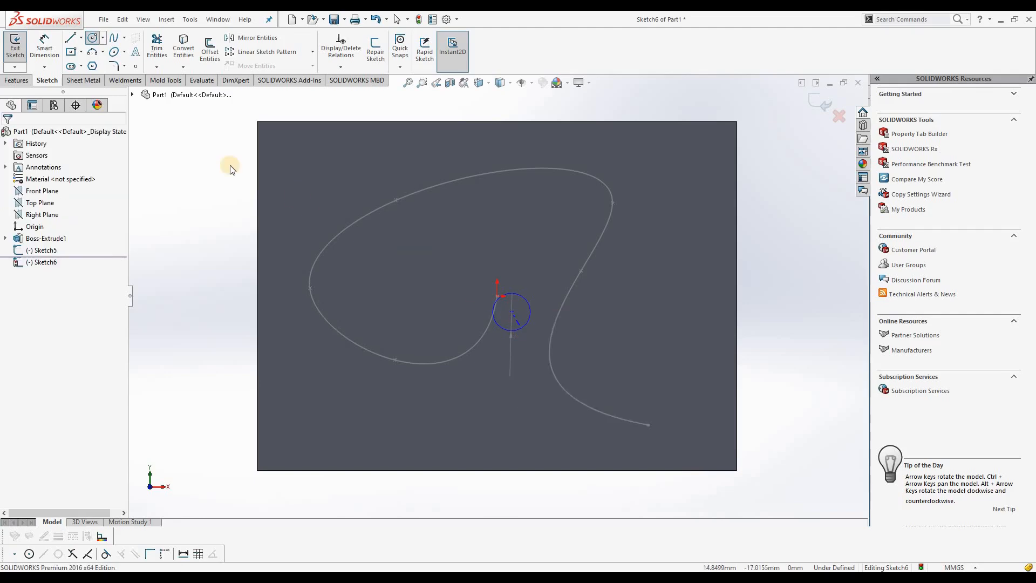
# Draw a 20 mm diameter circle centred on the origin, at the spline's start point
pyautogui.click(92, 37)
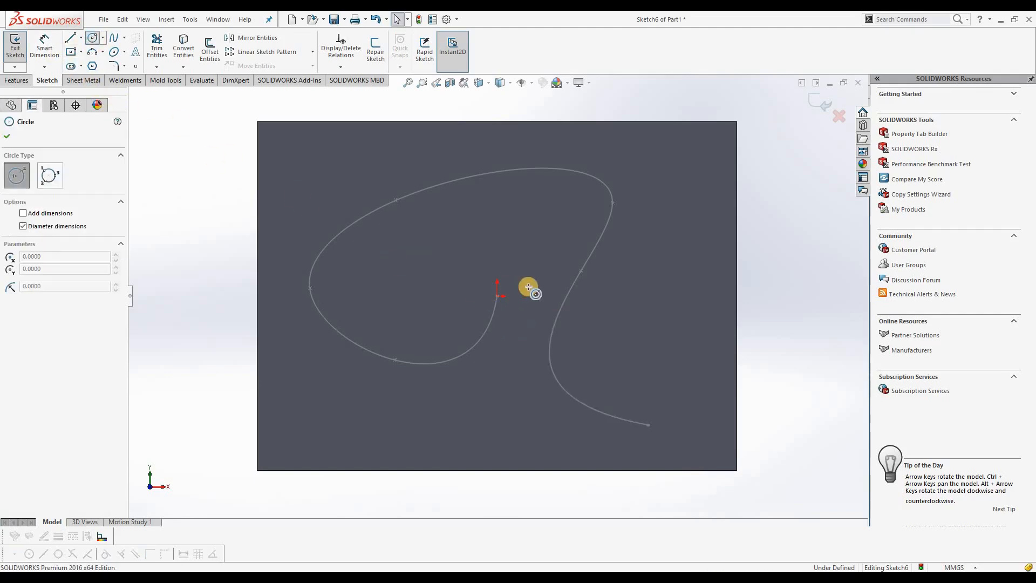
pyautogui.moveTo(499, 294); pyautogui.dragTo(508, 302)
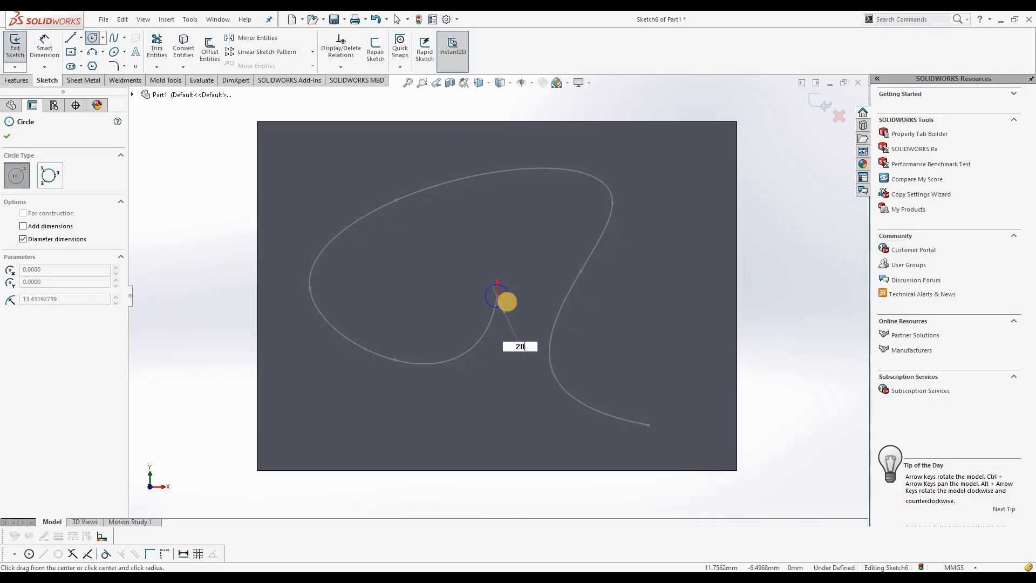
pyautogui.press('Return')
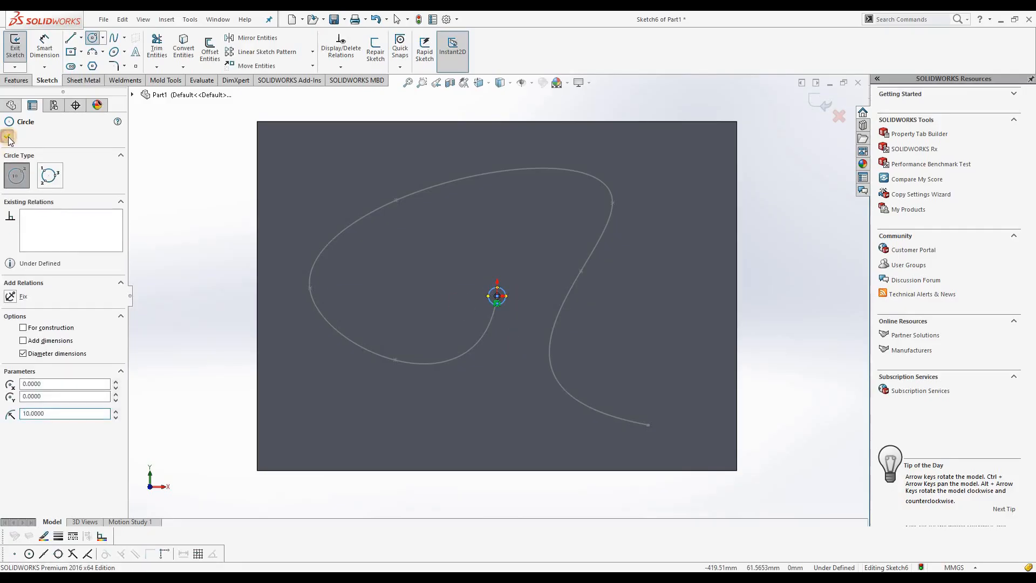
pyautogui.click(7, 138)
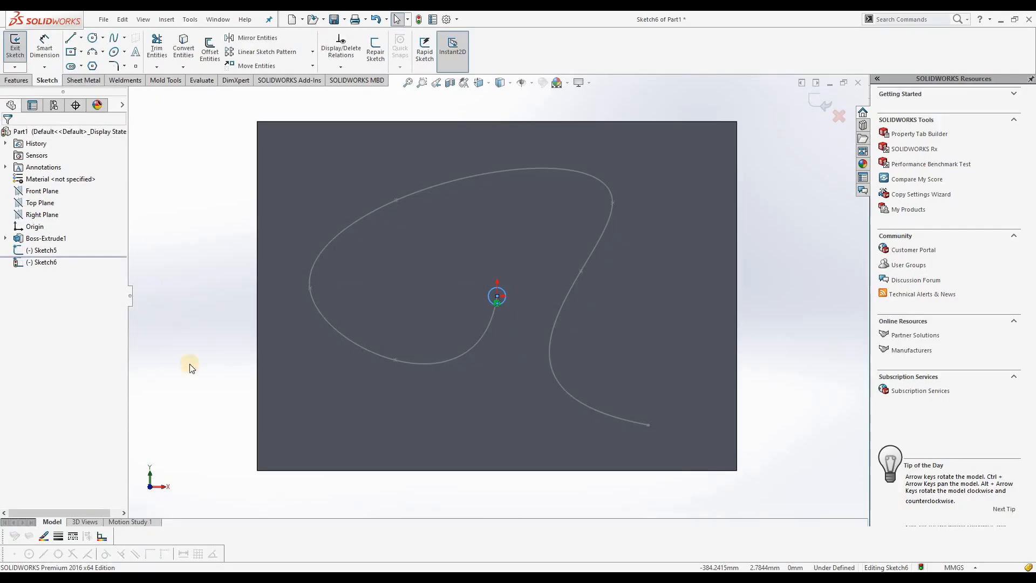
# Extrude the circle as a blind boss 100 mm long, merged with the plate
pyautogui.click(17, 81)
pyautogui.click(20, 48)
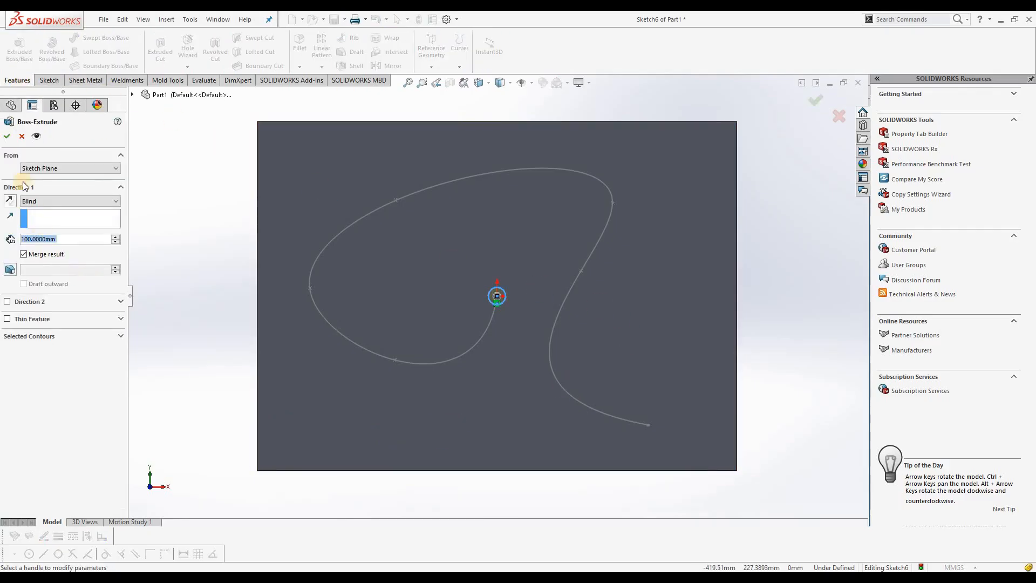
pyautogui.click(9, 137)
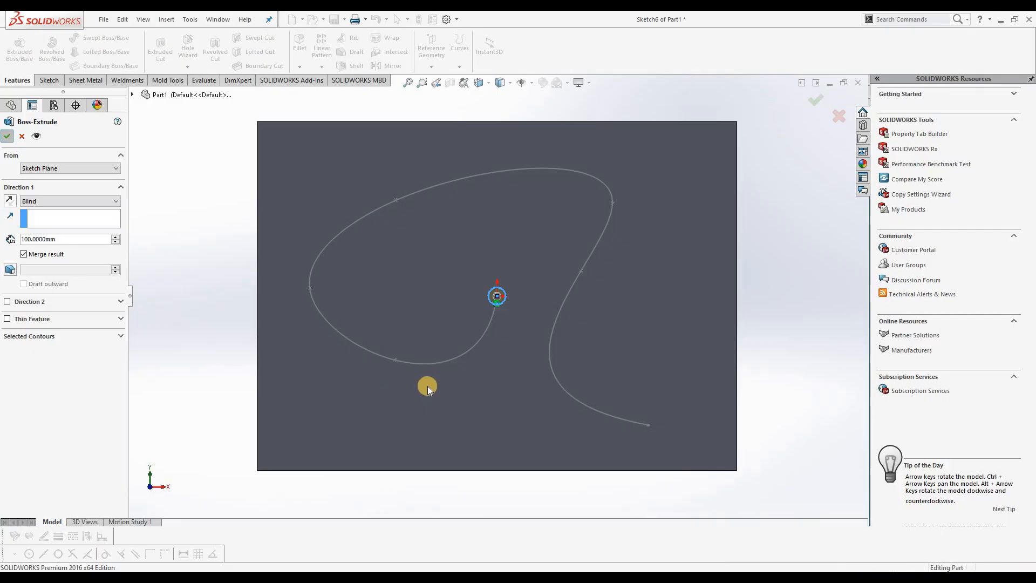
pyautogui.click(227, 279)
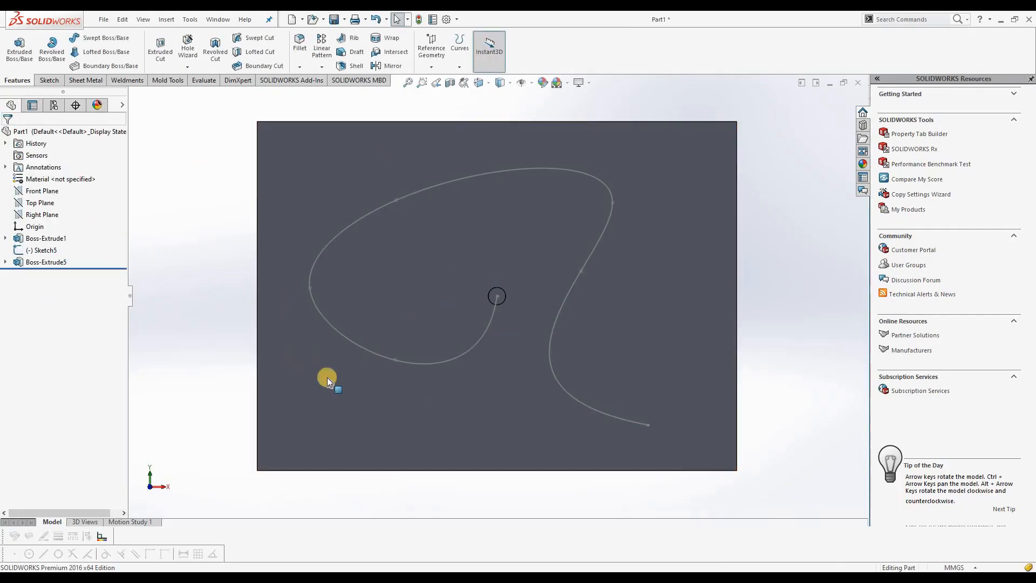
# Start a Curve Driven Pattern with the spline as its direction and the cylinder as the feature to pattern
pyautogui.moveTo(460, 414); pyautogui.dragTo(506, 290, button='middle')
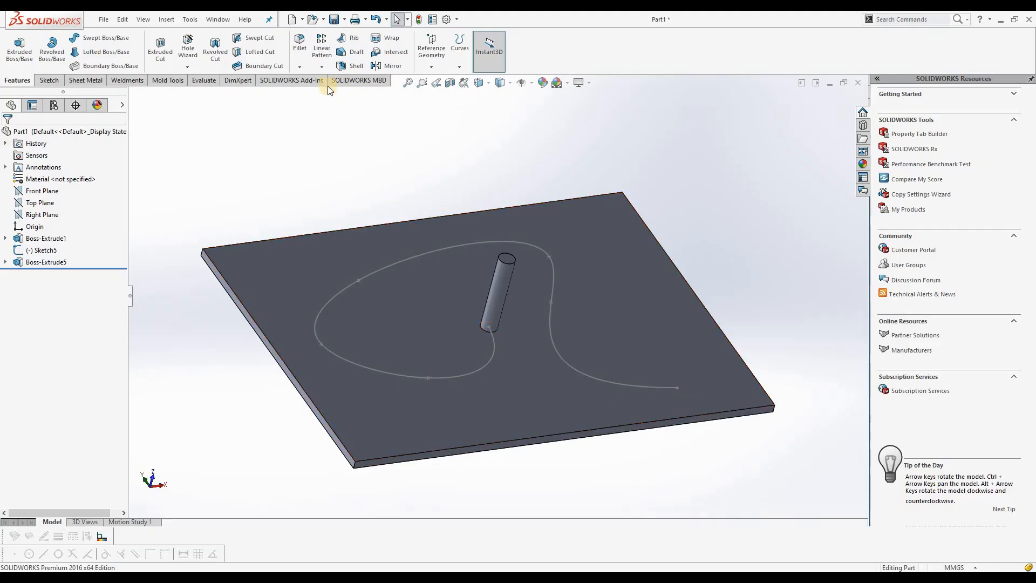
pyautogui.click(322, 67)
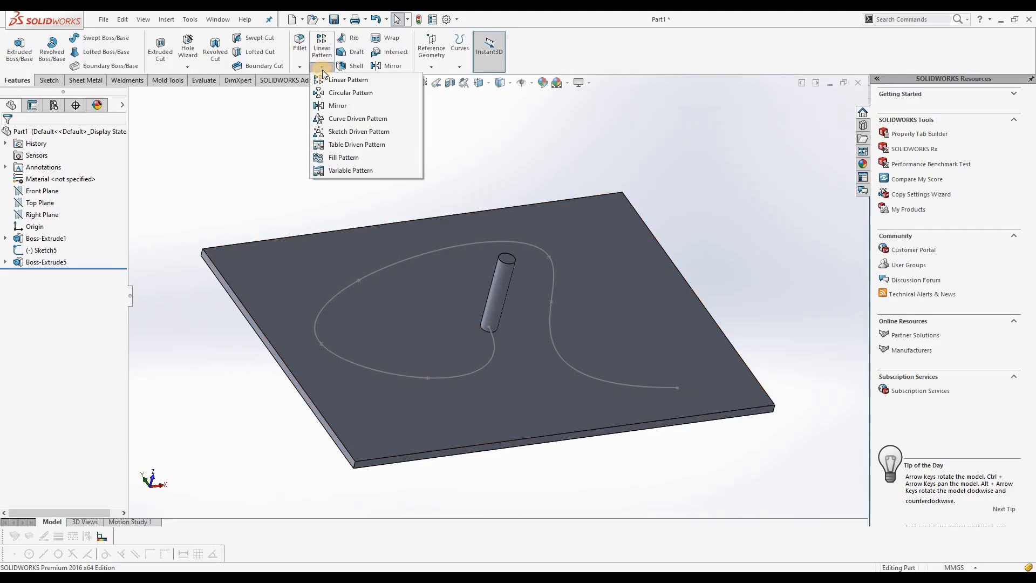
pyautogui.click(339, 119)
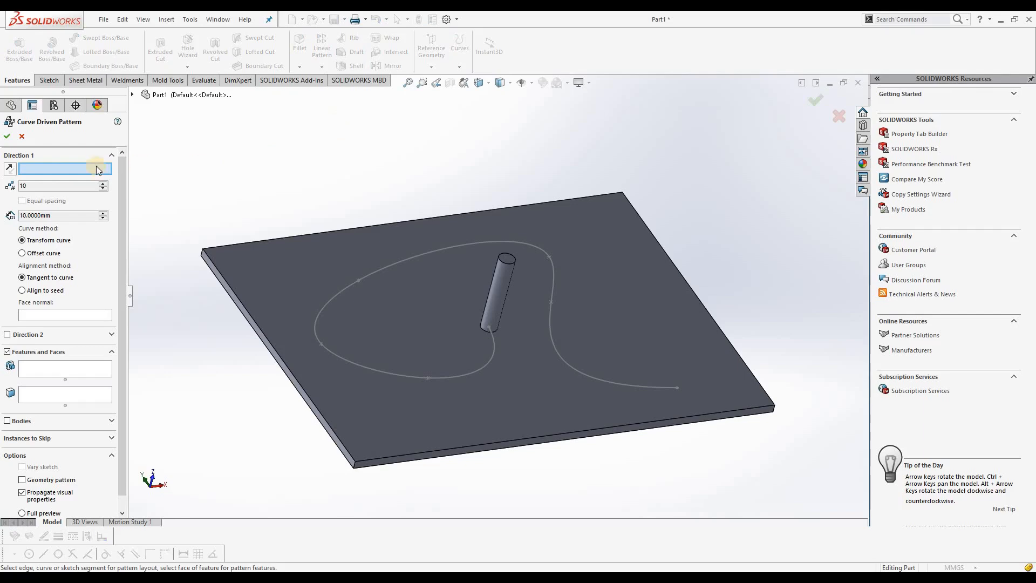
pyautogui.click(367, 367)
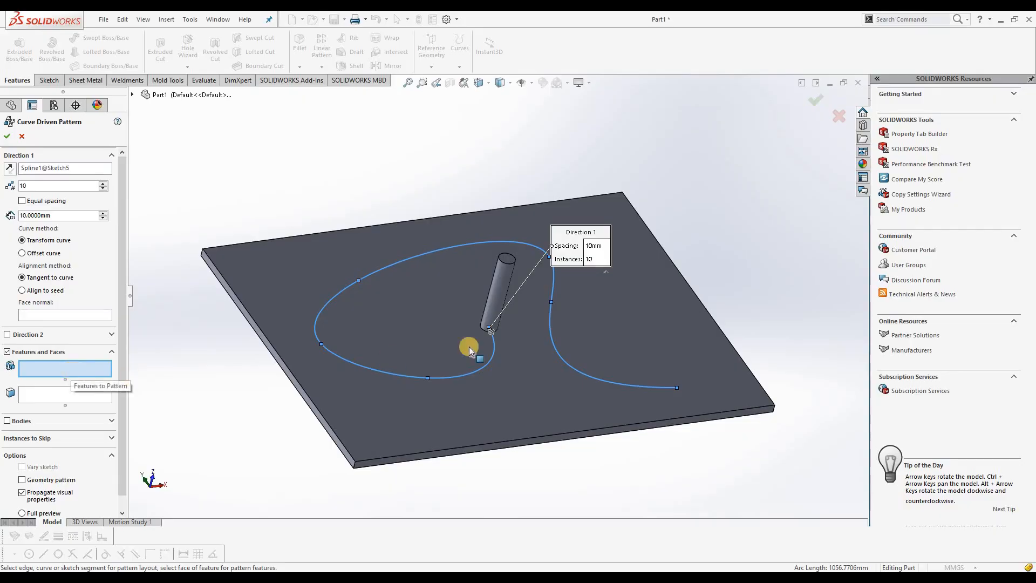
pyautogui.click(495, 292)
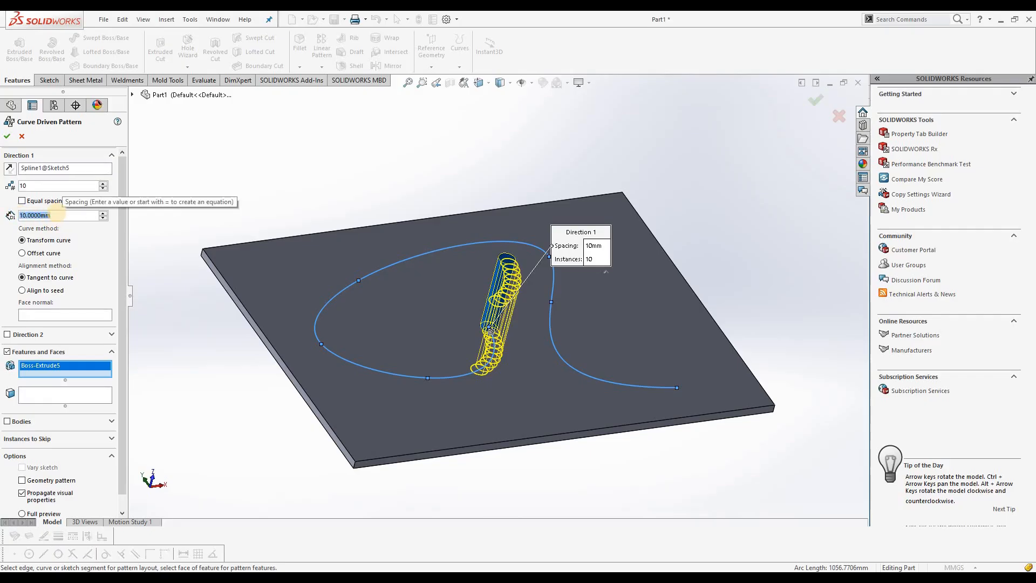
# Set the curve pattern's spacing to 50 mm and its instance count to 30, and complete the pattern
pyautogui.write('50')
pyautogui.press('Return')
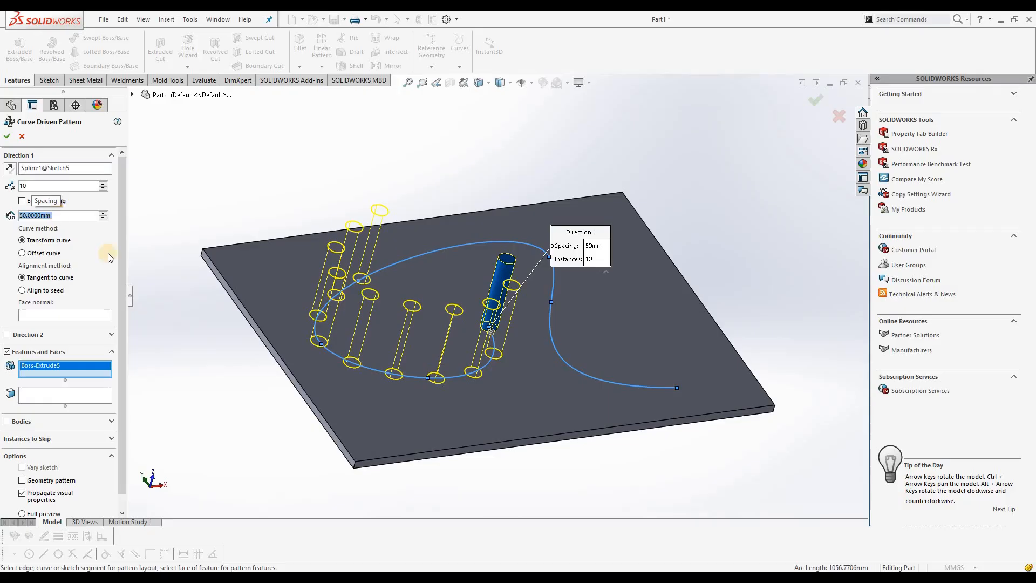
pyautogui.moveTo(513, 347); pyautogui.dragTo(495, 399, button='middle')
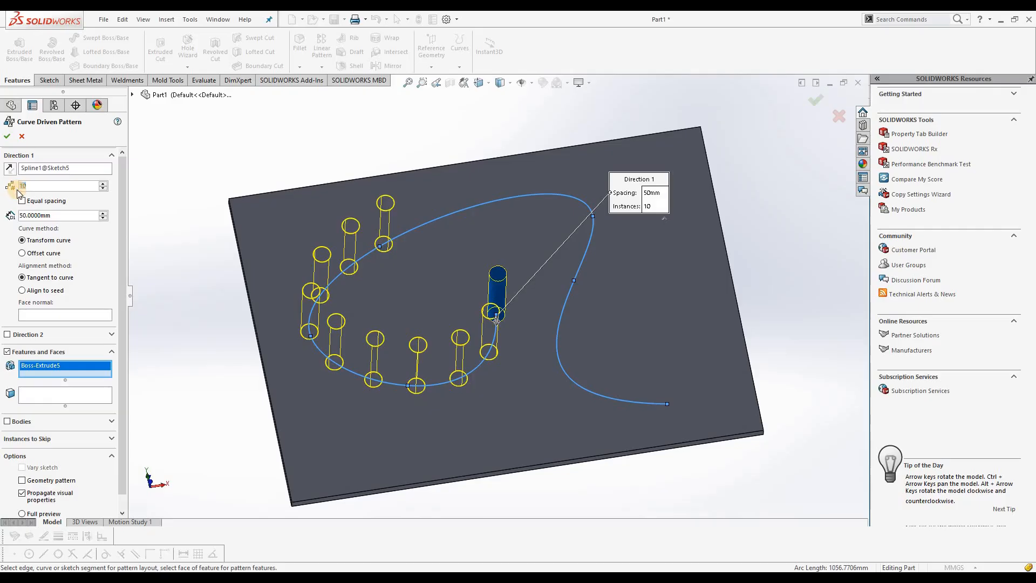
pyautogui.write('30')
pyautogui.press('Return')
pyautogui.click(444, 347)
pyautogui.moveTo(520, 378); pyautogui.dragTo(508, 415, button='middle')
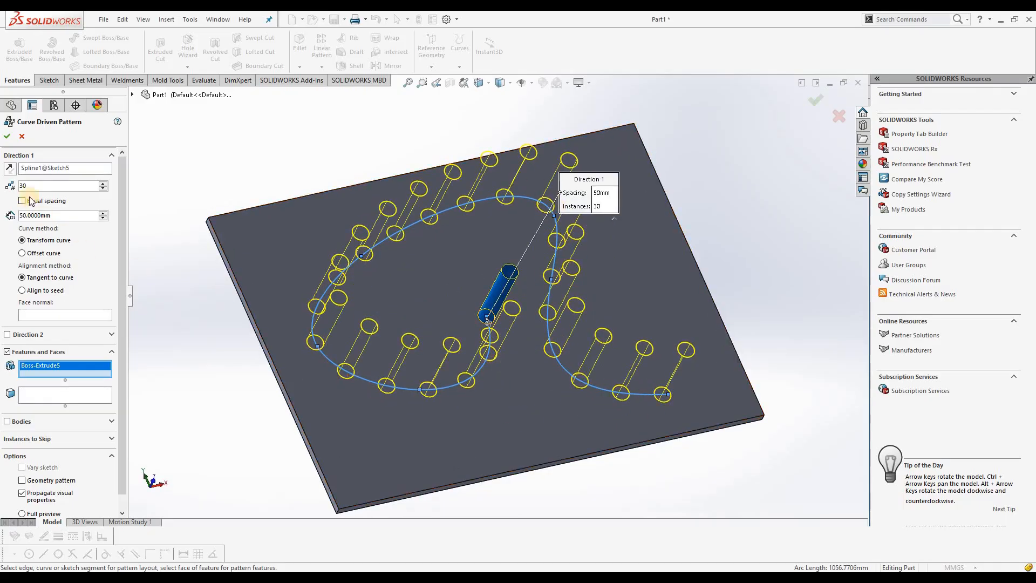
pyautogui.click(6, 140)
# Hide the spline sketch so that only the plate and the patterned cylinders are shown
pyautogui.moveTo(261, 338); pyautogui.dragTo(183, 304, button='middle')
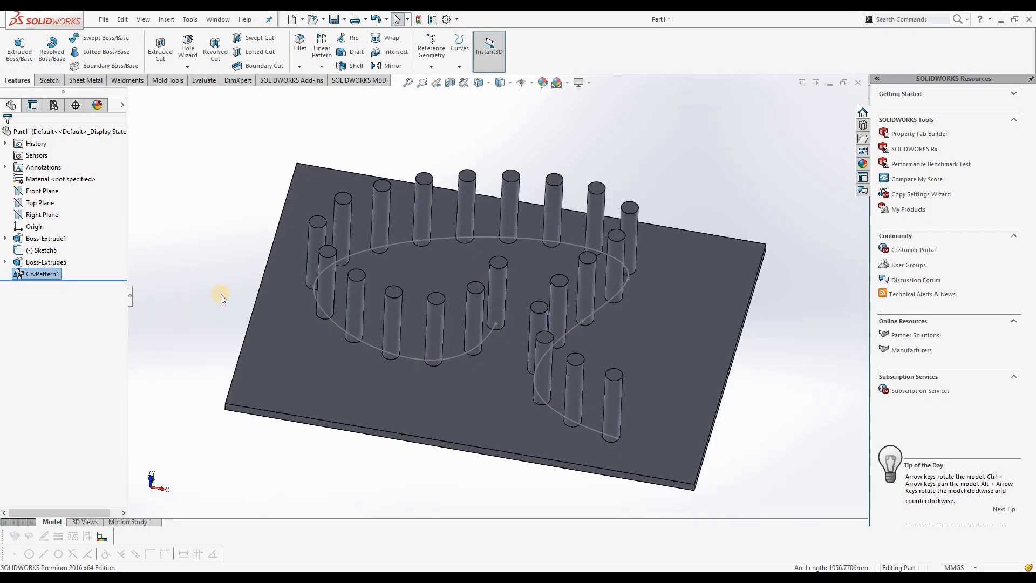
pyautogui.click(335, 323)
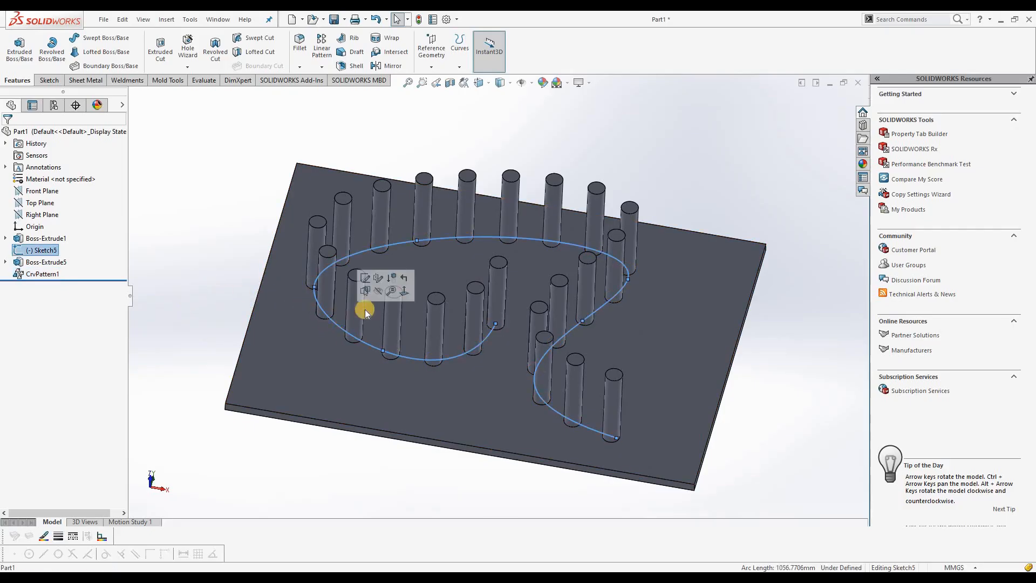
pyautogui.click(378, 292)
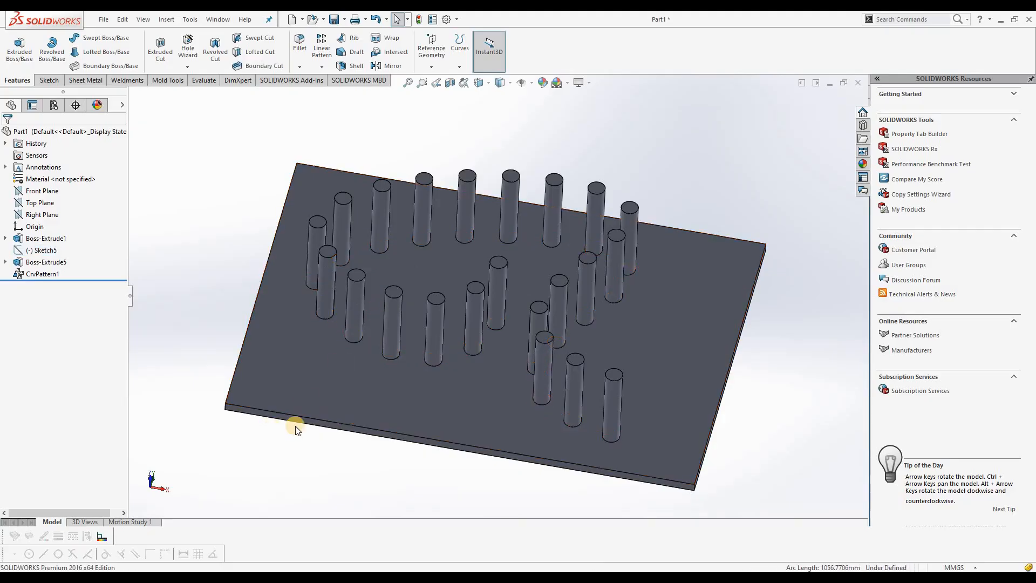
pyautogui.scroll(3, 363, 397)
pyautogui.moveTo(362, 397); pyautogui.dragTo(499, 292, button='middle')
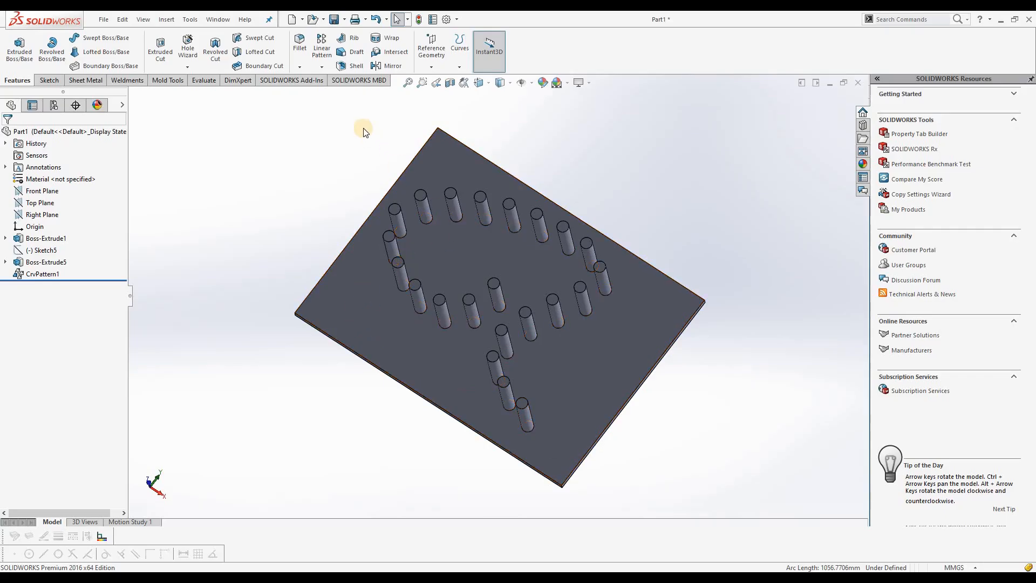
# Undo the curve driven pattern so that the plate has only the original cylinder
pyautogui.click(323, 67)
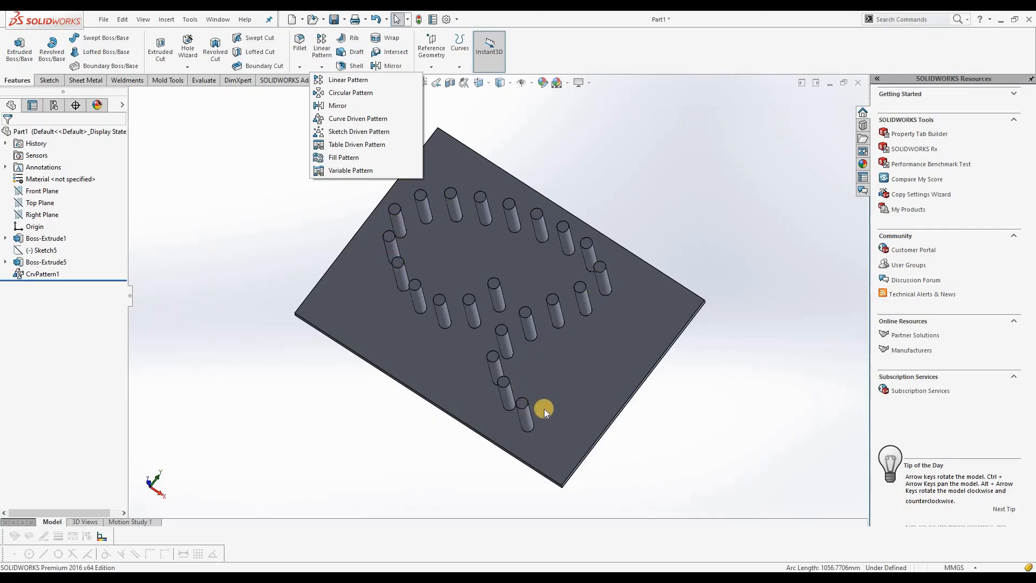
pyautogui.click(259, 239)
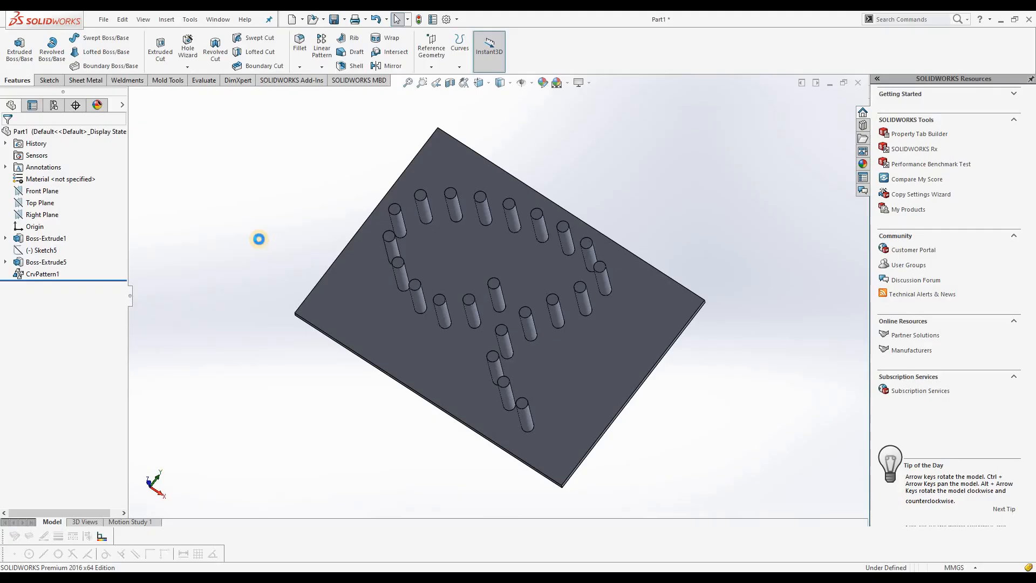
pyautogui.hotkey('ctrl', 'z')
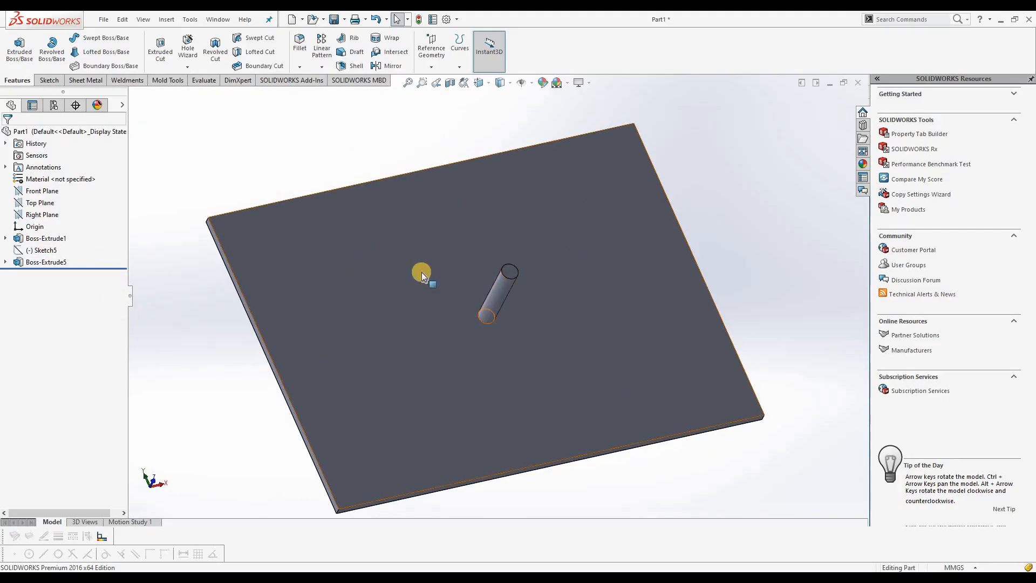
# Sketch nine scattered points on the plate's top face around the cylinder and close the sketch
pyautogui.click(364, 306)
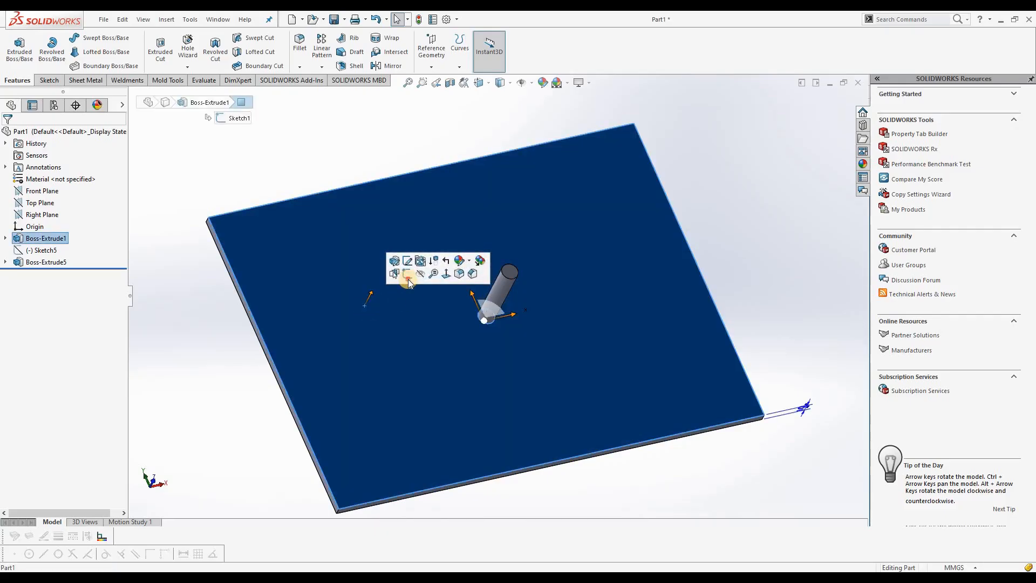
pyautogui.click(407, 283)
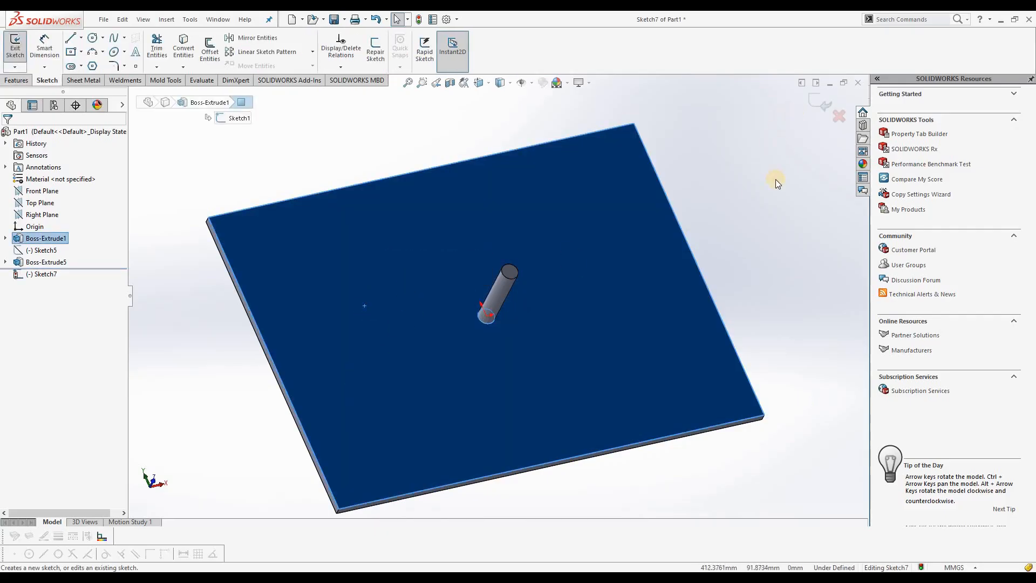
pyautogui.hotkey('ctrl', '8')
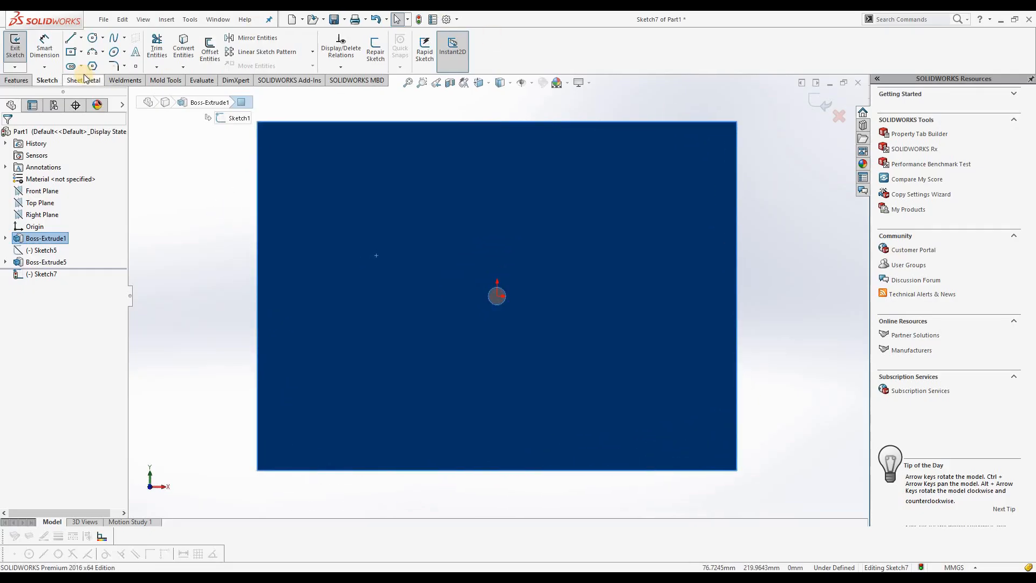
pyautogui.click(136, 66)
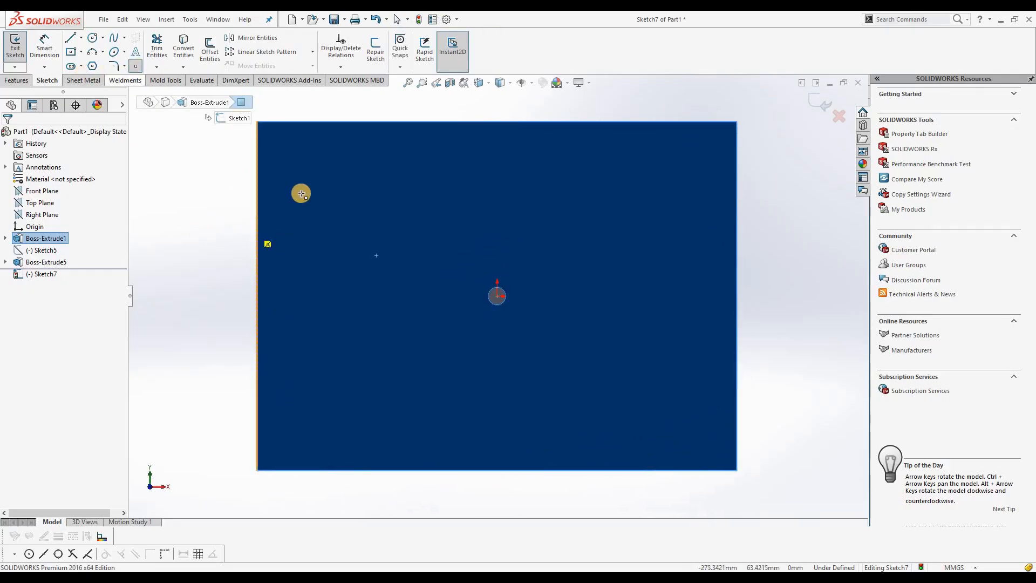
pyautogui.click(314, 172)
pyautogui.click(325, 363)
pyautogui.click(404, 264)
pyautogui.click(534, 400)
pyautogui.click(607, 322)
pyautogui.click(689, 389)
pyautogui.click(673, 208)
pyautogui.click(515, 184)
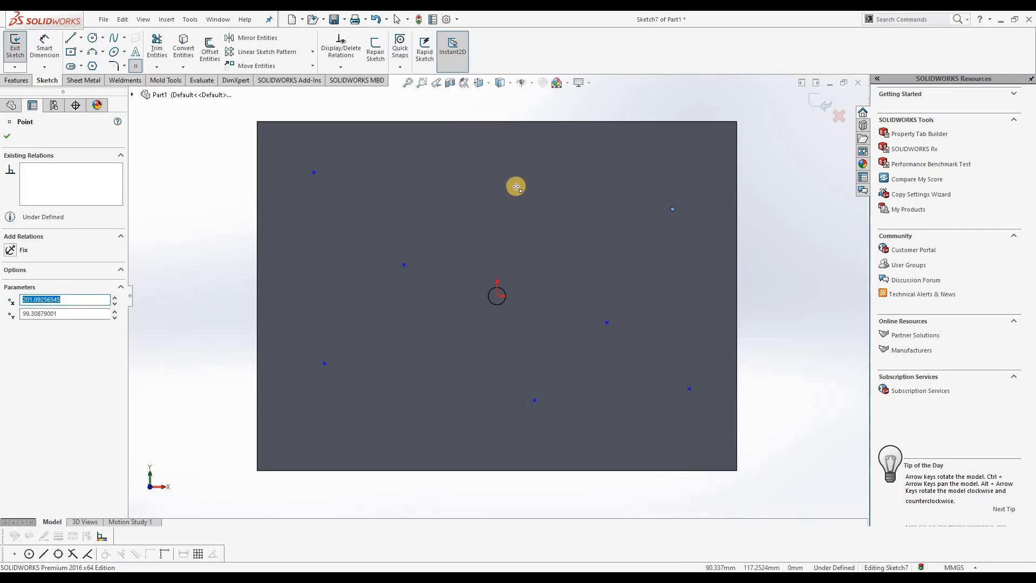
pyautogui.click(447, 166)
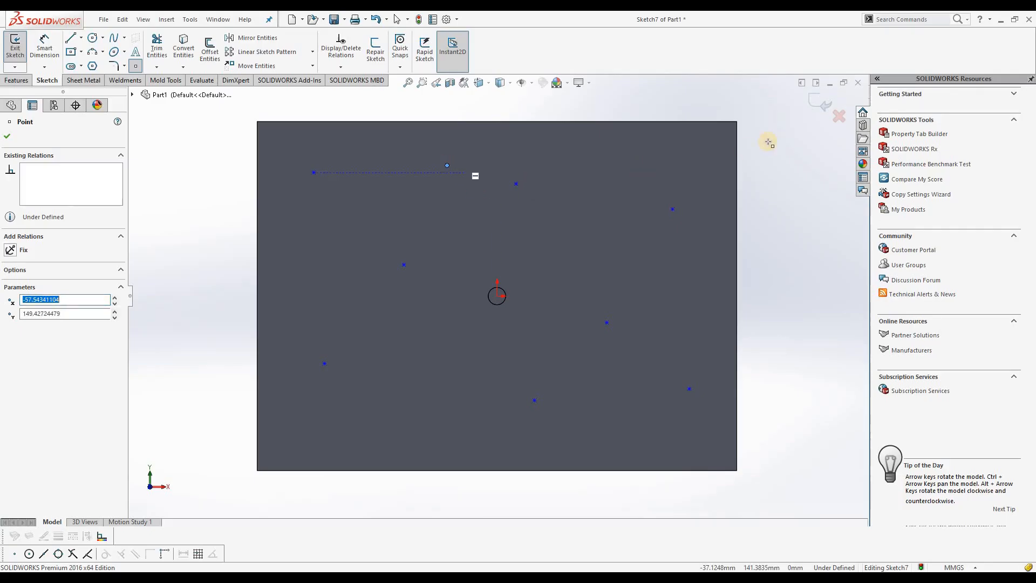
pyautogui.click(813, 108)
pyautogui.click(813, 108)
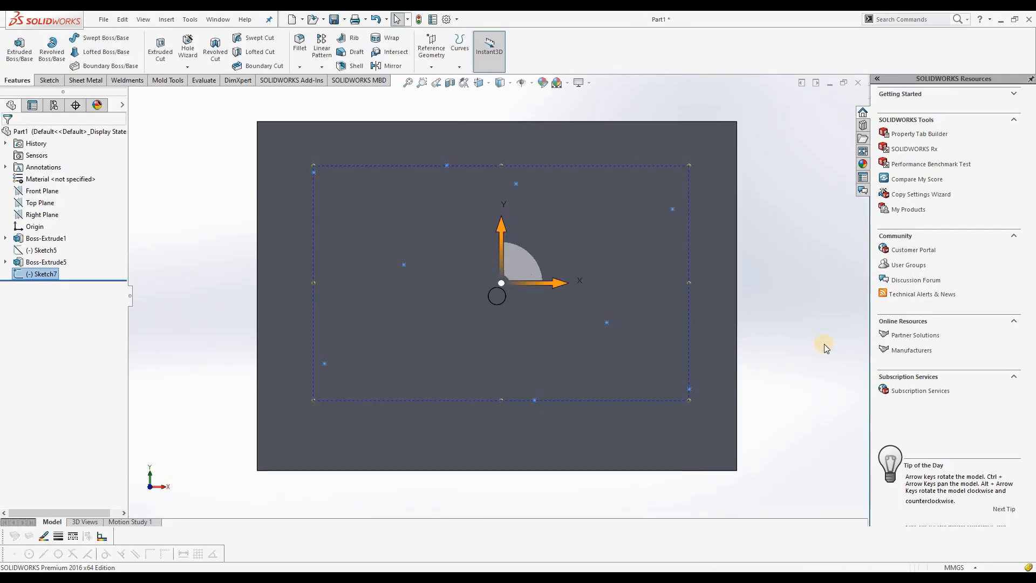
# Create a Sketch Driven Pattern of the cylinder from the sketched points, with the centroid as reference point
pyautogui.click(318, 69)
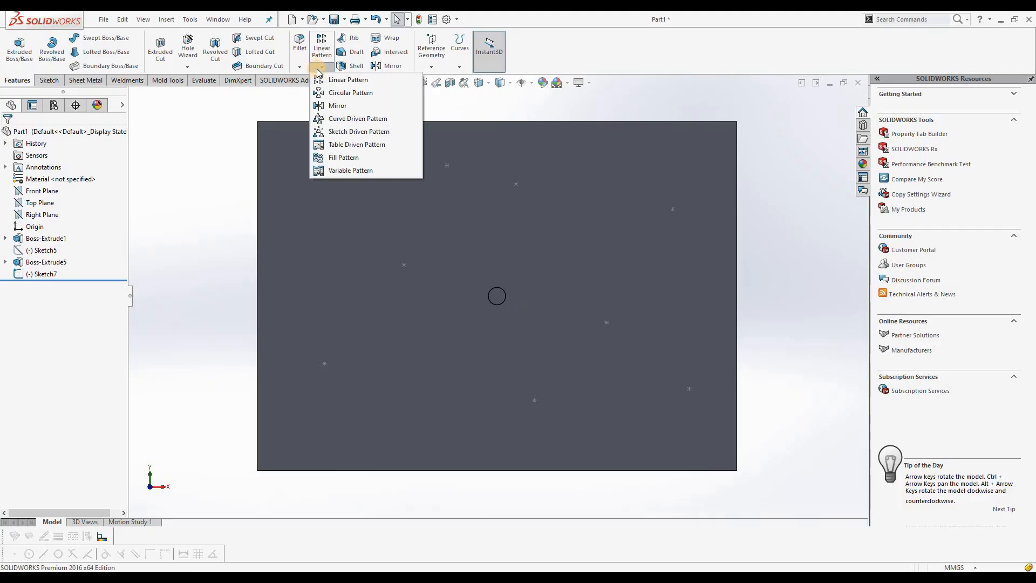
pyautogui.click(341, 135)
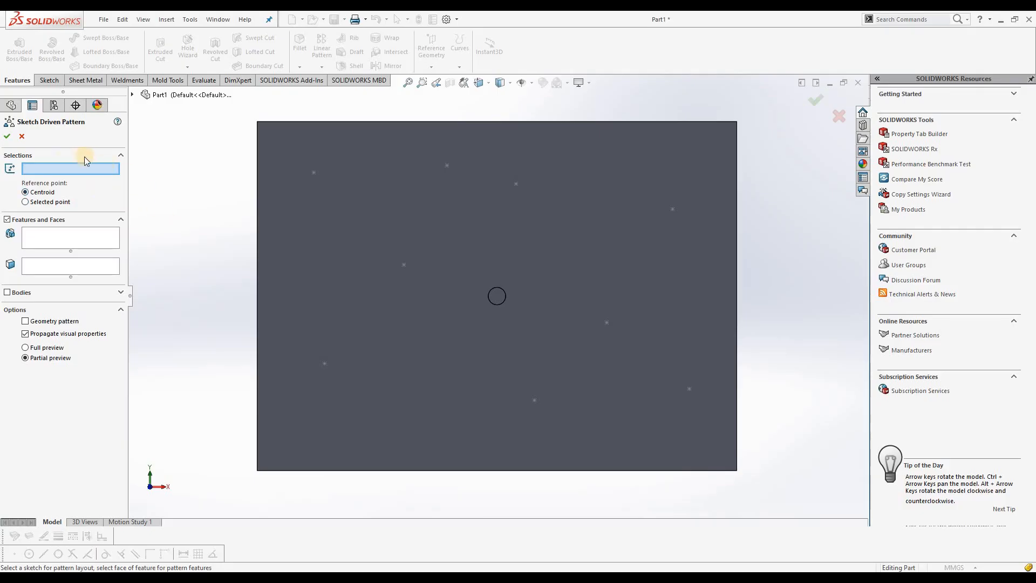
pyautogui.click(132, 94)
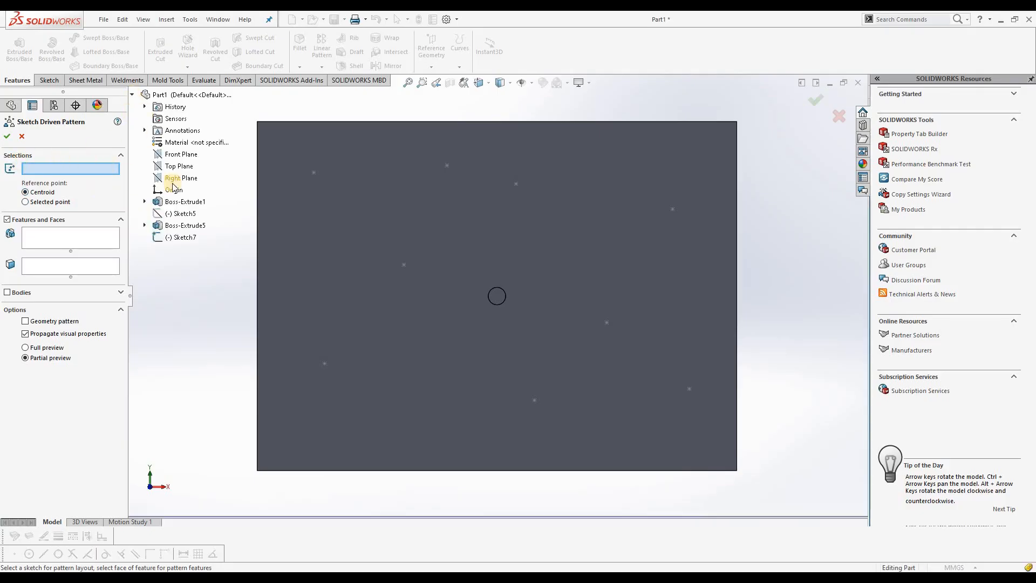
pyautogui.click(184, 239)
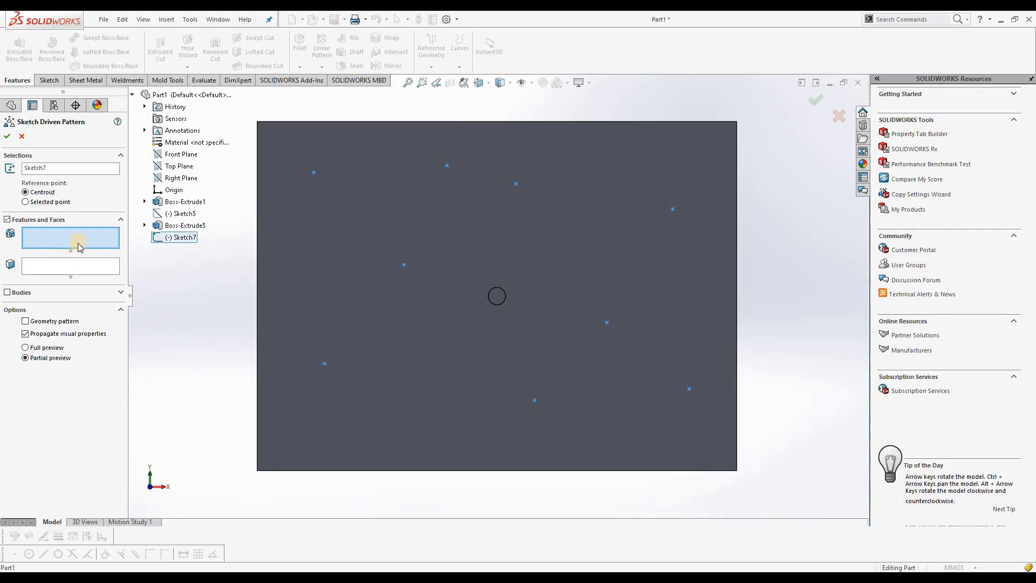
pyautogui.click(496, 298)
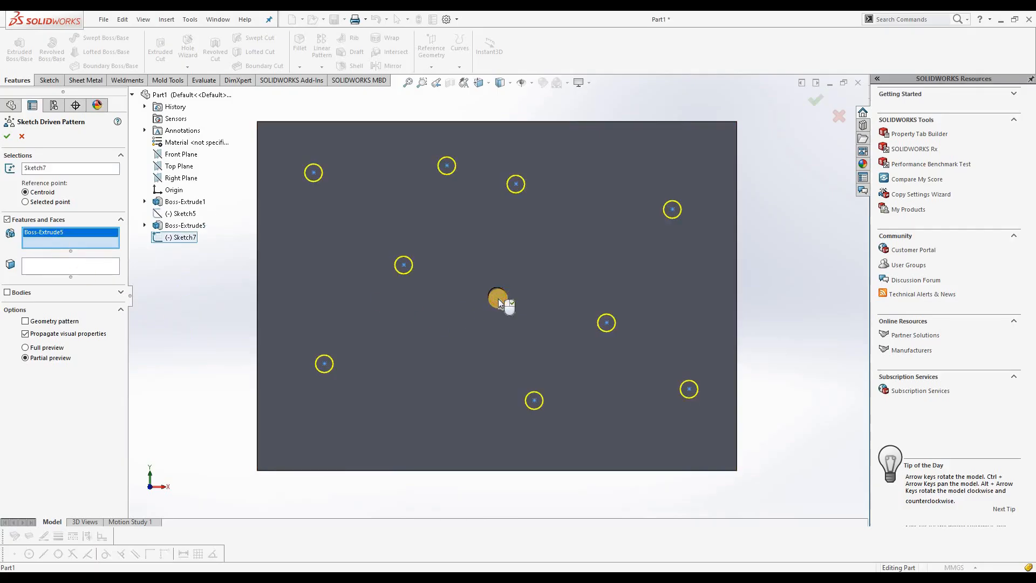
pyautogui.click(8, 140)
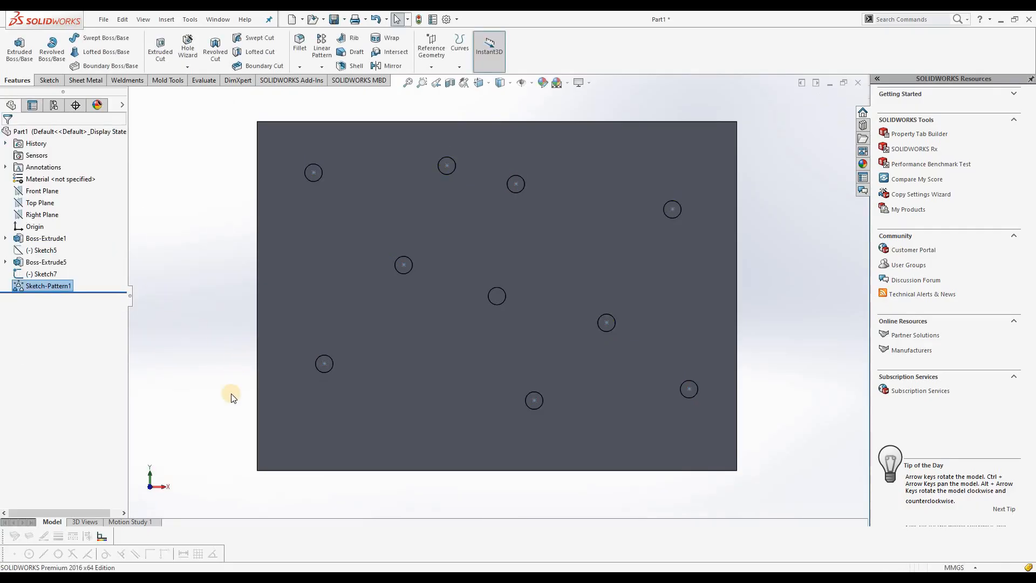
pyautogui.moveTo(231, 406); pyautogui.dragTo(238, 254, button='middle')
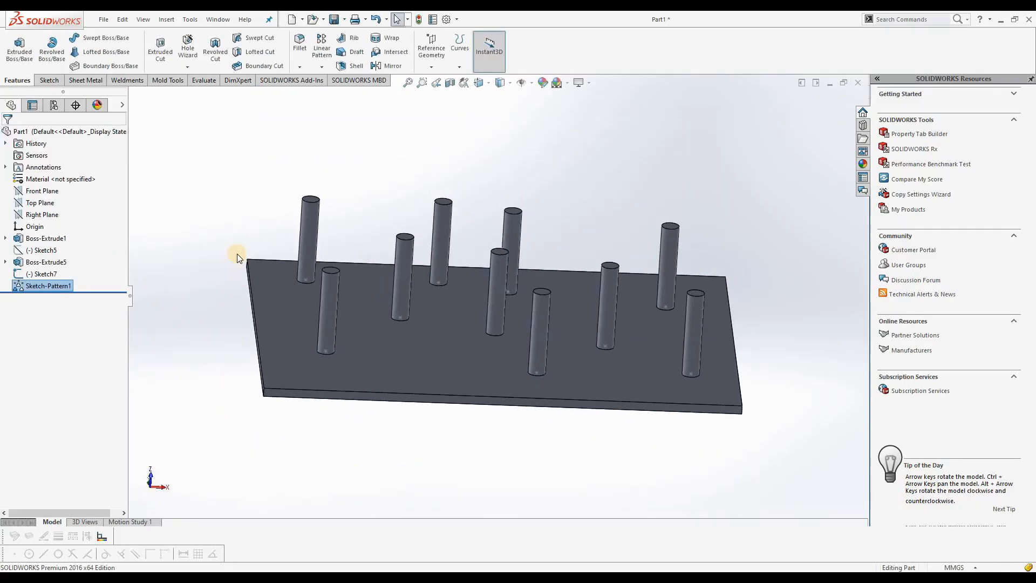
pyautogui.moveTo(627, 399); pyautogui.dragTo(464, 422, button='middle')
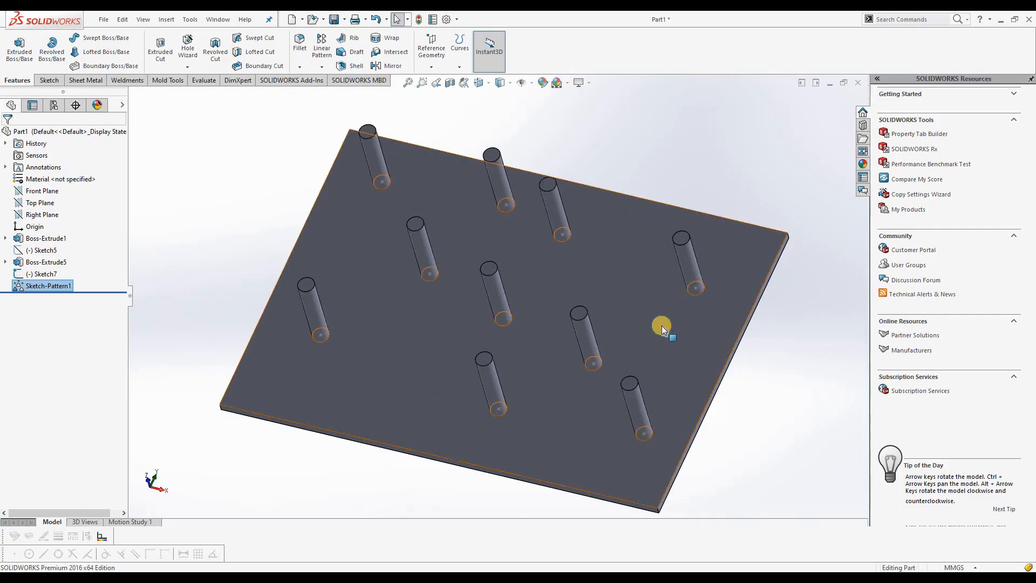
pyautogui.moveTo(439, 238); pyautogui.dragTo(389, 328, button='middle')
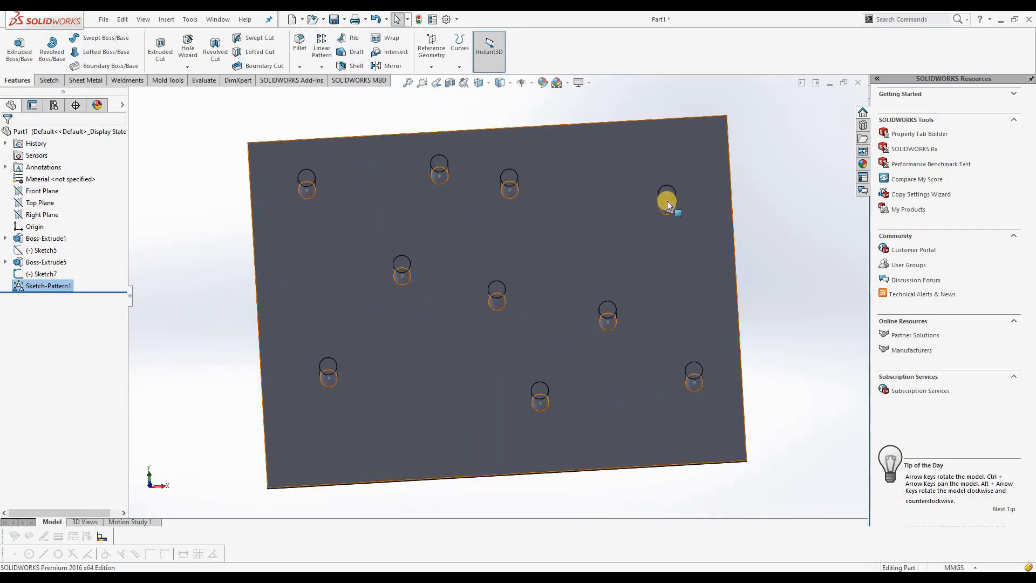
# Start a Fill Pattern with the plate's top face as the fill boundary and the cylinder as the feature to pattern
pyautogui.click(322, 69)
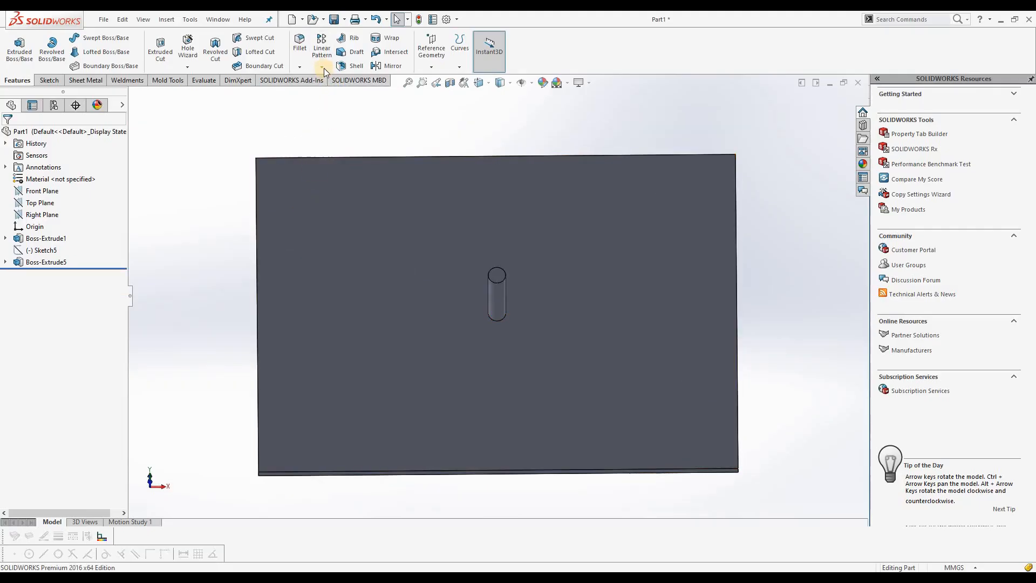
pyautogui.click(322, 66)
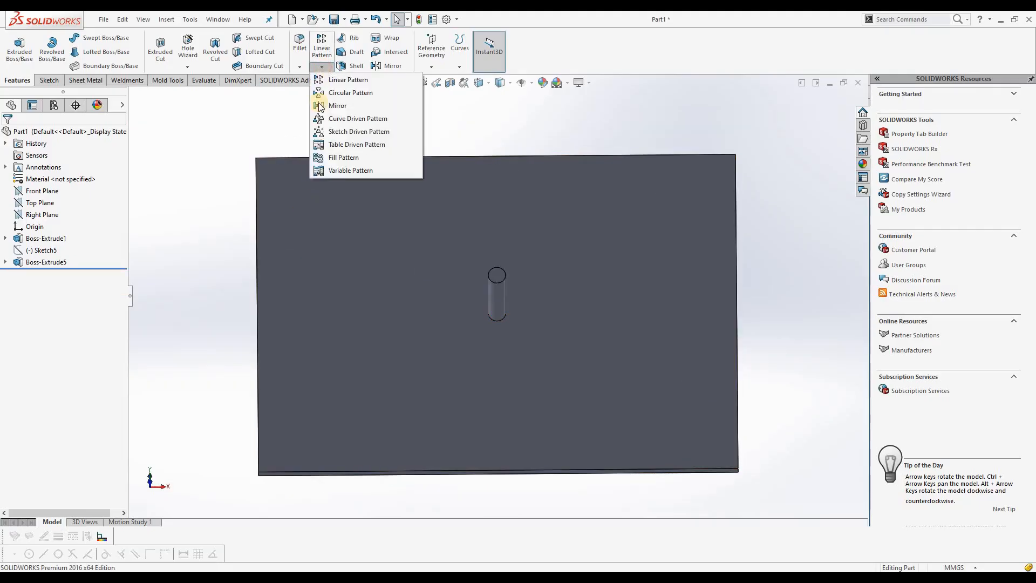
pyautogui.click(337, 160)
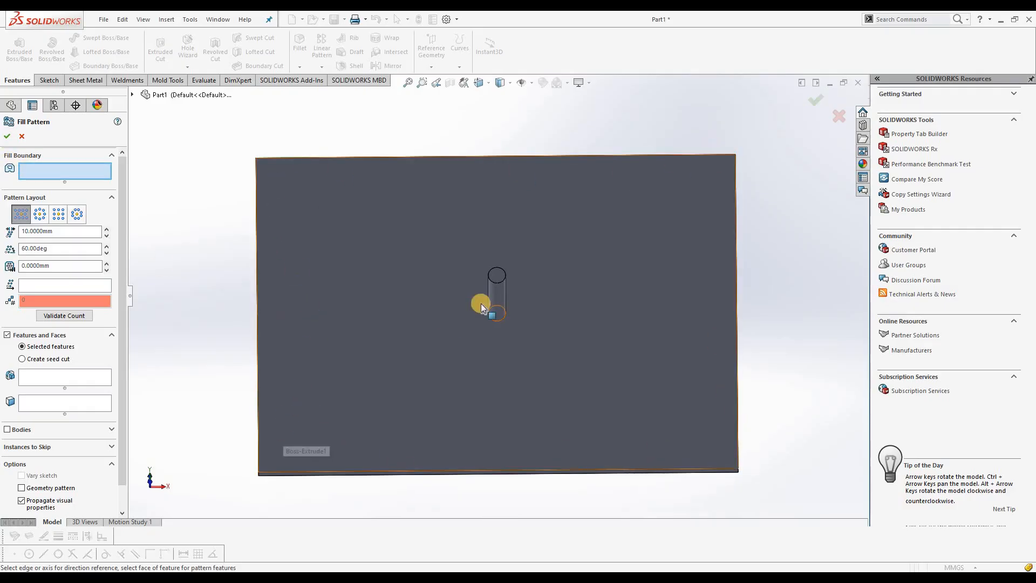
pyautogui.click(341, 281)
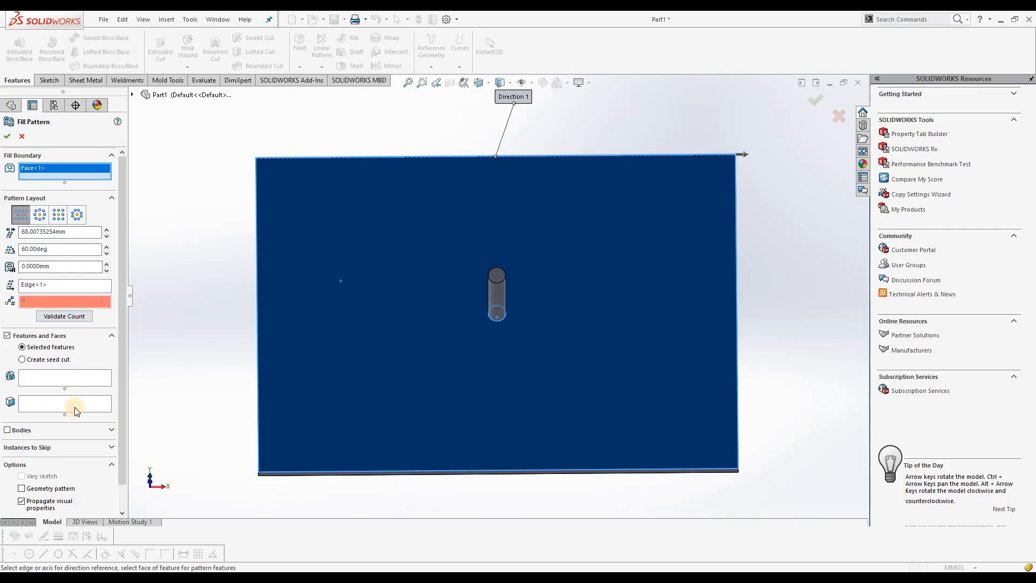
pyautogui.click(74, 377)
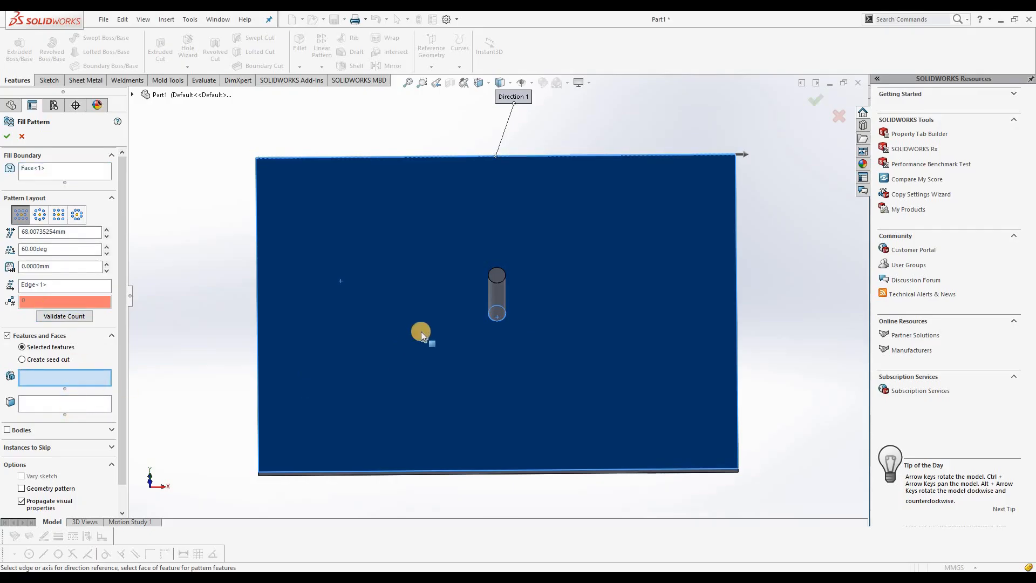
pyautogui.click(493, 289)
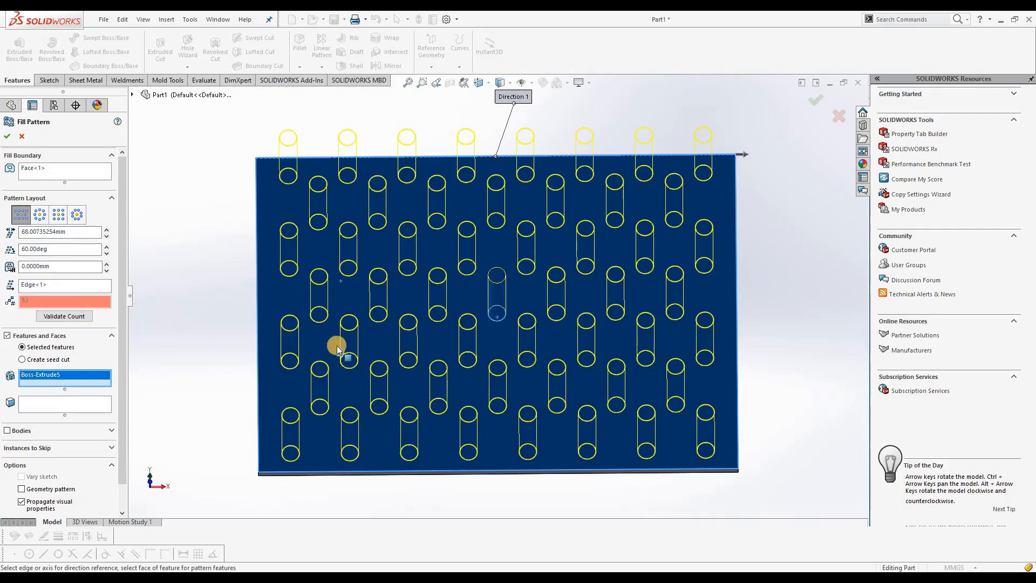
# Validate the fill pattern's instance count and set the instance spacing to 35 mm
pyautogui.moveTo(327, 301); pyautogui.dragTo(345, 341, button='middle')
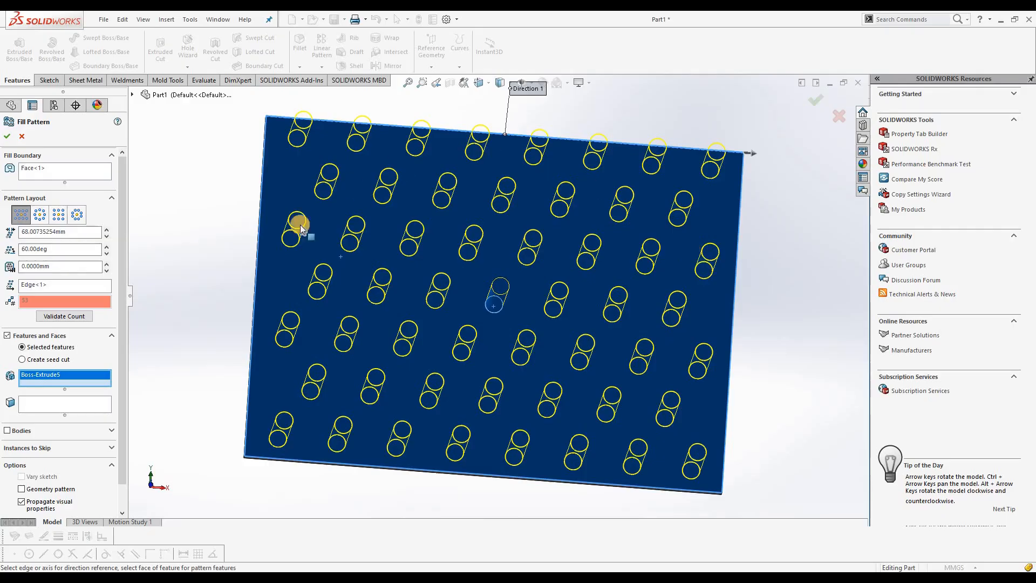
pyautogui.click(56, 318)
pyautogui.click(25, 300)
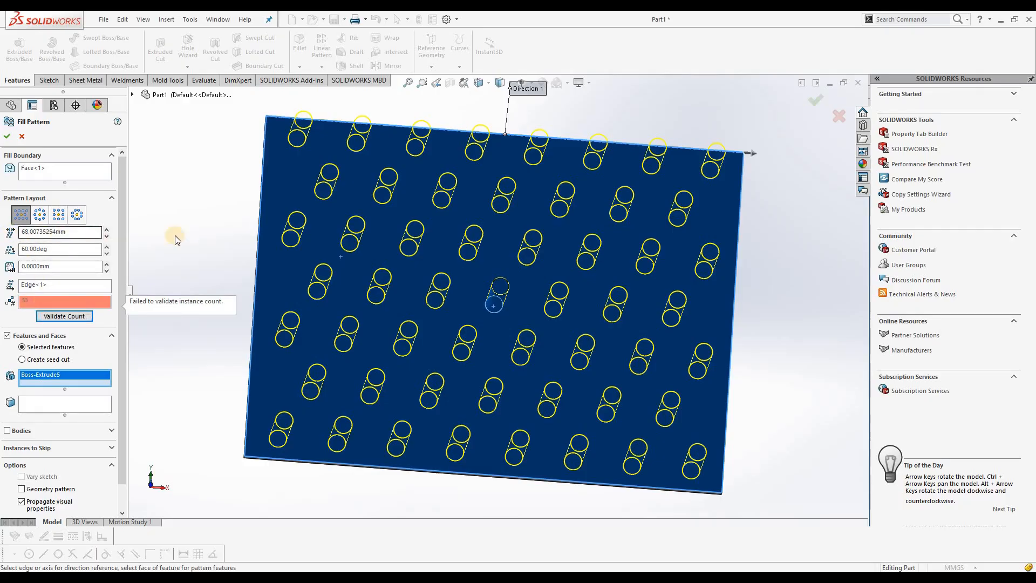
pyautogui.doubleClick(59, 232)
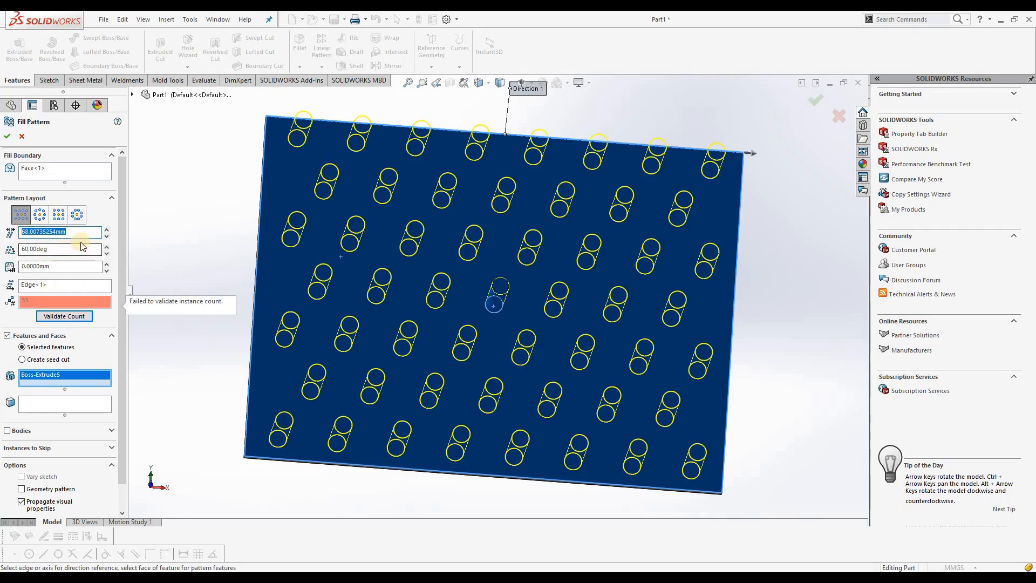
pyautogui.write('35')
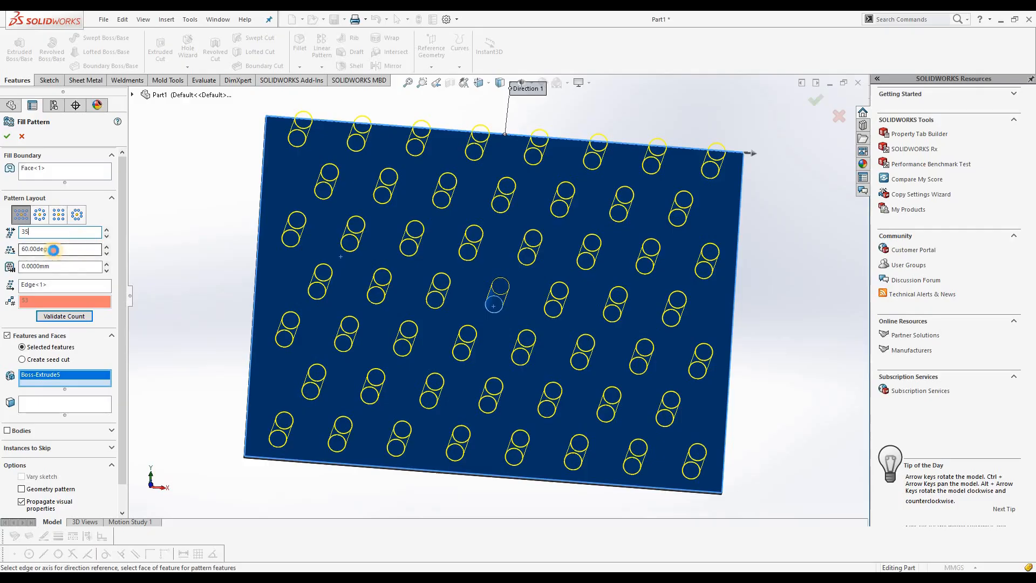
pyautogui.press('Return')
pyautogui.moveTo(439, 342); pyautogui.dragTo(399, 312, button='middle')
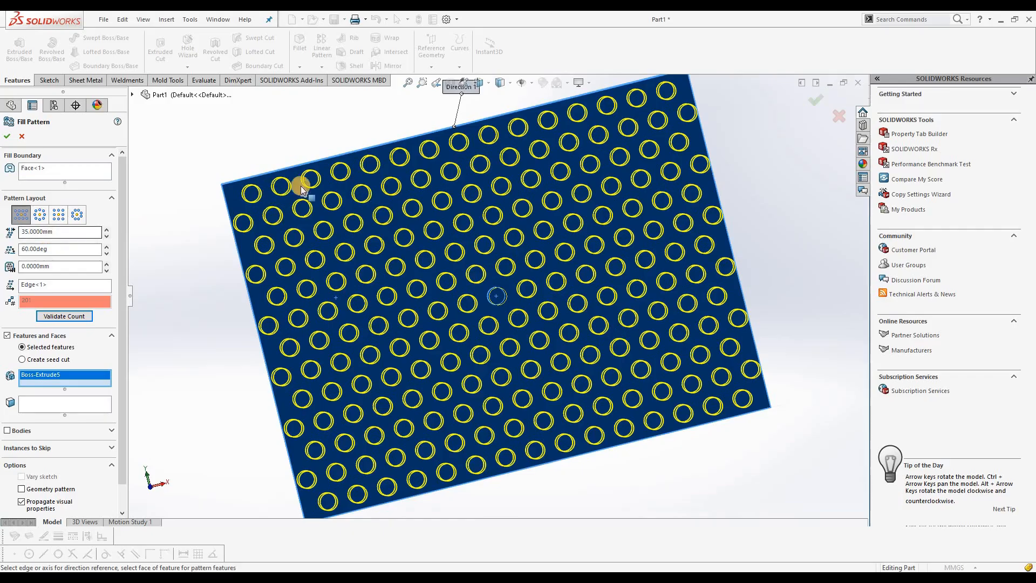
# Set the fill pattern's instance spacing to 20 mm and expand the settings for instances to skip
pyautogui.doubleClick(68, 236)
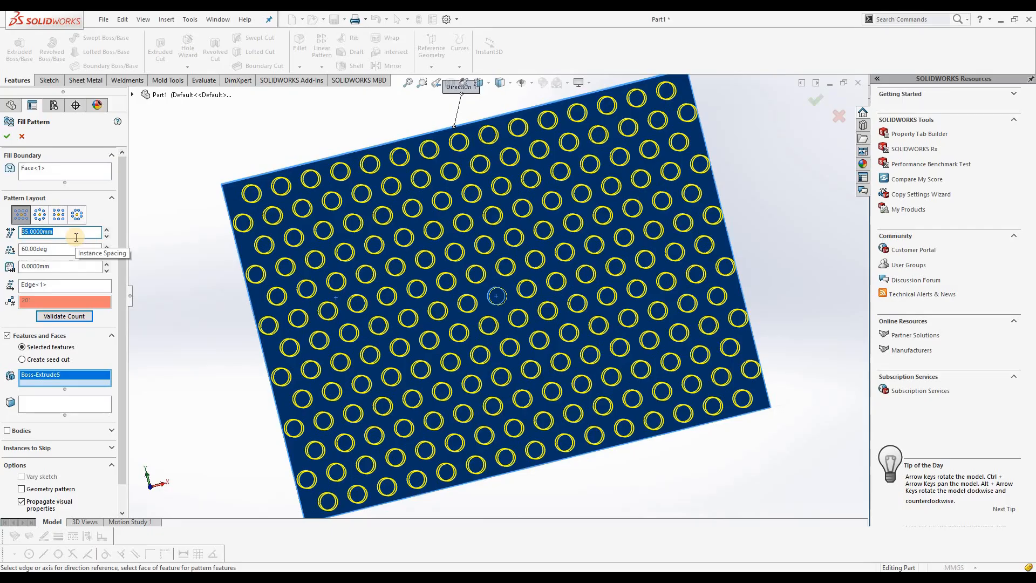
pyautogui.write('20')
pyautogui.press('Return')
pyautogui.moveTo(518, 266); pyautogui.dragTo(466, 365, button='middle')
pyautogui.scroll(3, 416, 341)
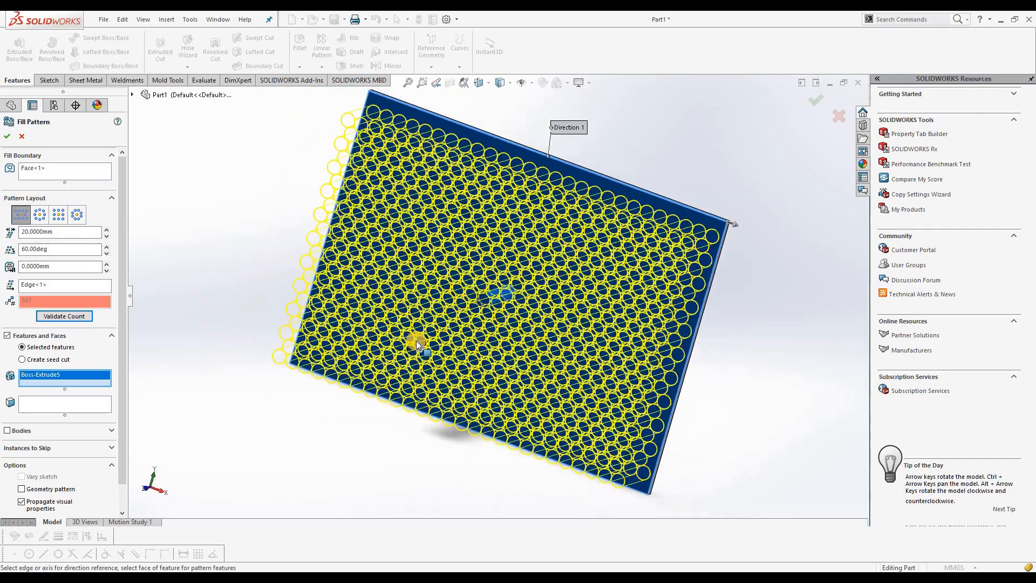
pyautogui.scroll(-2, 633, 228)
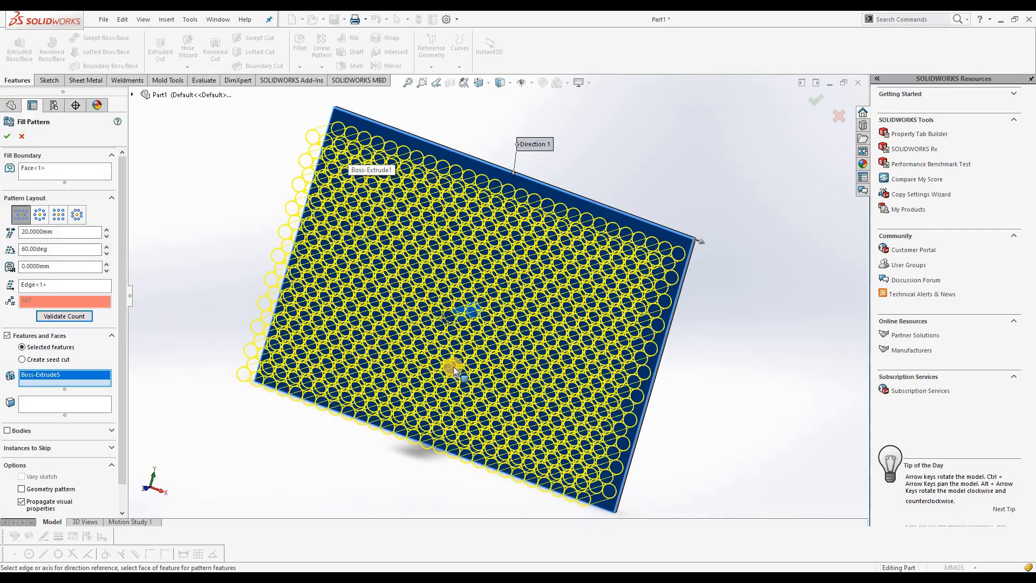
pyautogui.scroll(-1, 493, 284)
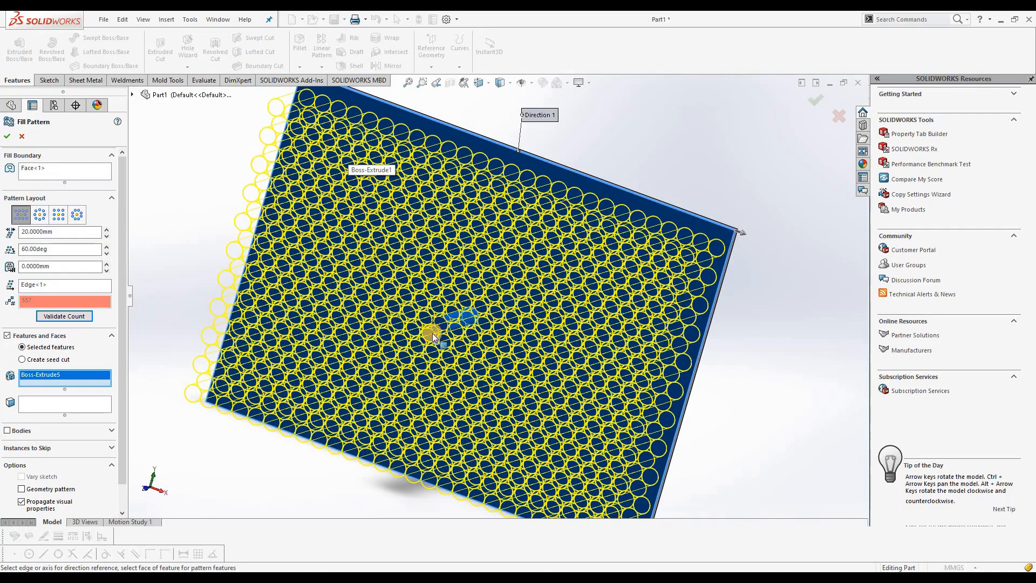
pyautogui.moveTo(439, 360); pyautogui.dragTo(451, 229, button='middle')
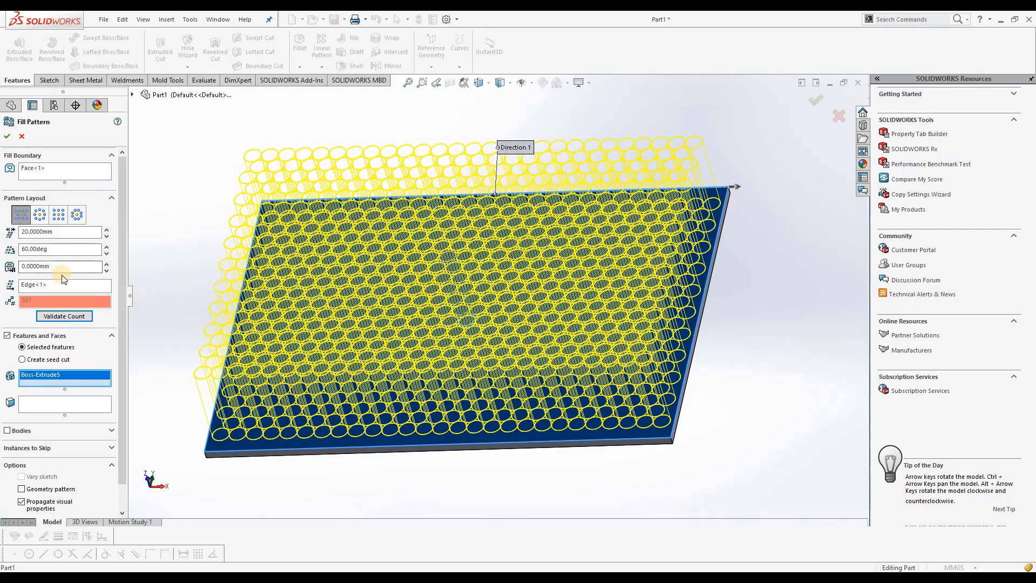
pyautogui.scroll(-2, 94, 465)
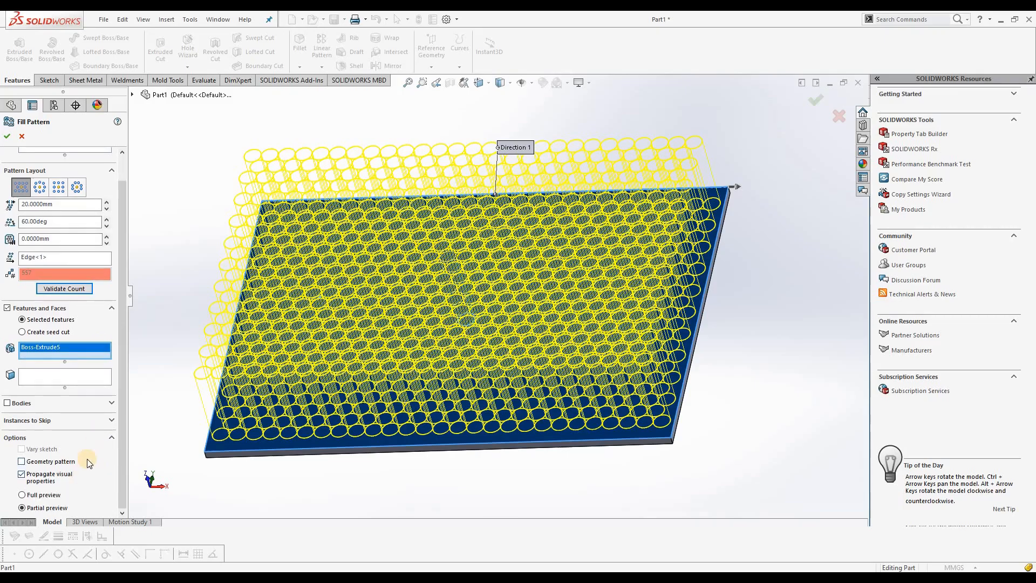
pyautogui.click(111, 420)
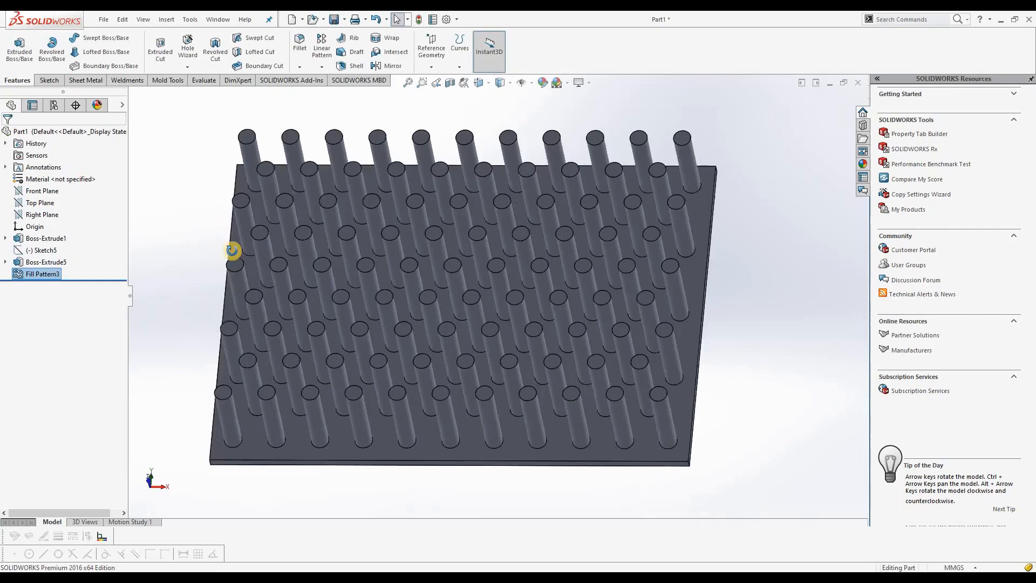
# Open the choice of pattern types to pick another feature pattern
pyautogui.moveTo(232, 250); pyautogui.dragTo(234, 273, button='middle')
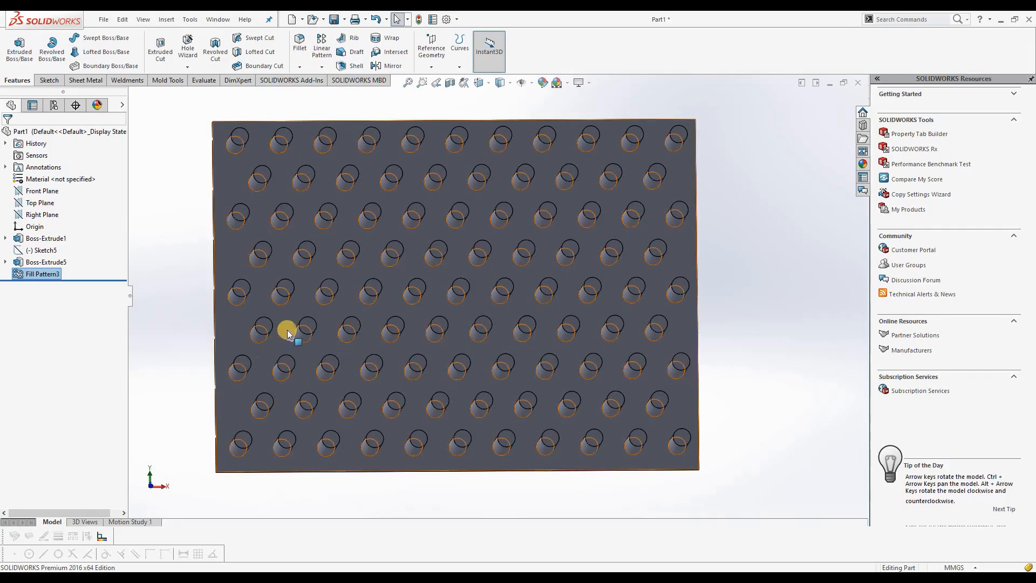
pyautogui.click(322, 67)
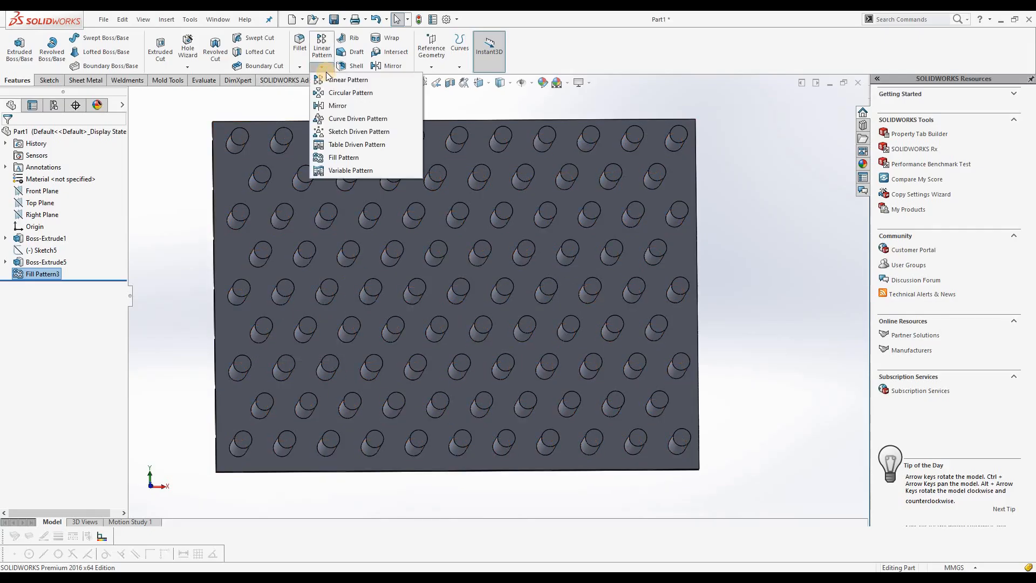